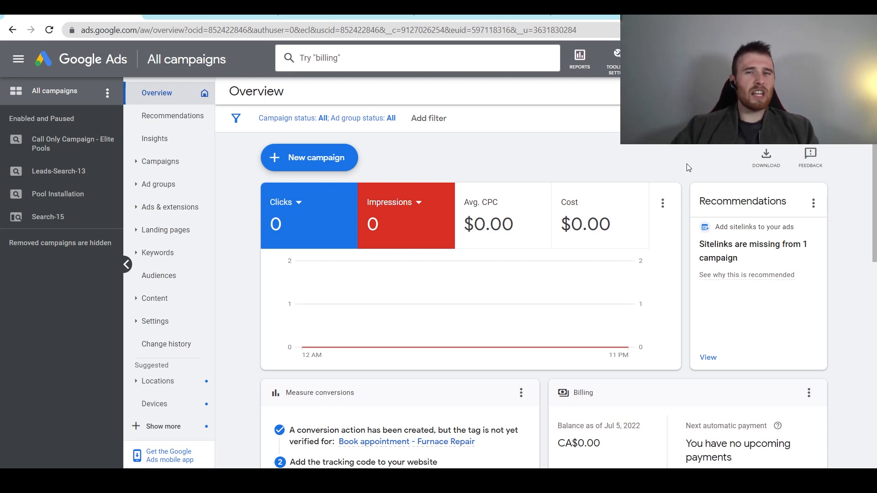
- Switch to the browser tab showing the Google Ads Help 'About call ads' article
{"action": "left_click", "coordinate": [478, 16]}
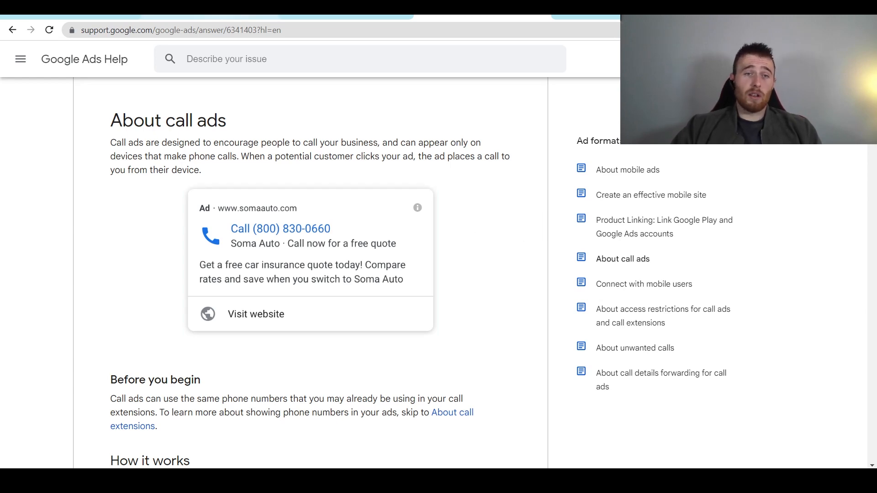
- Return to the Google Ads account's Campaigns list and start a new campaign
{"action": "left_click", "coordinate": [82, 16]}
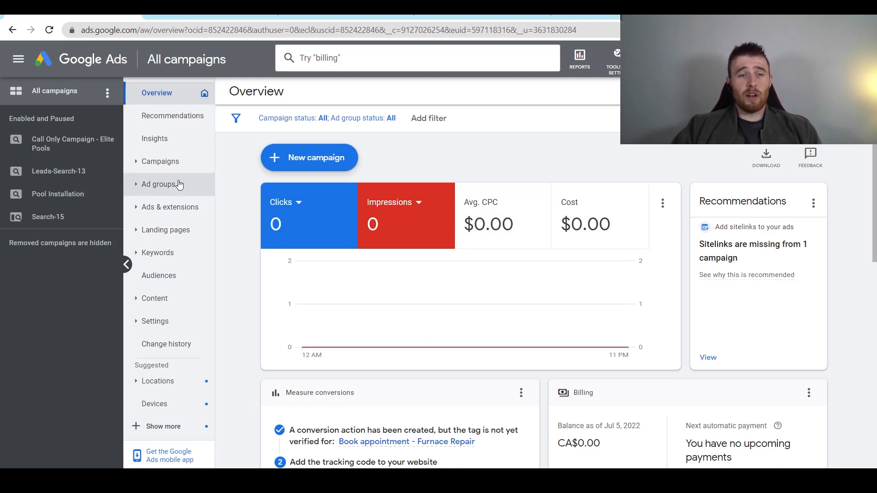
{"action": "left_click", "coordinate": [156, 168]}
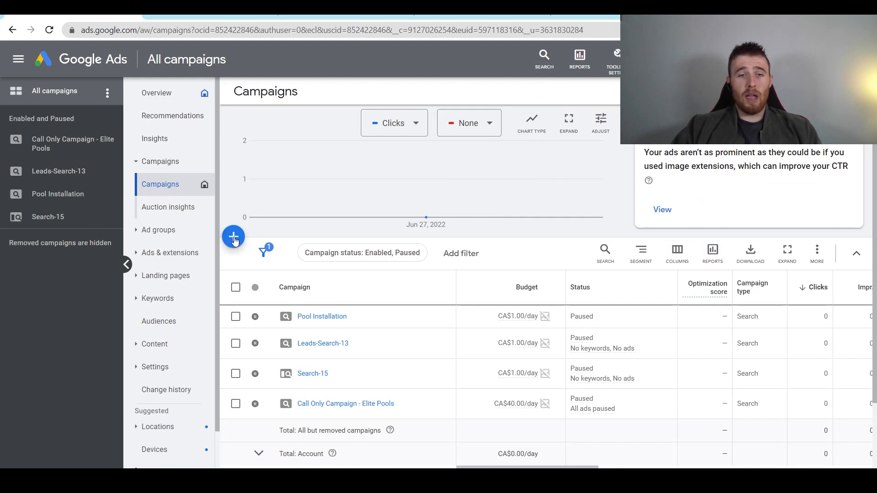
{"action": "left_click", "coordinate": [234, 239]}
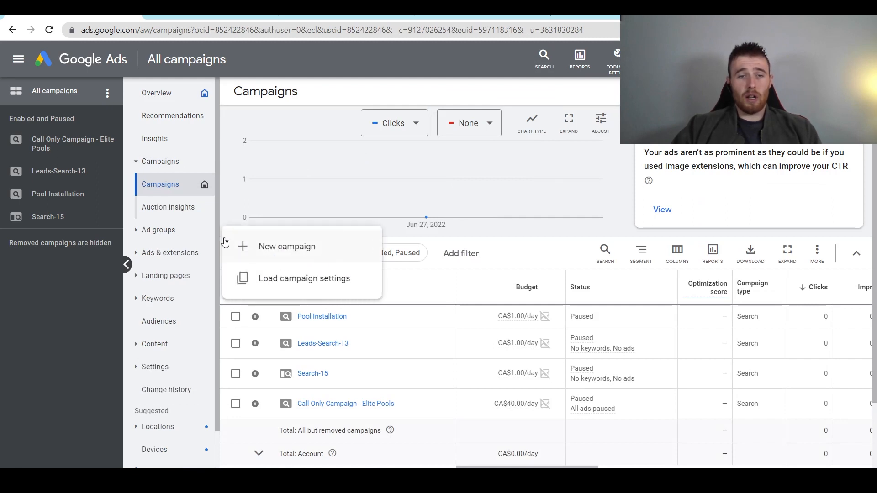
{"action": "left_click", "coordinate": [263, 249]}
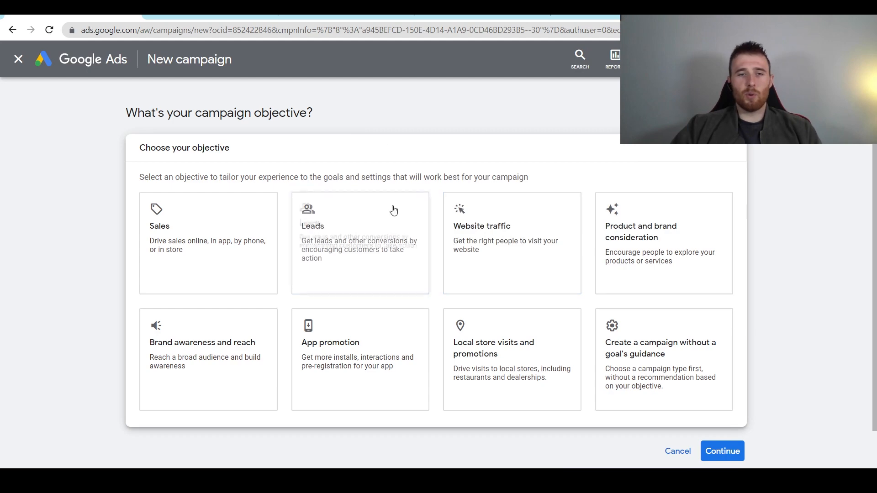
- Pick Leads as the campaign objective and continue to the campaign type choices
{"action": "left_click", "coordinate": [363, 227]}
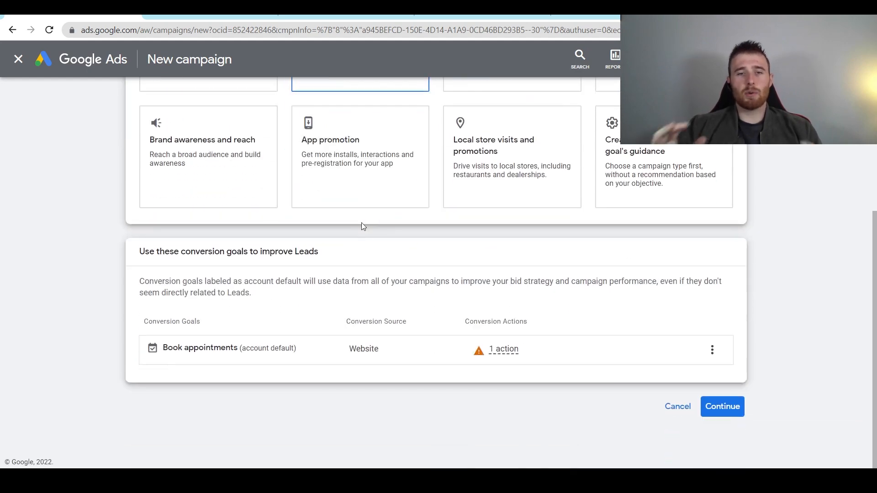
{"action": "scroll", "coordinate": [361, 225], "scroll_direction": "up", "scroll_amount": 3}
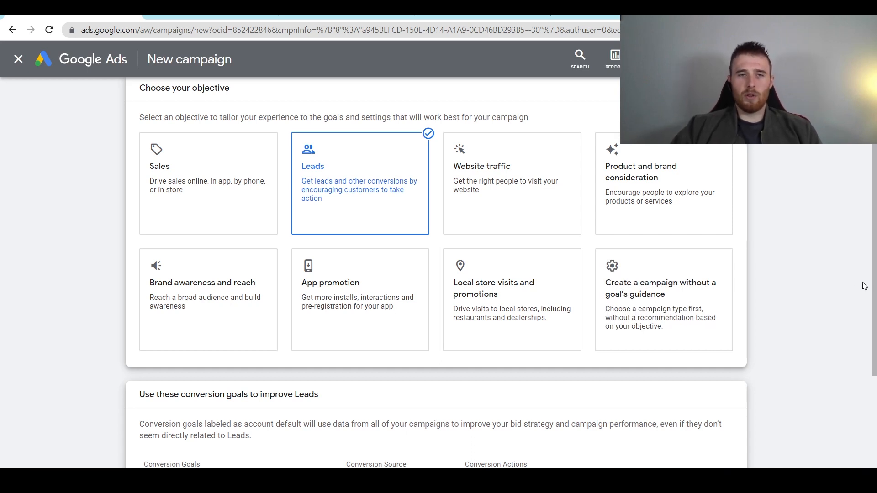
{"action": "scroll", "coordinate": [841, 255], "scroll_direction": "down", "scroll_amount": 3}
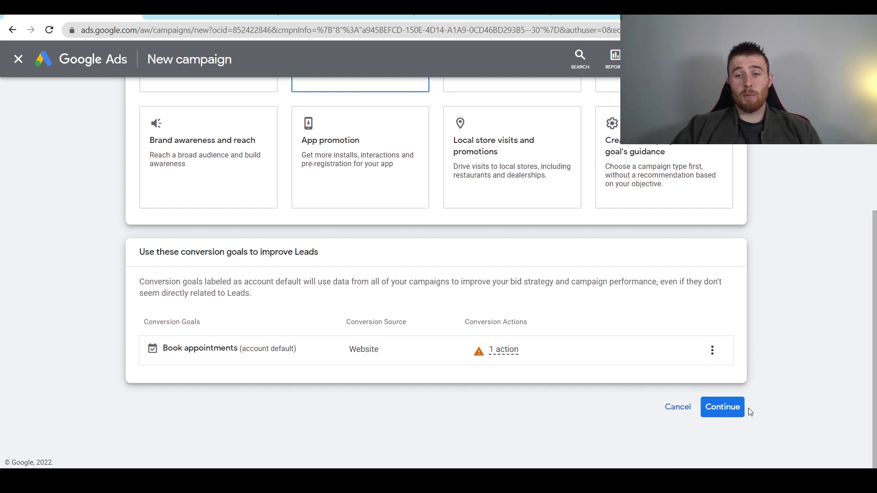
{"action": "left_click", "coordinate": [727, 413]}
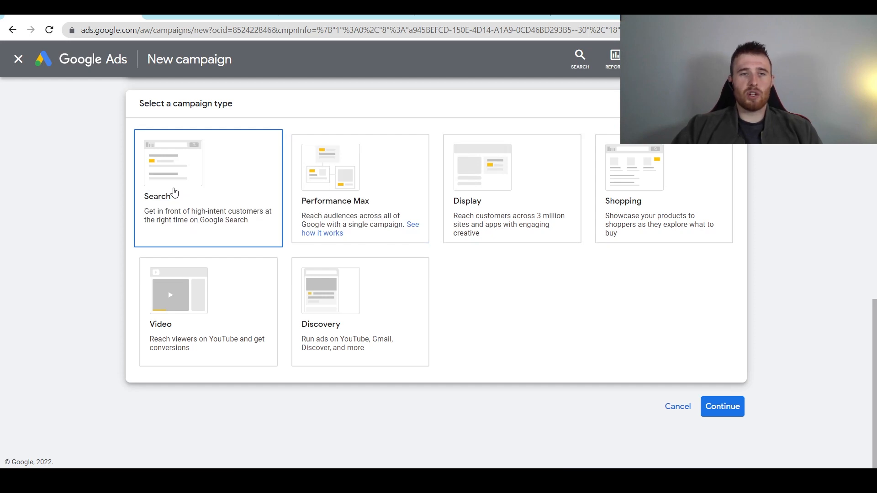
- Make it a Search campaign for phone calls, entering the business phone number with Canada as its country
{"action": "left_click", "coordinate": [195, 192]}
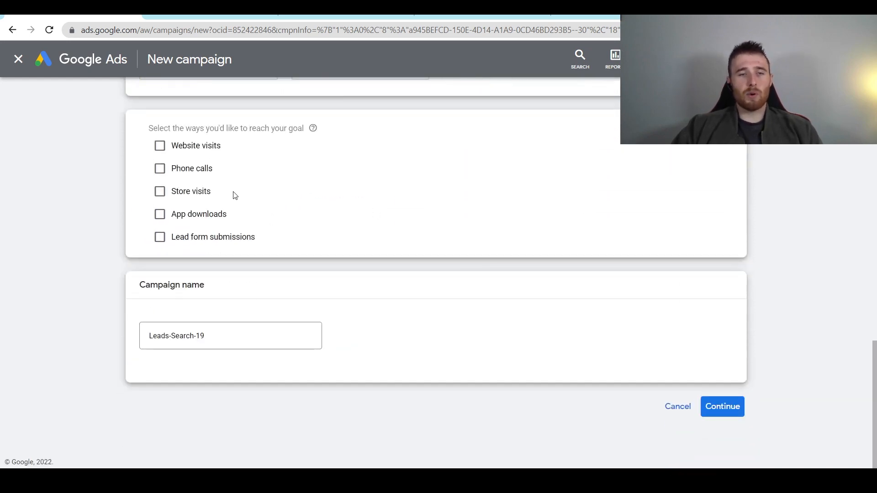
{"action": "left_click", "coordinate": [160, 168]}
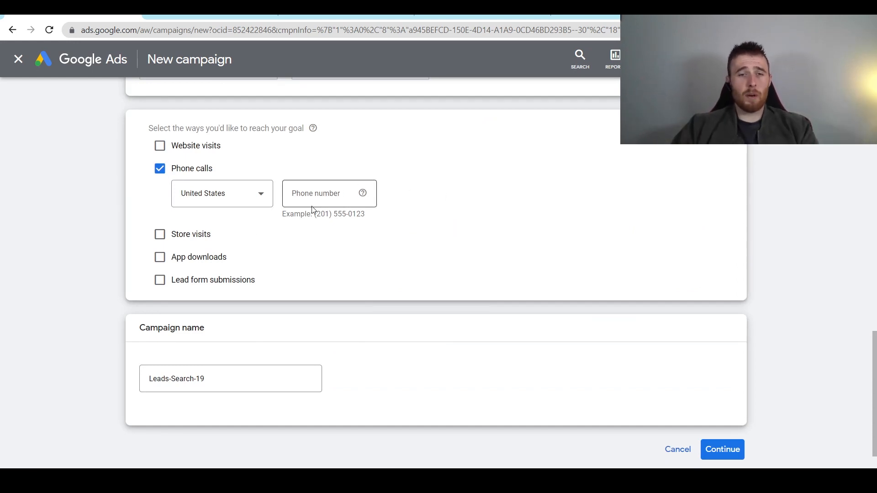
{"action": "left_click", "coordinate": [328, 197]}
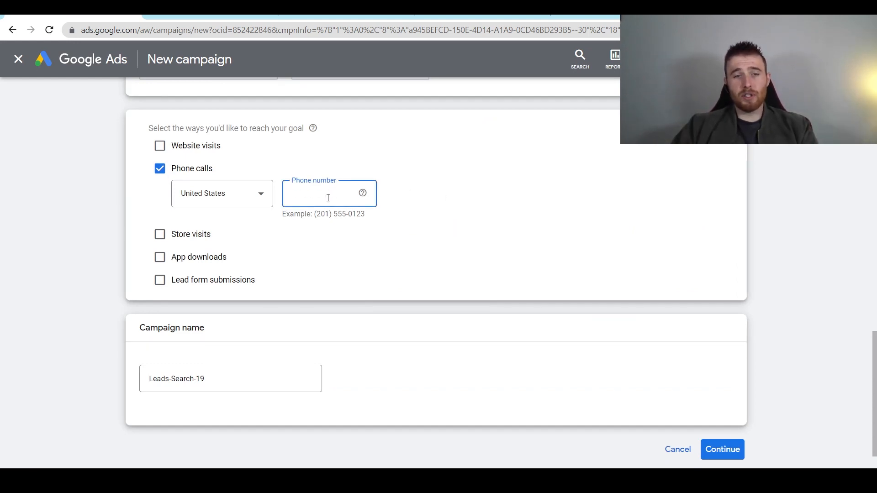
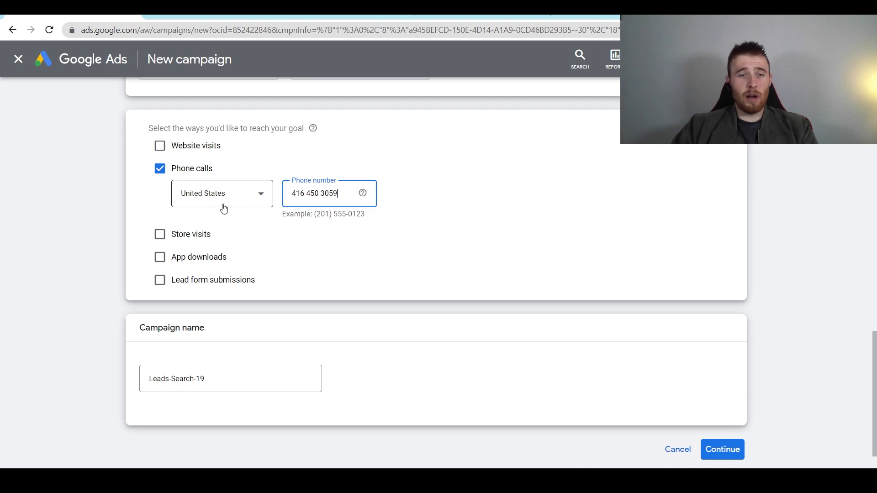
{"action": "left_click", "coordinate": [239, 199]}
{"action": "key", "text": "c"}
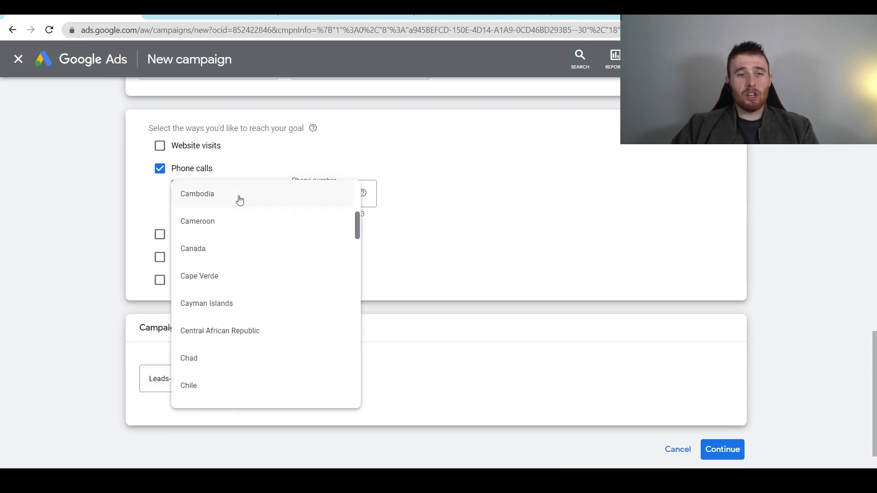
{"action": "left_click", "coordinate": [238, 250]}
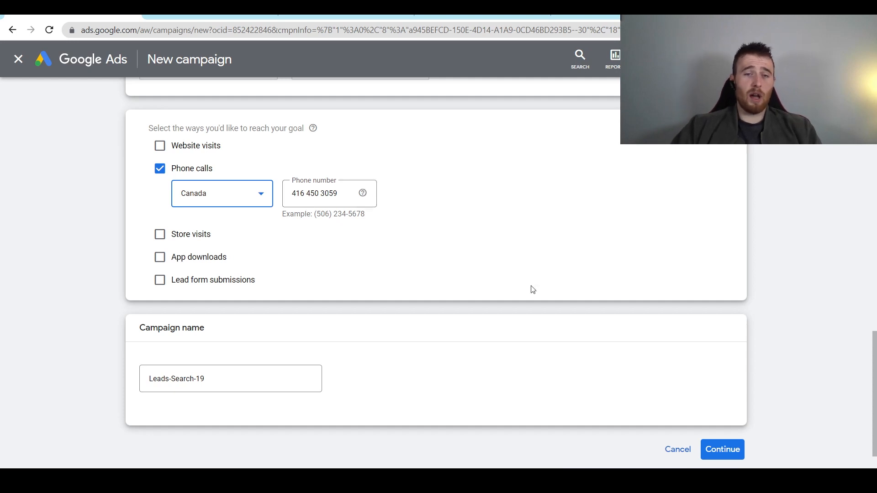
- Name the campaign 'Call Only Campaign - Pool Installation' and continue to campaign settings
{"action": "scroll", "coordinate": [249, 381], "scroll_direction": "down", "scroll_amount": 1}
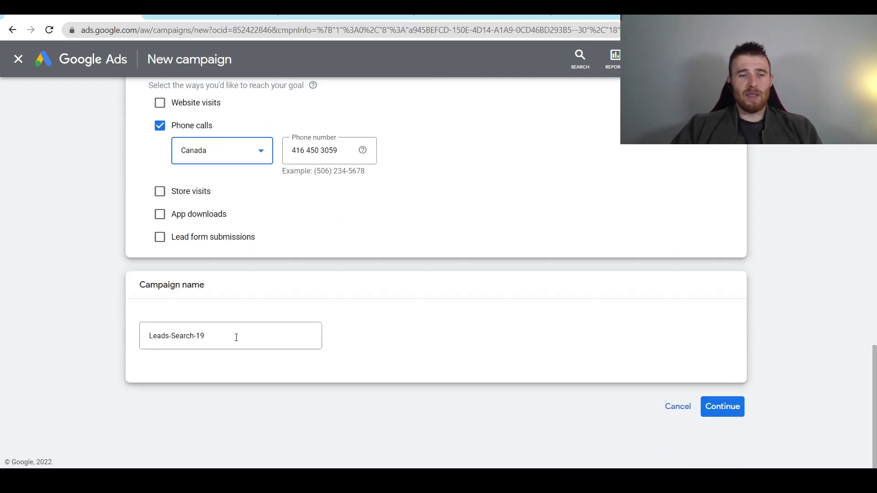
{"action": "left_click", "coordinate": [242, 334]}
{"action": "key", "text": "ctrl+a"}
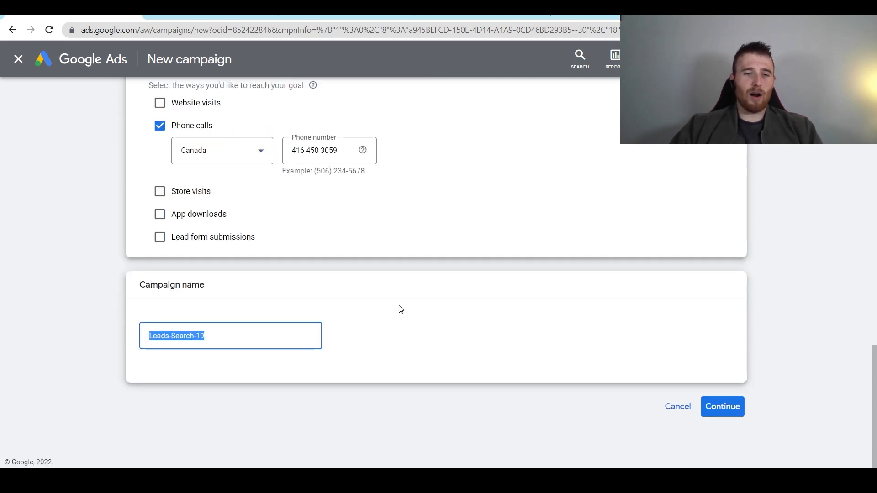
{"action": "key", "text": "BackSpace"}
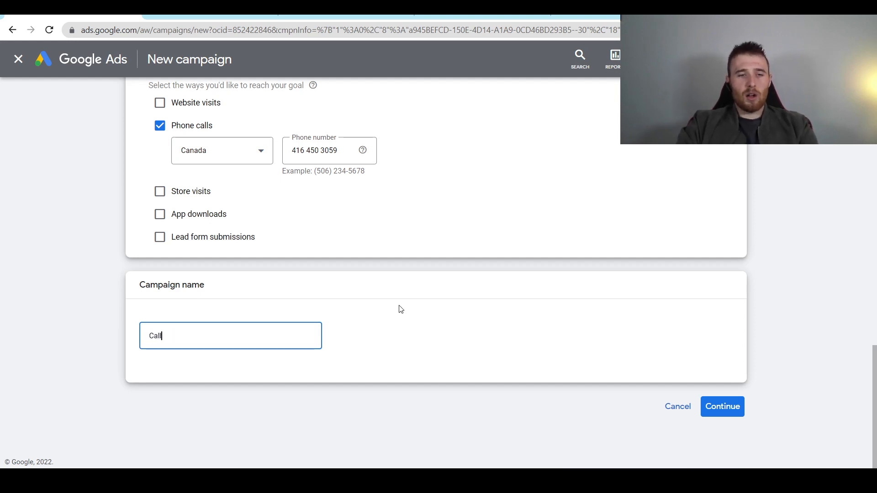
{"action": "type", "text": "Call Only Campaign - Fiberglass"}
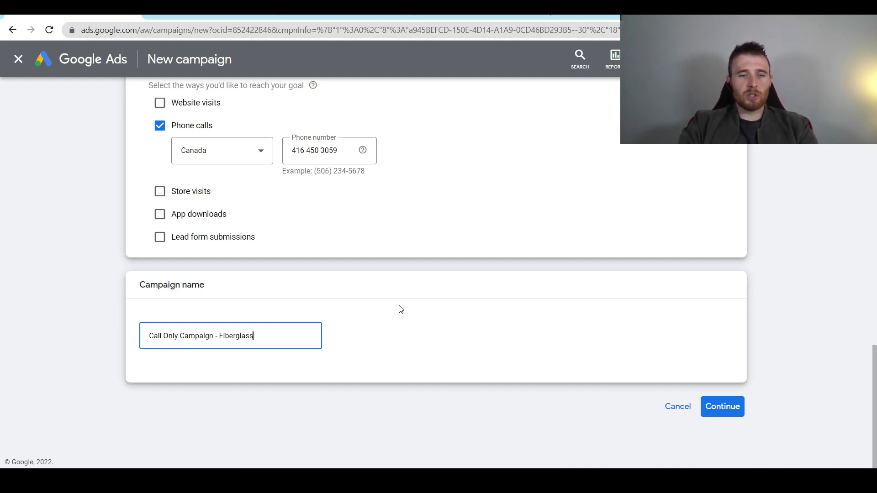
{"action": "key", "text": "BackSpace"}
{"action": "key", "text": "BackSpace"}
{"action": "key", "text": "BackSpace"}
{"action": "key", "text": "BackSpace"}
{"action": "key", "text": "BackSpace"}
{"action": "key", "text": "BackSpace"}
{"action": "key", "text": "BackSpace"}
{"action": "key", "text": "BackSpace"}
{"action": "key", "text": "BackSpace"}
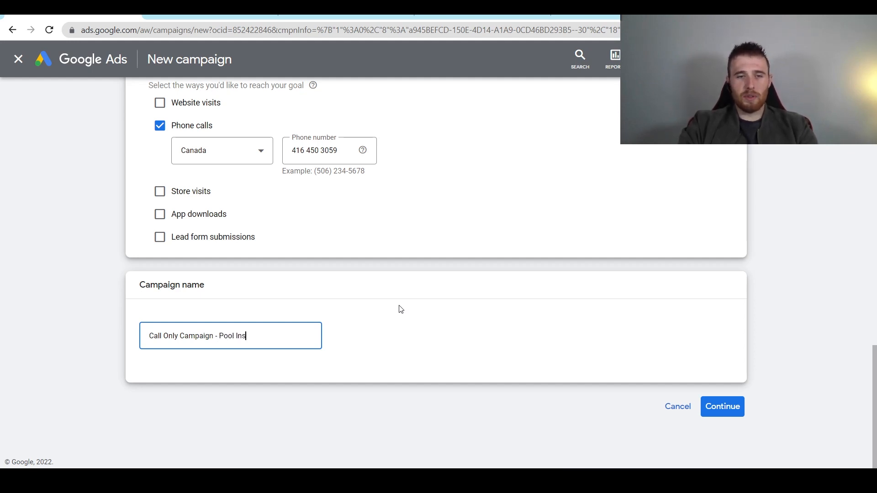
{"action": "type", "text": "tallation"}
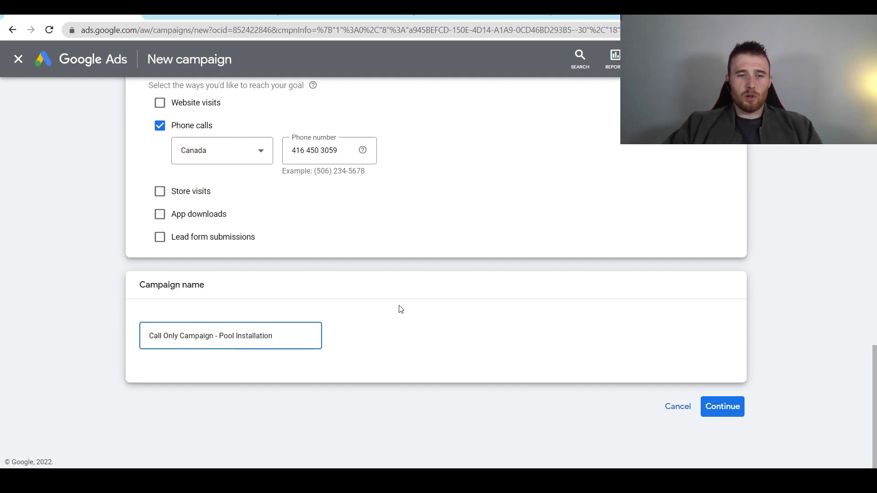
{"action": "left_click", "coordinate": [731, 411]}
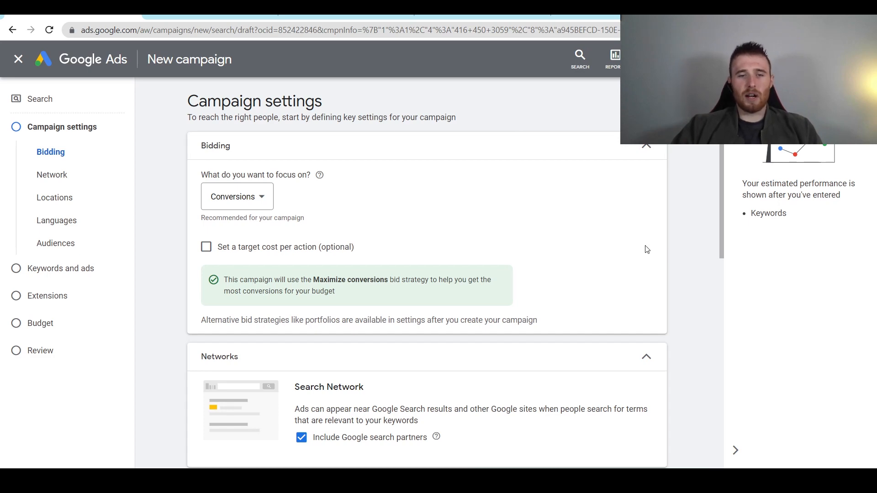
- Switch the bidding focus from Conversions to Clicks, giving the Maximize clicks strategy
{"action": "scroll", "coordinate": [640, 247], "scroll_direction": "down", "scroll_amount": 2}
{"action": "scroll", "coordinate": [632, 246], "scroll_direction": "up", "scroll_amount": 2}
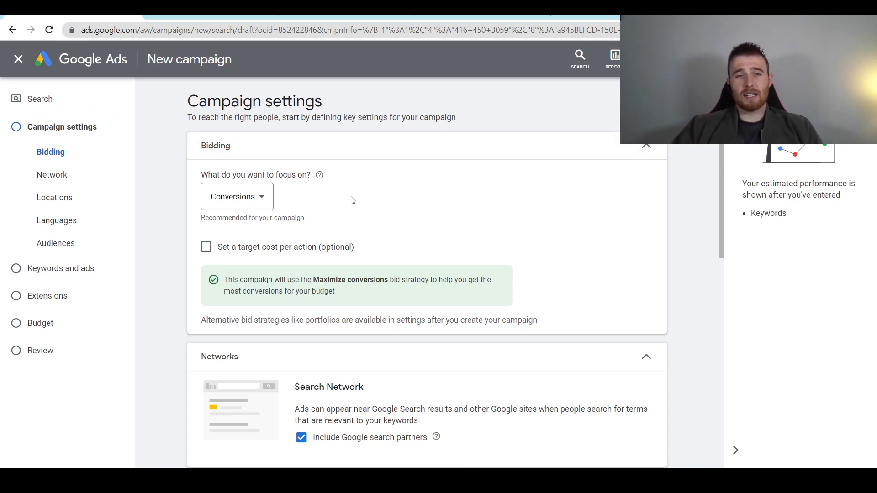
{"action": "left_click", "coordinate": [247, 196]}
{"action": "left_click", "coordinate": [269, 297]}
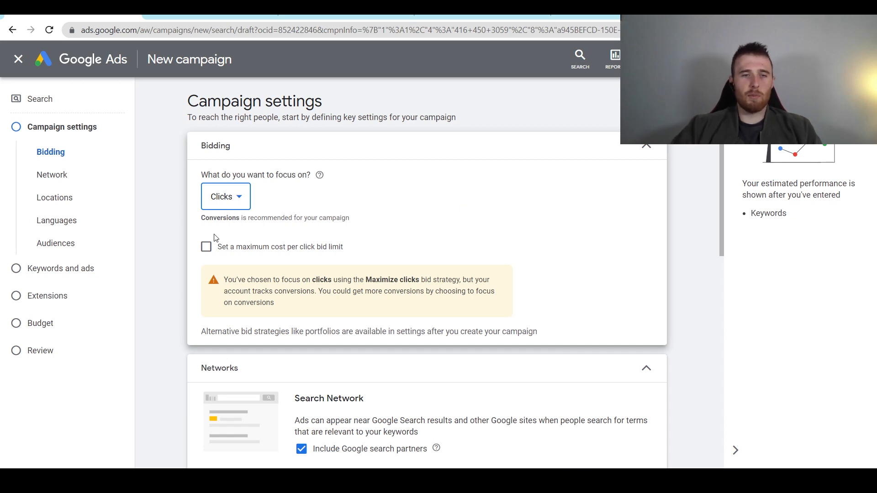
- After briefly trying Conversions with a target CPA, return to Clicks and enable a maximum CPC bid limit
{"action": "left_click", "coordinate": [216, 202]}
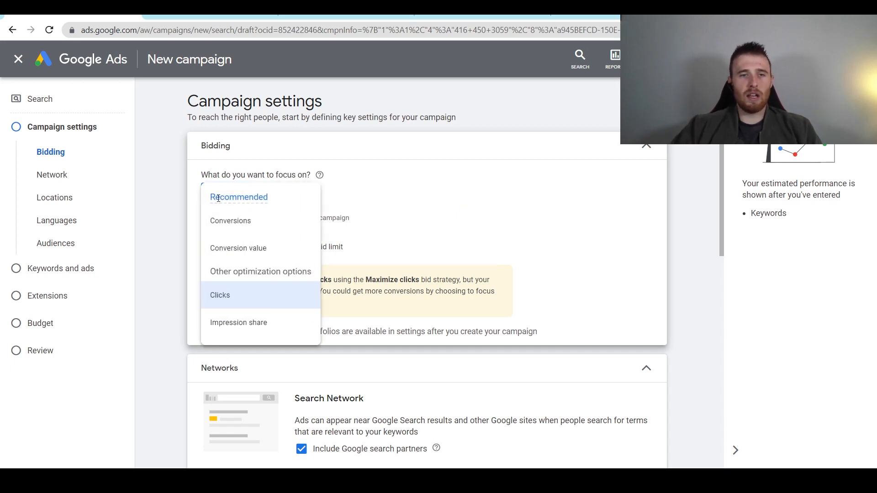
{"action": "left_click", "coordinate": [236, 231]}
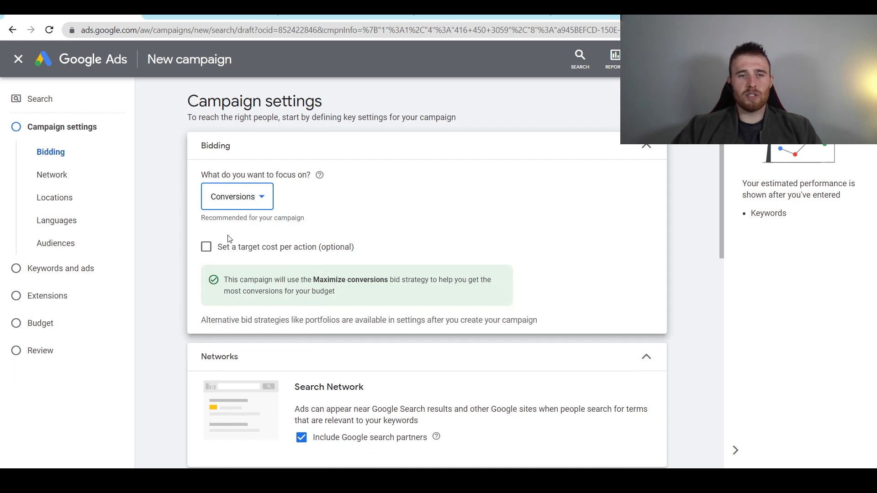
{"action": "left_click", "coordinate": [227, 248]}
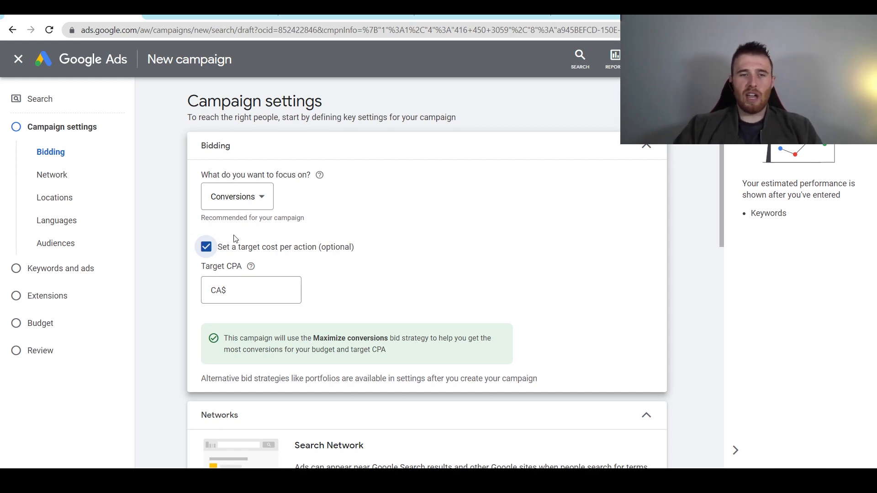
{"action": "left_click", "coordinate": [245, 202]}
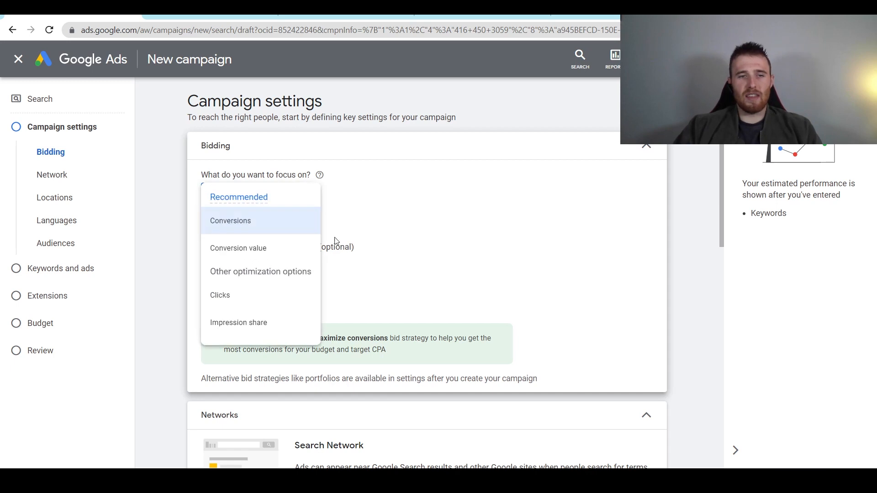
{"action": "left_click", "coordinate": [229, 302]}
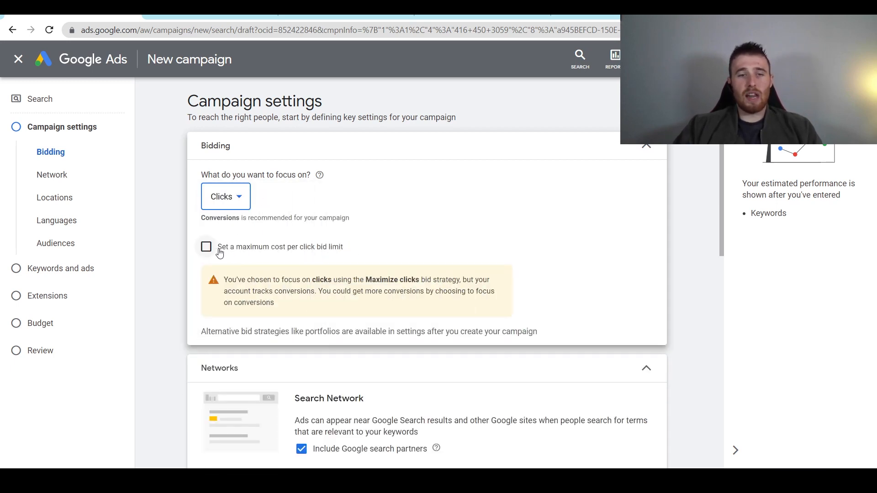
{"action": "left_click", "coordinate": [263, 251]}
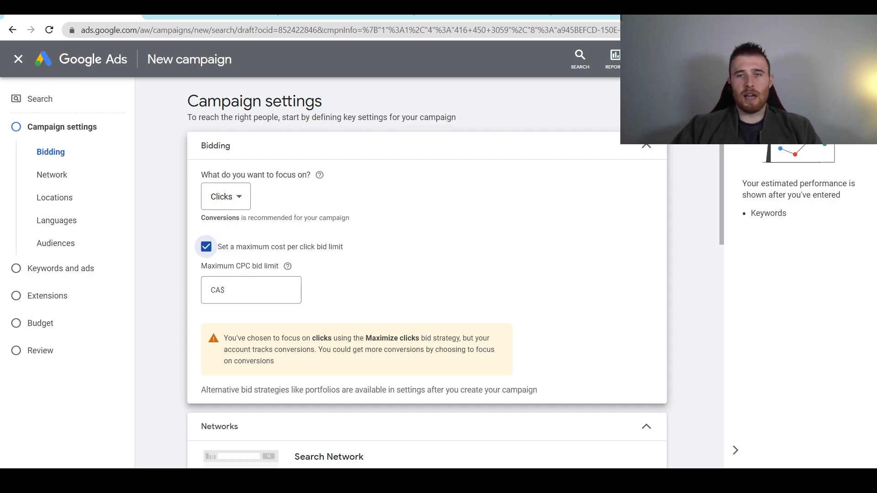
- Open Keyword Planner in a new tab and choose Discover new keywords
{"action": "left_click", "coordinate": [654, 59]}
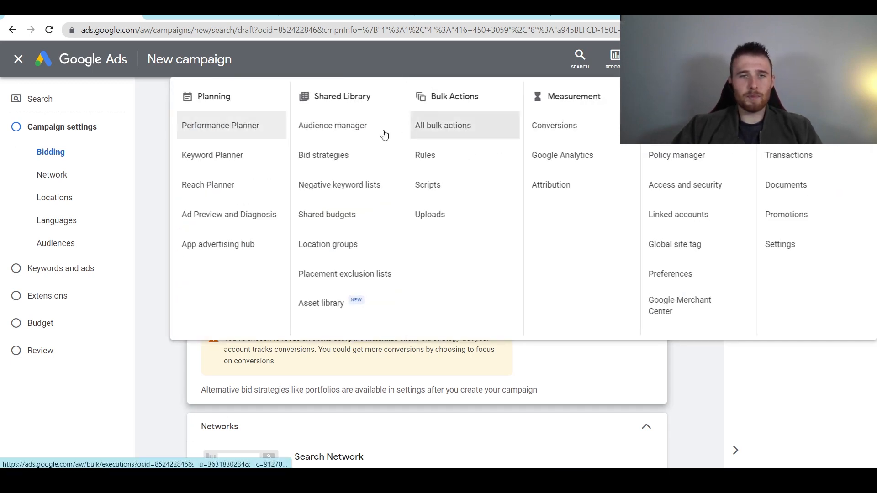
{"action": "right_click", "coordinate": [222, 160]}
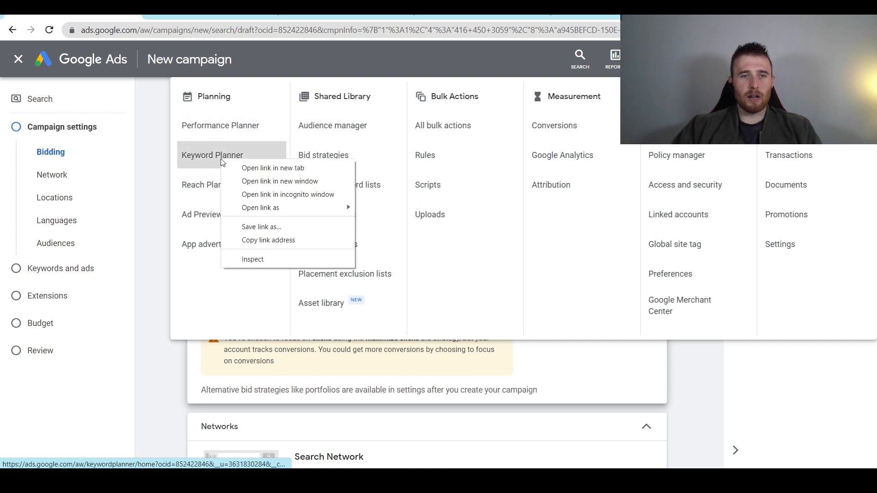
{"action": "left_click", "coordinate": [253, 168]}
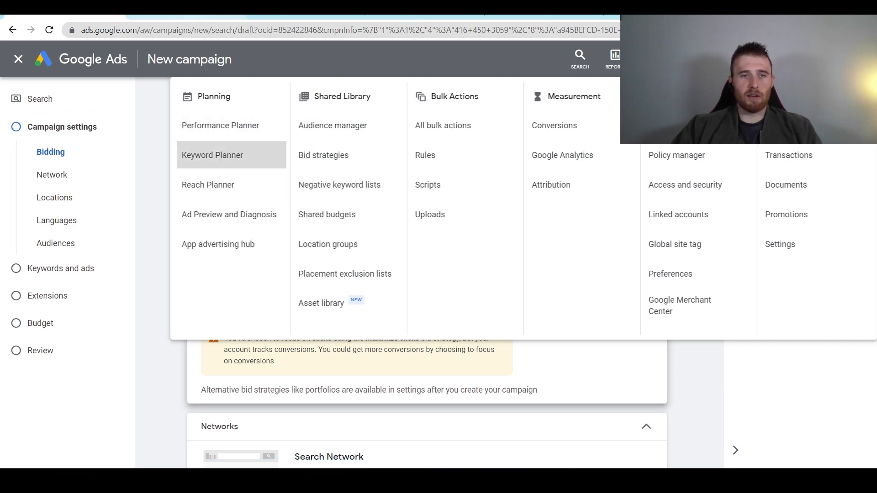
{"action": "left_click", "coordinate": [183, 17]}
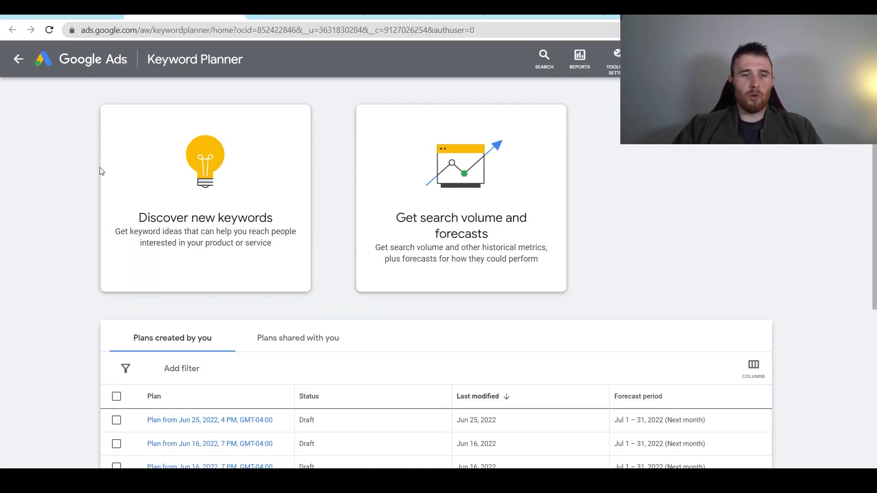
{"action": "left_click", "coordinate": [208, 180]}
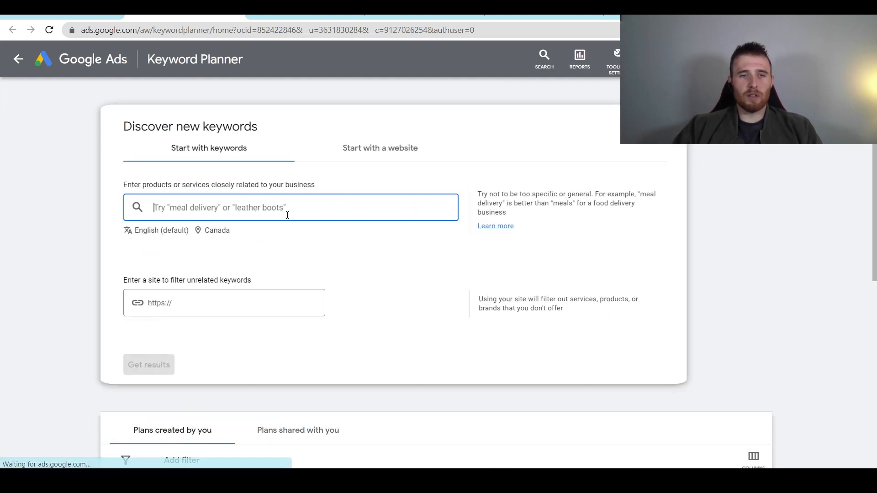
- Remove Canada from the keyword discovery locations, undoing an accidental Torokbalint pick
{"action": "left_click", "coordinate": [217, 235]}
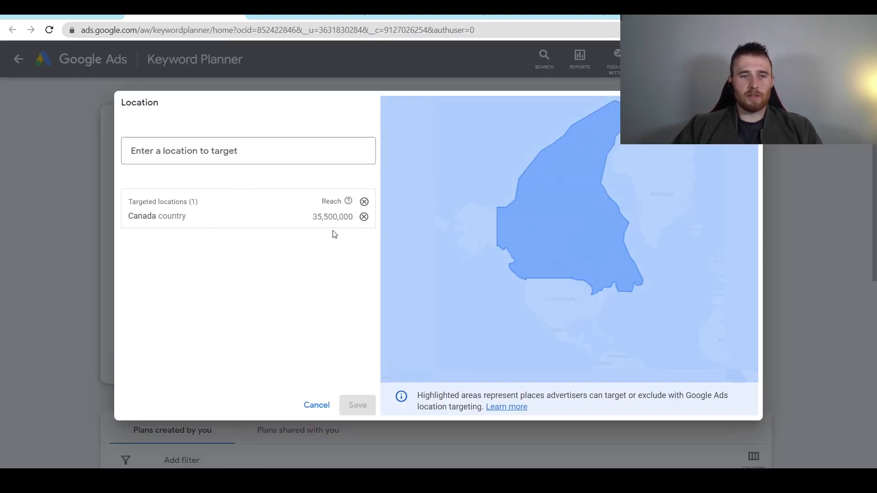
{"action": "left_click", "coordinate": [364, 218]}
{"action": "left_click", "coordinate": [267, 160]}
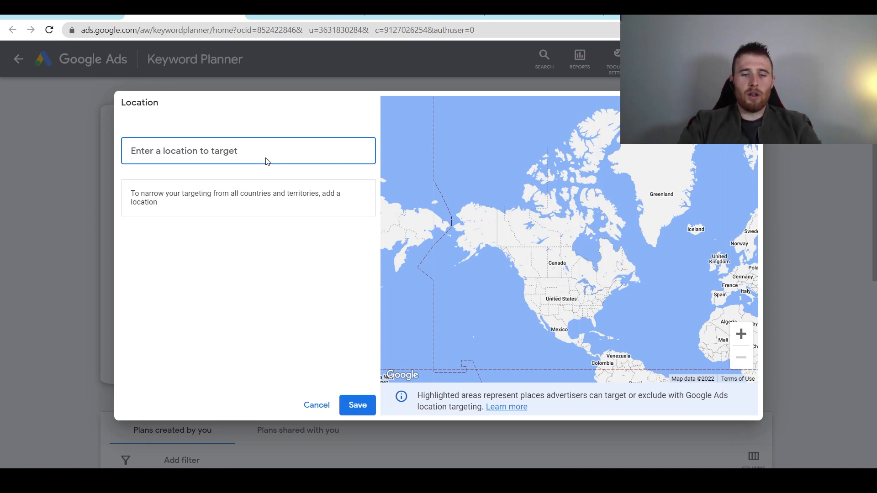
{"action": "type", "text": "toro"}
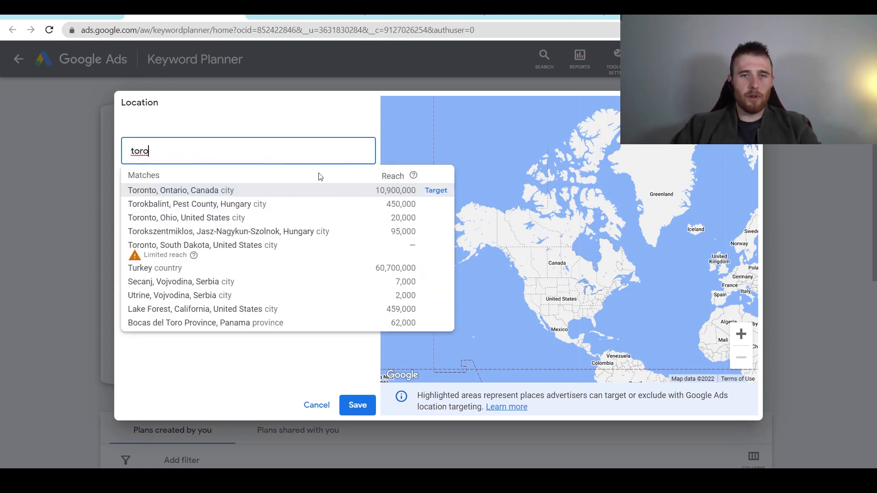
{"action": "left_click", "coordinate": [437, 204]}
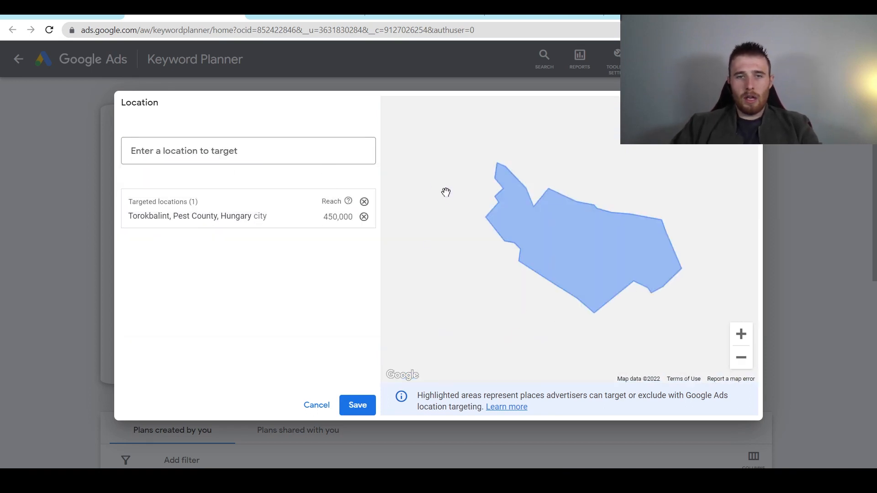
{"action": "left_click", "coordinate": [364, 217]}
- Target Toronto, Hamilton and Mississauga, Ontario, and save the locations
{"action": "left_click", "coordinate": [224, 147]}
{"action": "type", "text": "toro"}
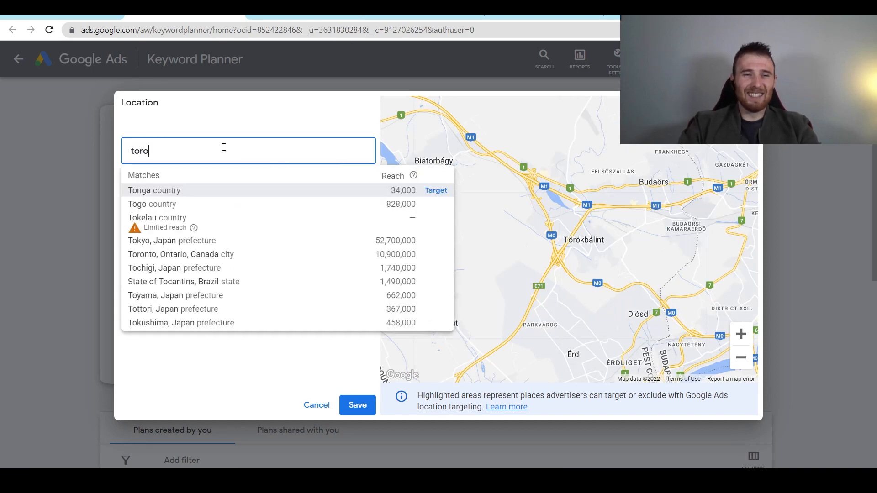
{"action": "left_click", "coordinate": [435, 191]}
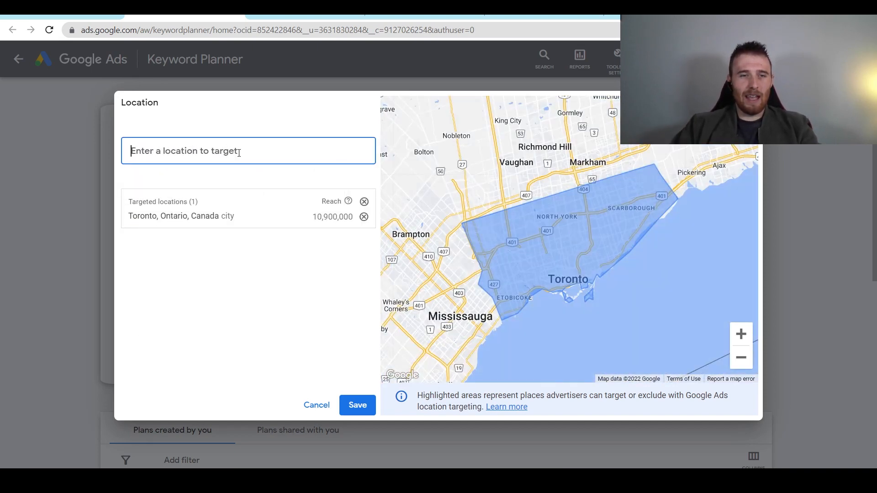
{"action": "type", "text": "hamt"}
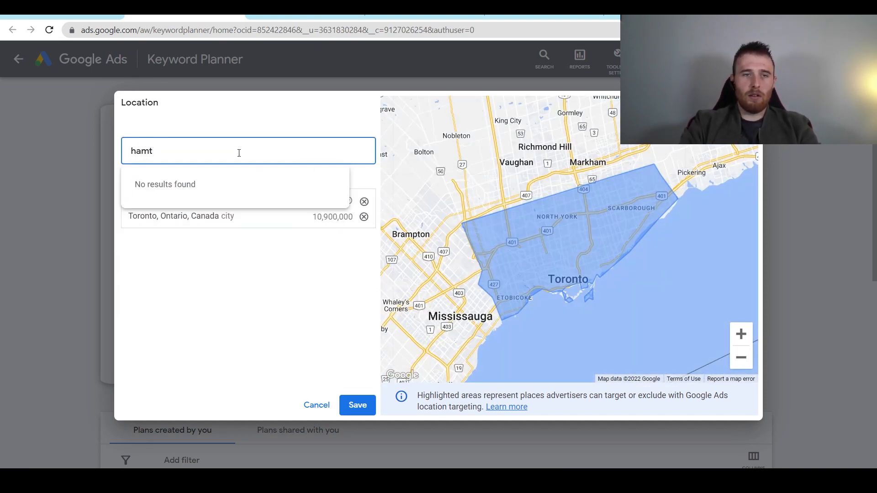
{"action": "key", "text": "BackSpace"}
{"action": "type", "text": "i"}
{"action": "left_click", "coordinate": [436, 192]}
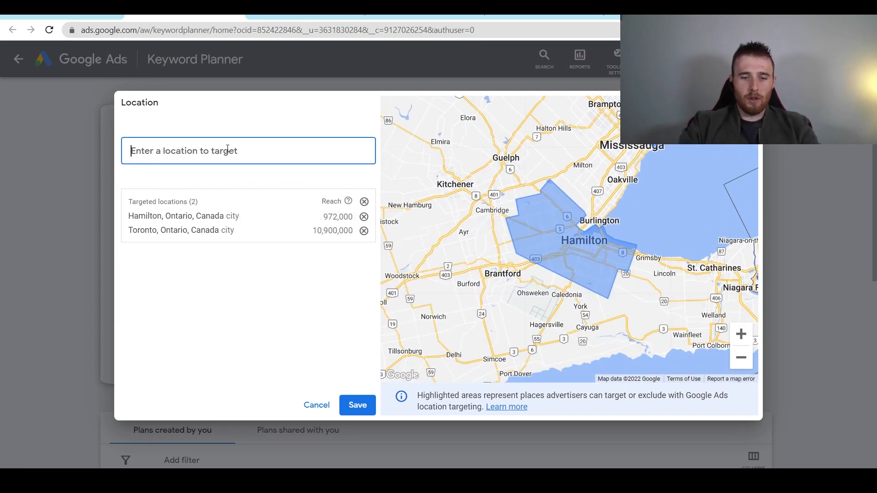
{"action": "type", "text": "missis"}
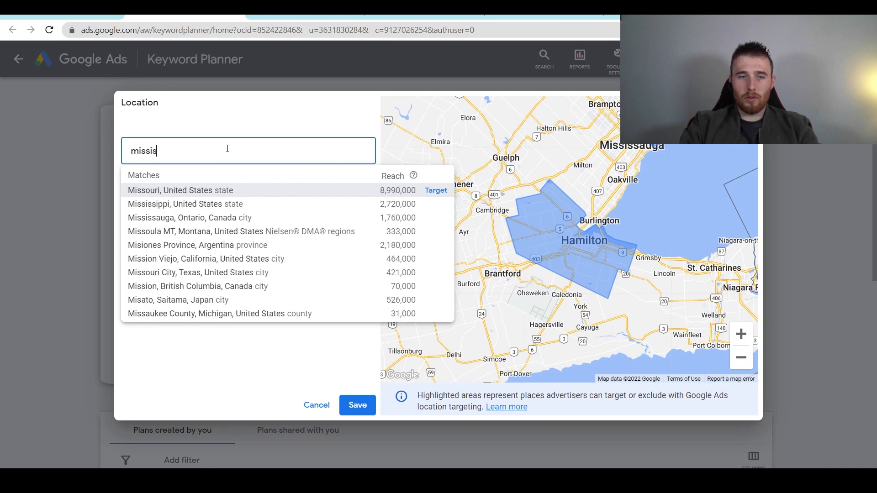
{"action": "type", "text": "sa"}
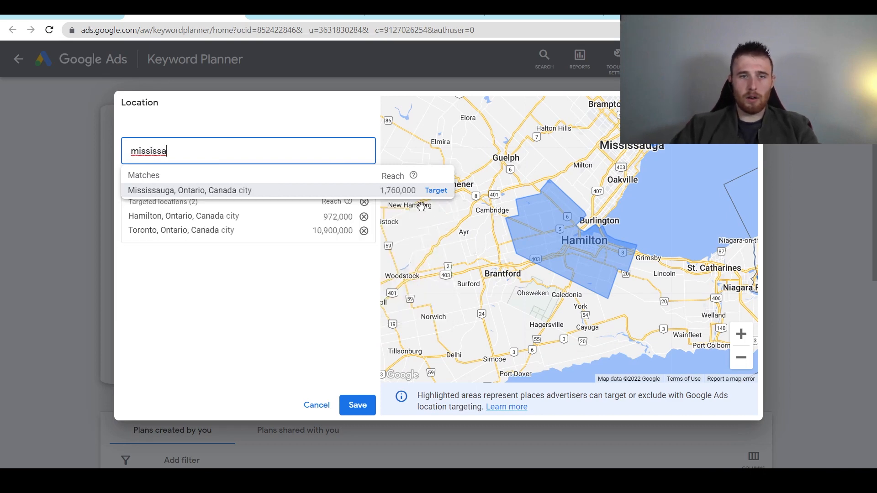
{"action": "left_click", "coordinate": [435, 191]}
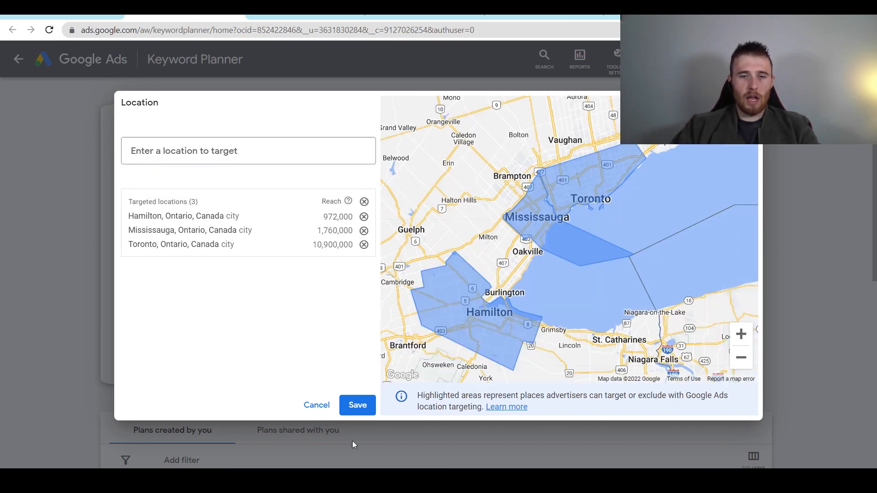
{"action": "left_click", "coordinate": [358, 405]}
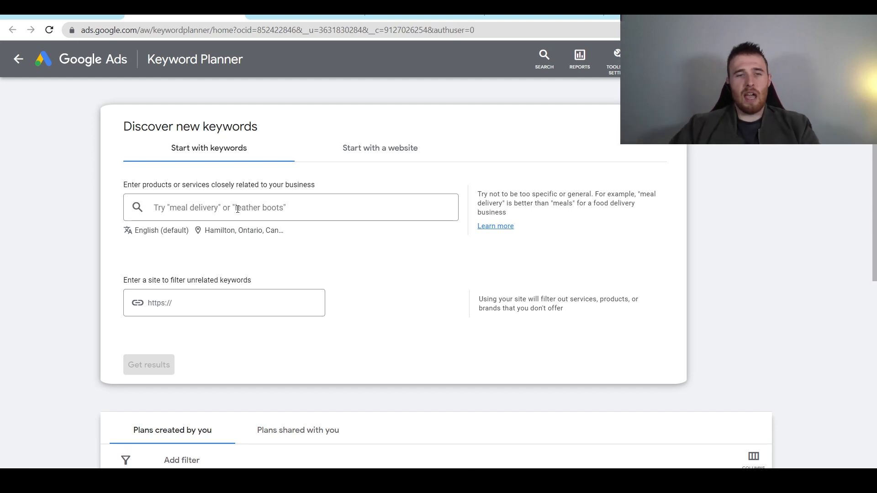
- Get keyword ideas for 'pool installation' and 'pool installation near me'
{"action": "left_click", "coordinate": [238, 210]}
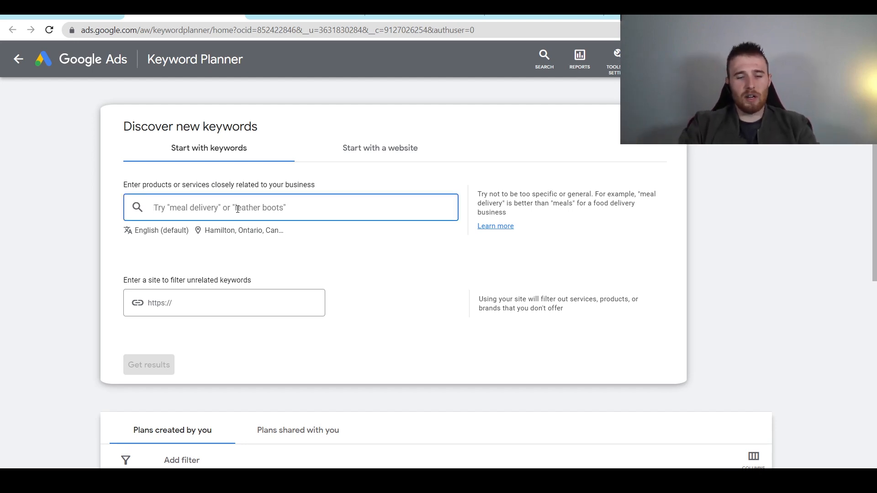
{"action": "type", "text": "pool installation"}
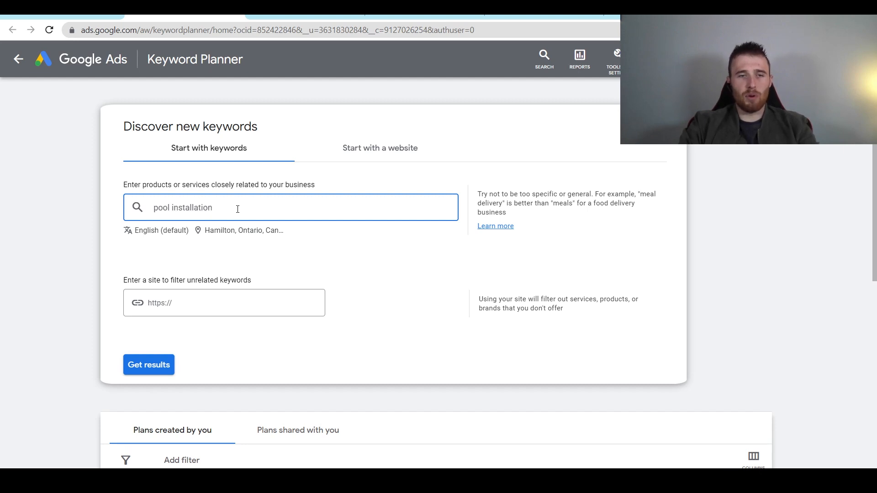
{"action": "key", "text": "Return"}
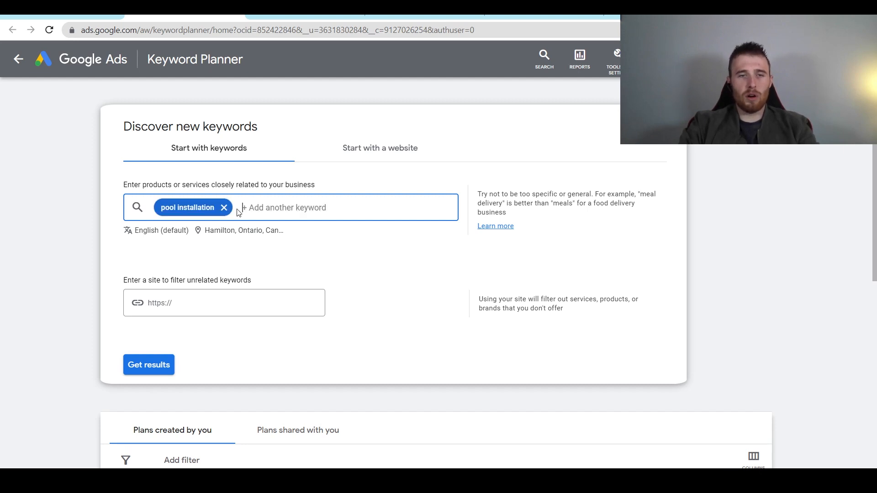
{"action": "type", "text": "pool installtion near me"}
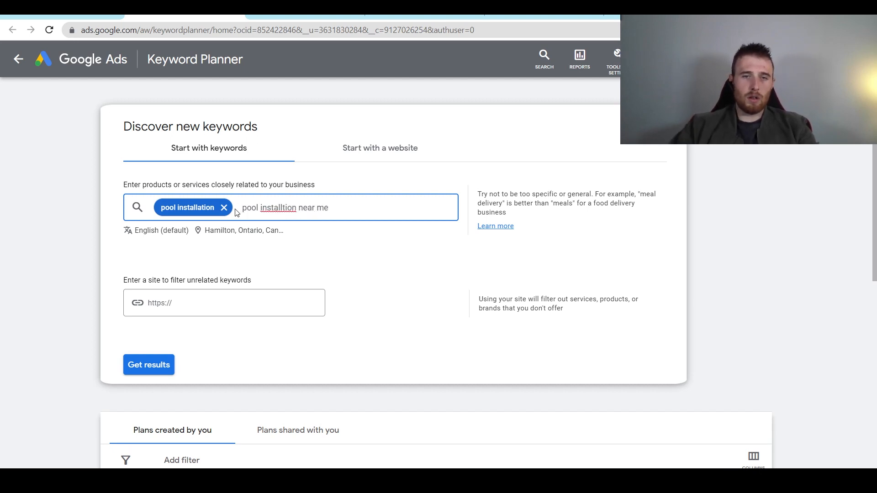
{"action": "right_click", "coordinate": [286, 213]}
{"action": "left_click", "coordinate": [315, 222]}
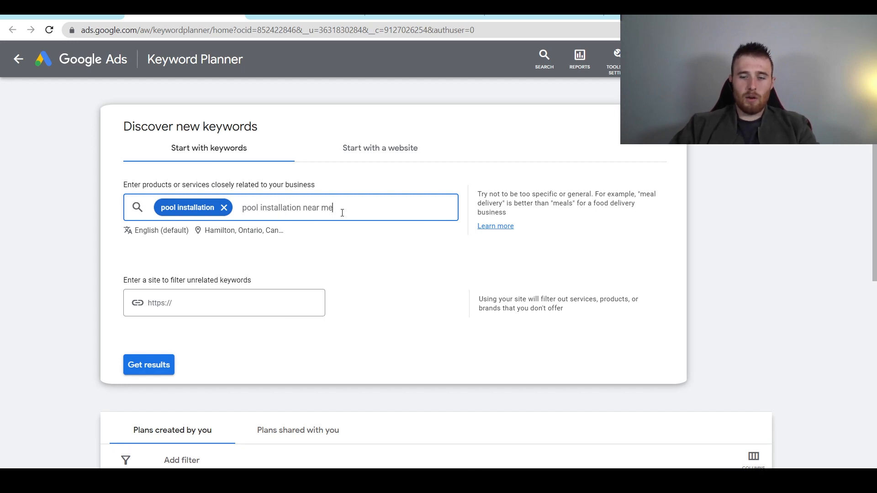
{"action": "key", "text": "Return"}
{"action": "left_click", "coordinate": [157, 364]}
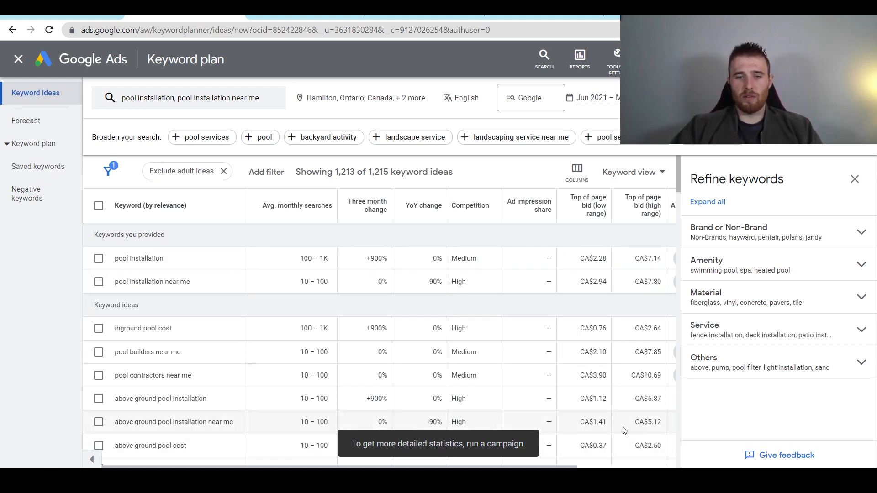
- Scroll through the 1,213 keyword ideas comparing search volumes and bid ranges
{"action": "scroll", "coordinate": [320, 359], "scroll_direction": "down", "scroll_amount": 5}
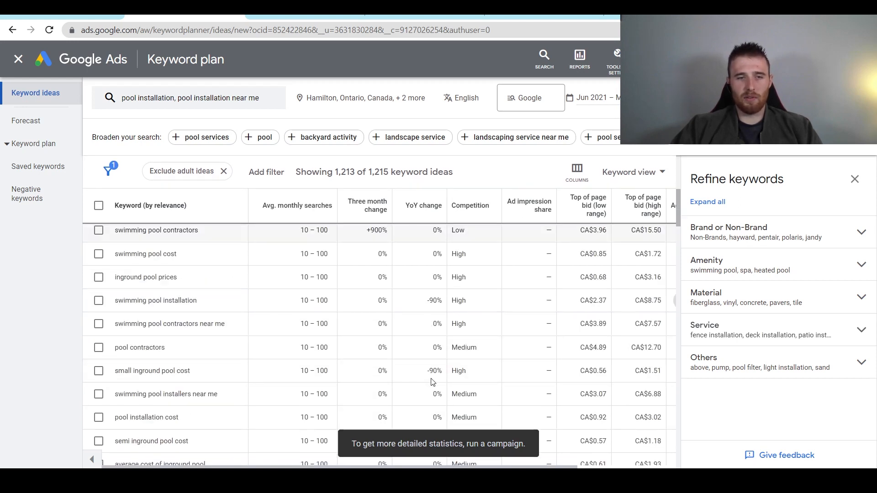
{"action": "scroll", "coordinate": [316, 357], "scroll_direction": "up", "scroll_amount": 5}
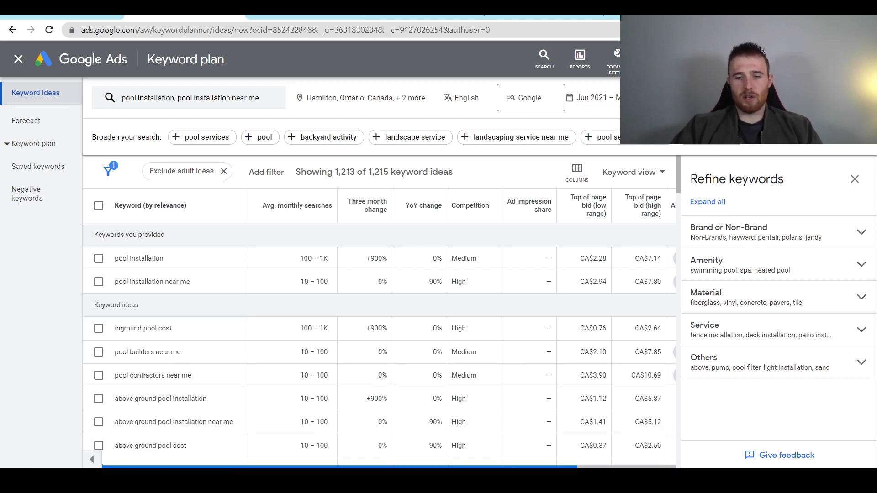
{"action": "mouse_move", "coordinate": [514, 467]}
{"action": "left_mouse_down"}
{"action": "mouse_move", "coordinate": [536, 467]}
{"action": "mouse_move", "coordinate": [520, 467]}
{"action": "left_mouse_up"}
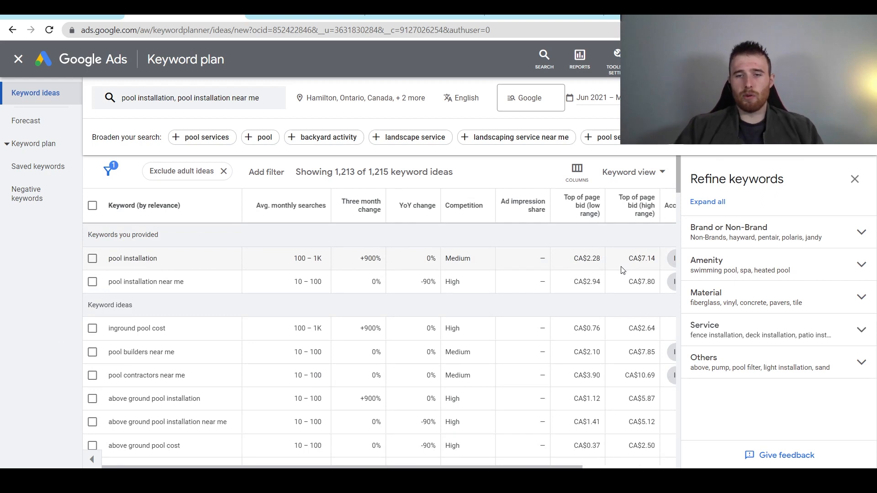
{"action": "scroll", "coordinate": [622, 283], "scroll_direction": "down", "scroll_amount": 2}
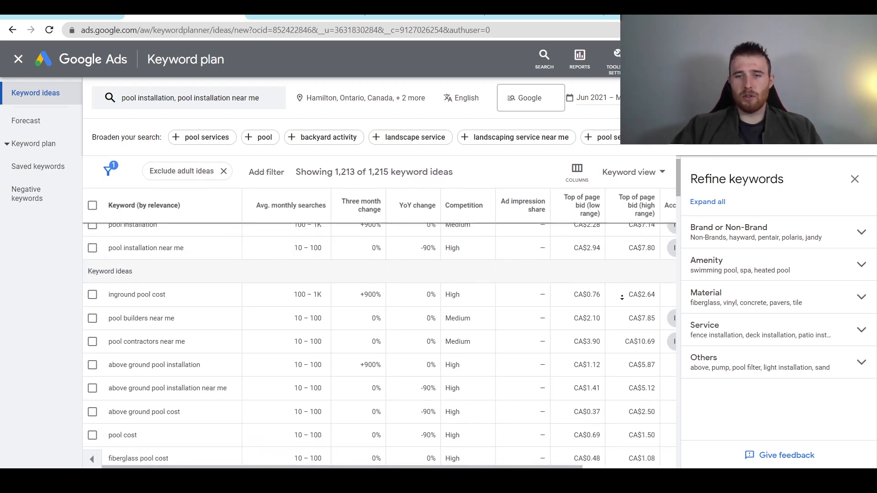
{"action": "scroll", "coordinate": [633, 288], "scroll_direction": "up", "scroll_amount": 3}
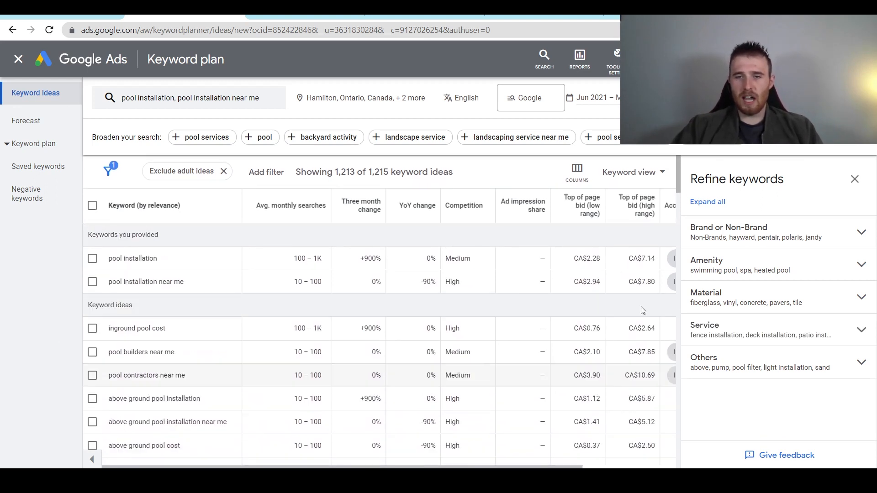
{"action": "scroll", "coordinate": [636, 281], "scroll_direction": "down", "scroll_amount": 2}
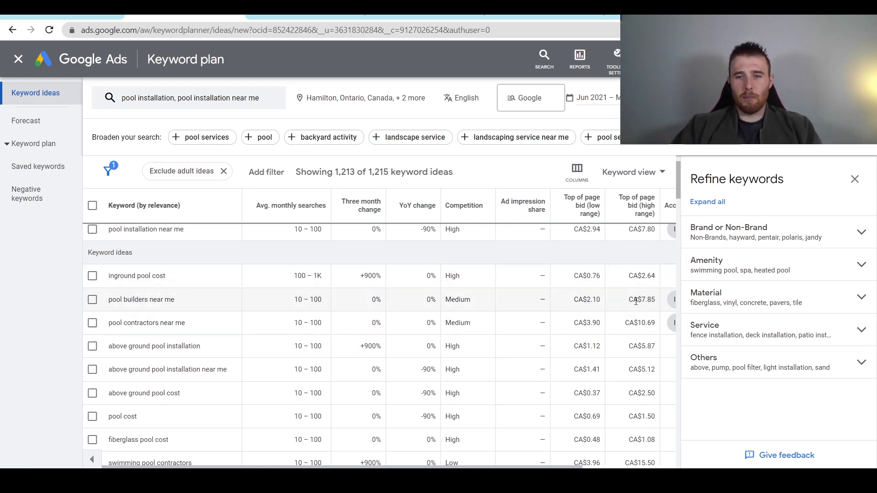
{"action": "scroll", "coordinate": [633, 285], "scroll_direction": "up", "scroll_amount": 1}
{"action": "scroll", "coordinate": [645, 329], "scroll_direction": "down", "scroll_amount": 2}
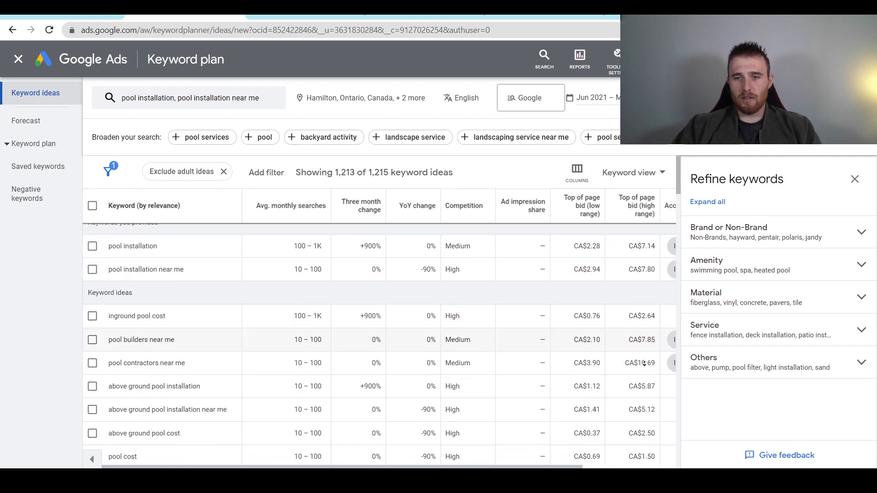
{"action": "scroll", "coordinate": [645, 365], "scroll_direction": "down", "scroll_amount": 3}
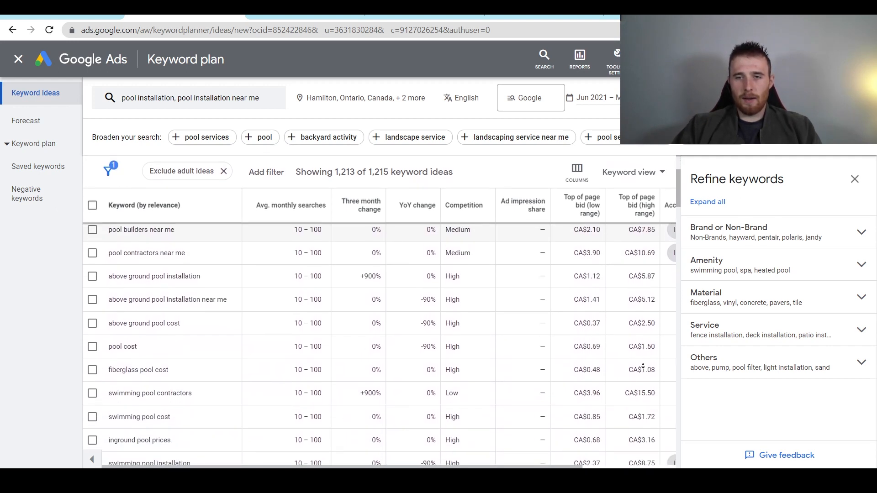
{"action": "scroll", "coordinate": [643, 366], "scroll_direction": "down", "scroll_amount": 2}
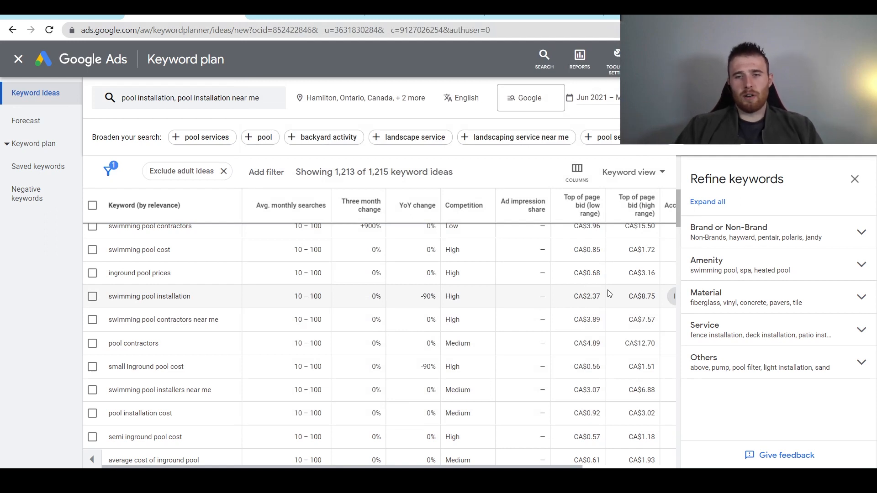
{"action": "scroll", "coordinate": [614, 294], "scroll_direction": "up", "scroll_amount": 5}
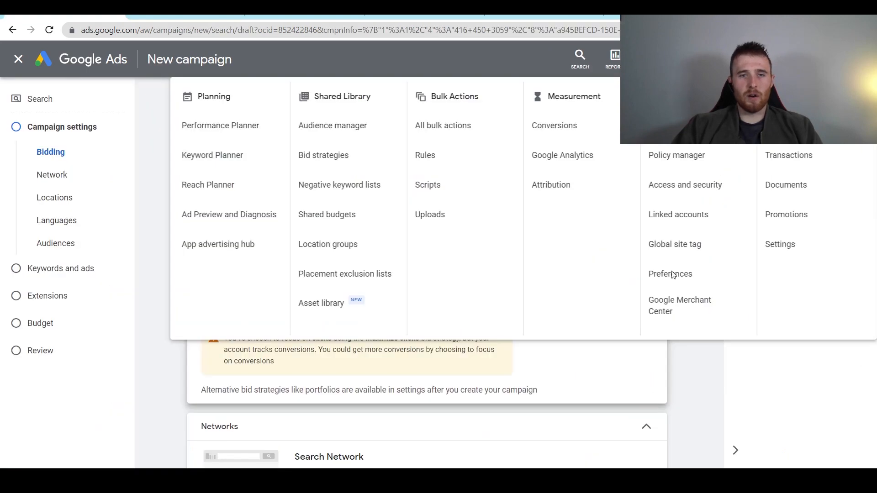
- Enter CA$8 as the campaign's maximum CPC bid limit
{"action": "left_click", "coordinate": [660, 399]}
{"action": "left_click", "coordinate": [259, 302]}
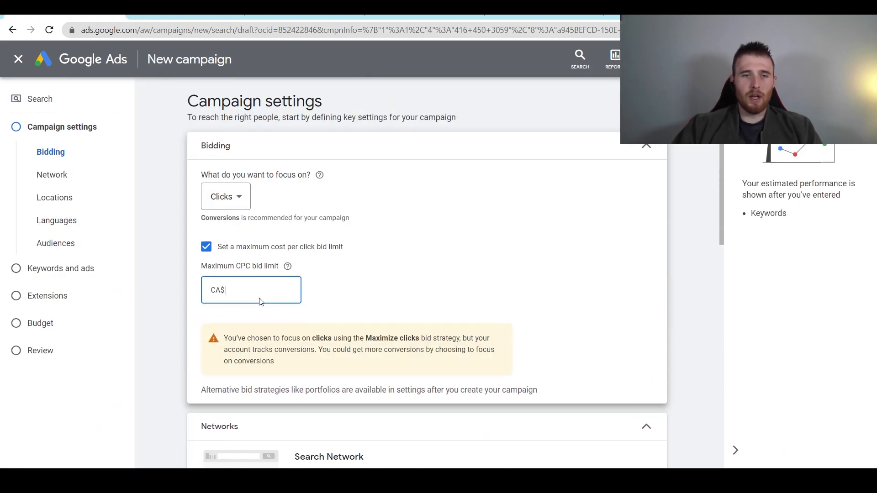
{"action": "type", "text": "9"}
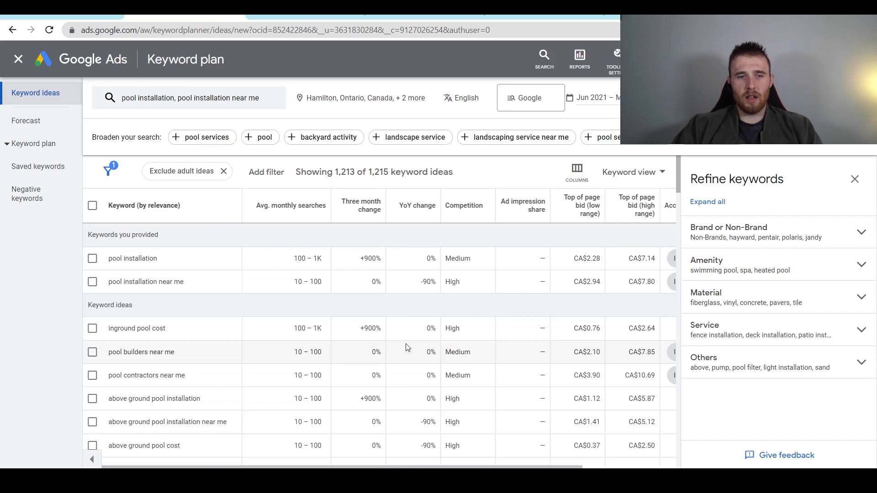
{"action": "scroll", "coordinate": [407, 346], "scroll_direction": "down", "scroll_amount": 8}
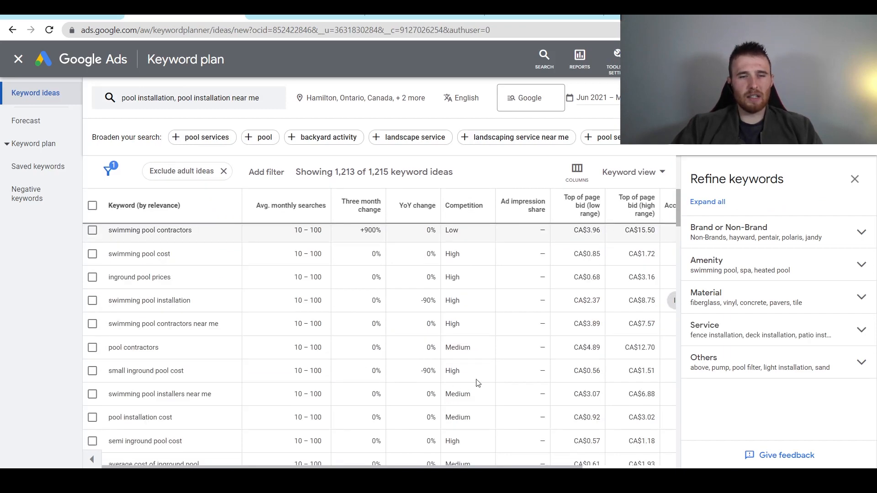
{"action": "scroll", "coordinate": [478, 383], "scroll_direction": "up", "scroll_amount": 3}
{"action": "scroll", "coordinate": [476, 338], "scroll_direction": "up", "scroll_amount": 3}
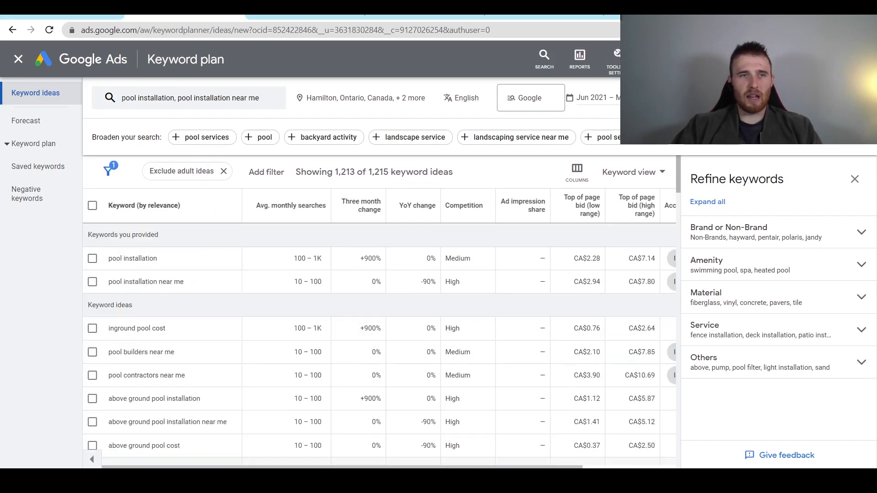
{"action": "scroll", "coordinate": [594, 365], "scroll_direction": "down", "scroll_amount": 7}
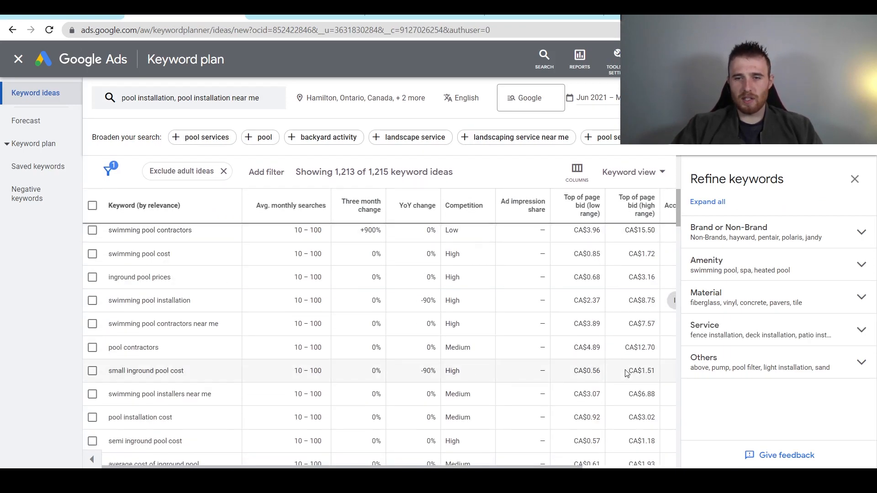
{"action": "scroll", "coordinate": [614, 320], "scroll_direction": "up", "scroll_amount": 7}
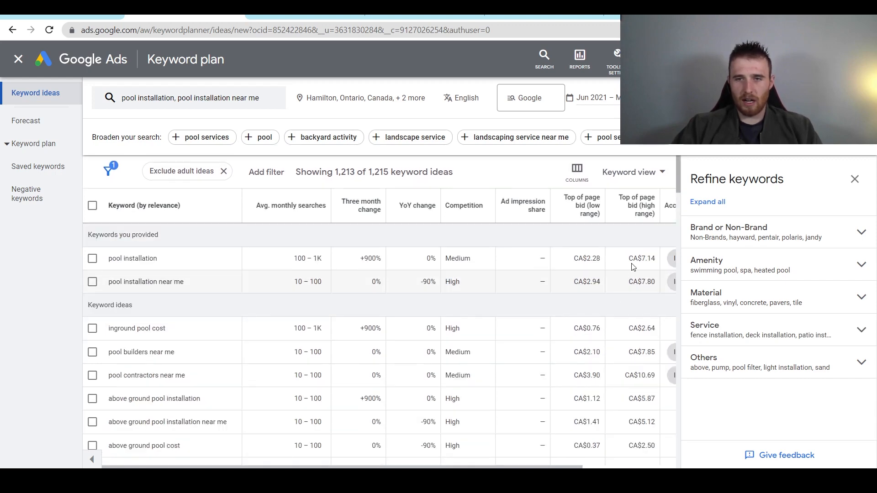
{"action": "scroll", "coordinate": [640, 352], "scroll_direction": "down", "scroll_amount": 3}
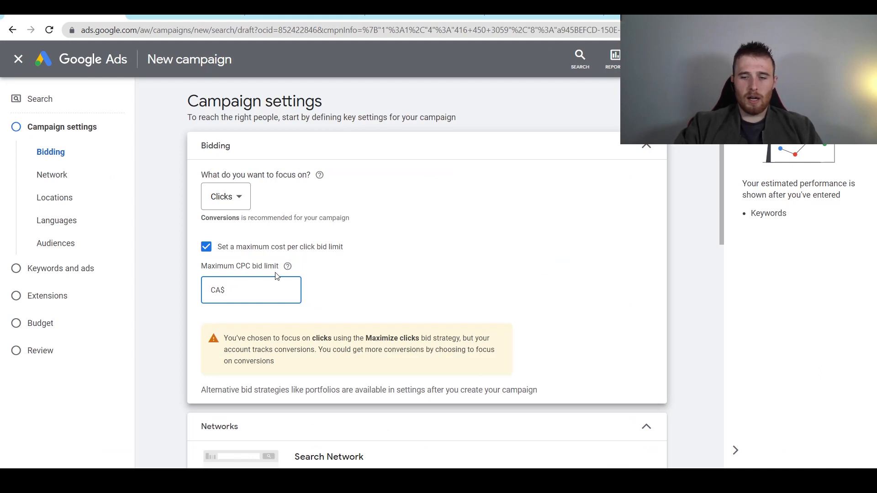
{"action": "type", "text": "8"}
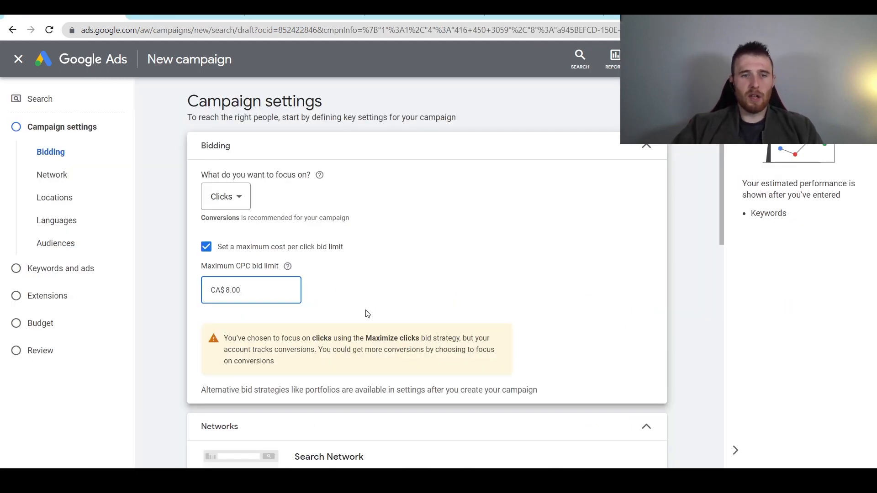
- Untick 'Include Google search partners' so ads run only on the Google Search Network
{"action": "middle_click", "coordinate": [544, 259]}
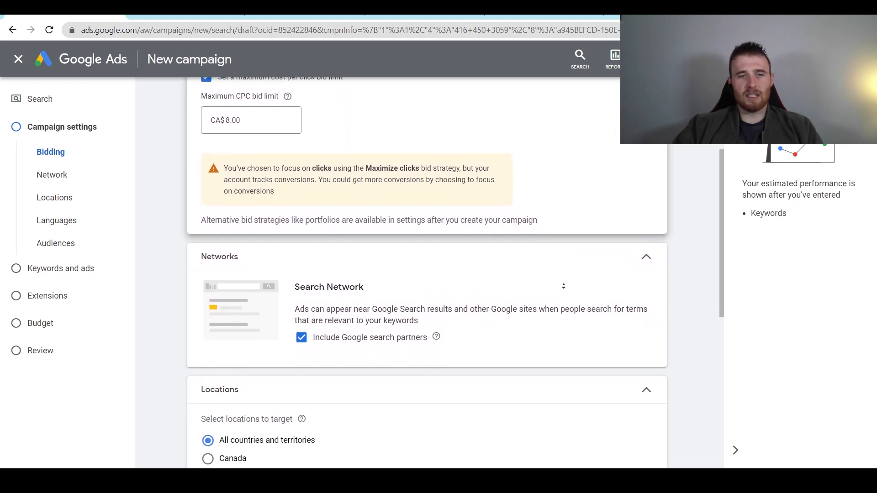
{"action": "middle_click", "coordinate": [562, 285]}
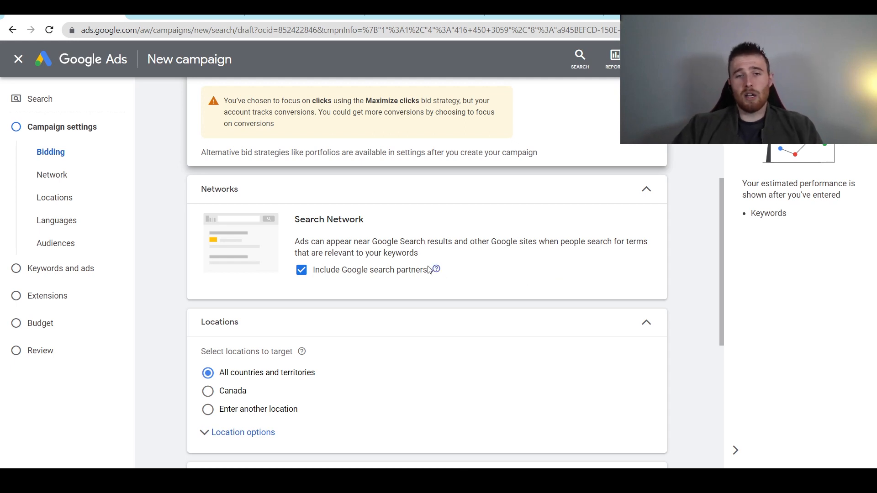
{"action": "left_click", "coordinate": [319, 272]}
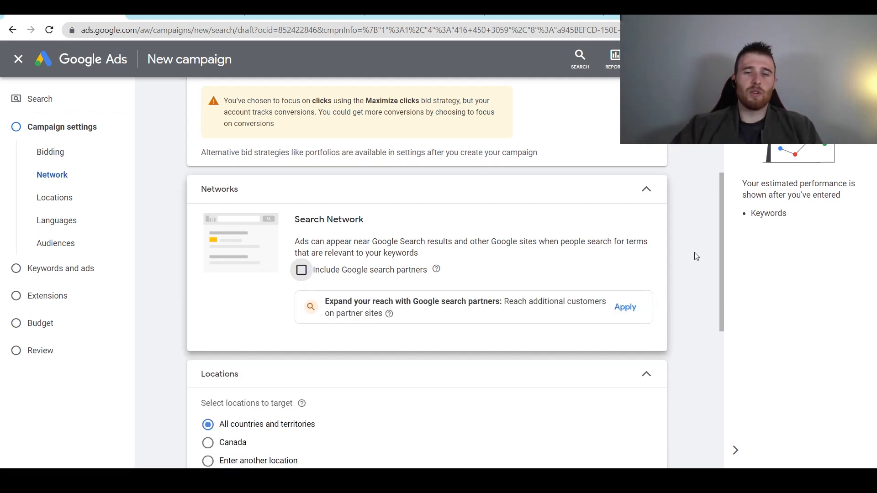
{"action": "scroll", "coordinate": [702, 256], "scroll_direction": "down", "scroll_amount": 2}
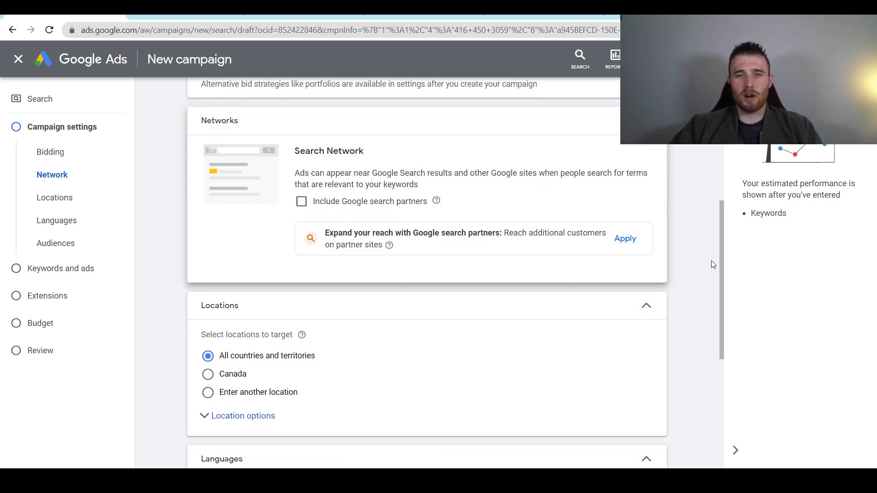
{"action": "middle_click", "coordinate": [698, 256]}
{"action": "scroll", "coordinate": [698, 259], "scroll_direction": "down", "scroll_amount": 1}
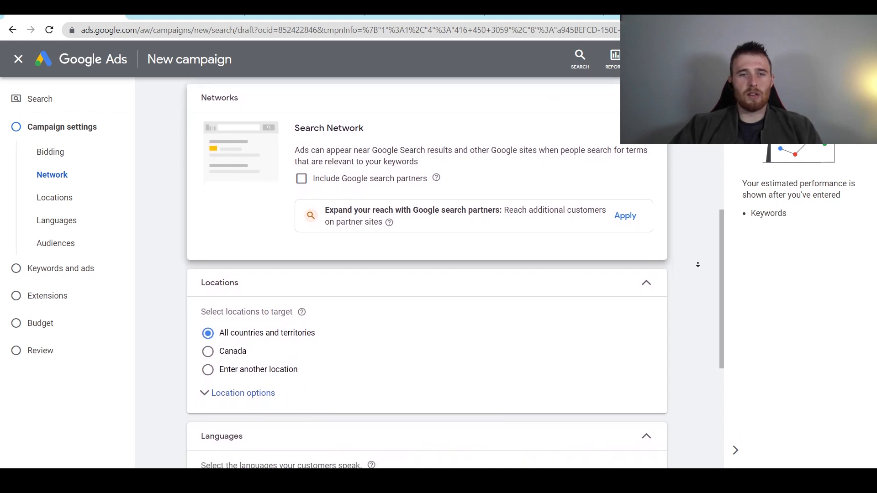
{"action": "middle_click", "coordinate": [698, 264]}
{"action": "scroll", "coordinate": [681, 219], "scroll_direction": "down", "scroll_amount": 1}
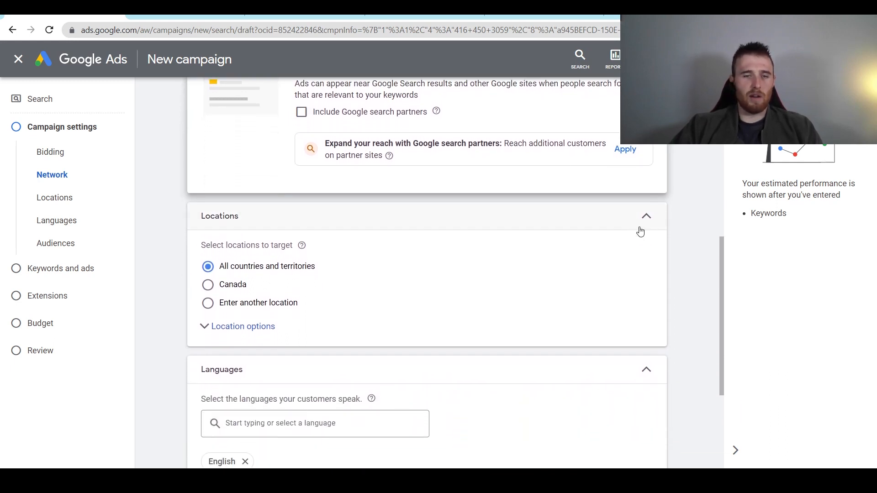
{"action": "middle_click", "coordinate": [683, 243]}
{"action": "scroll", "coordinate": [683, 243], "scroll_direction": "down", "scroll_amount": 1}
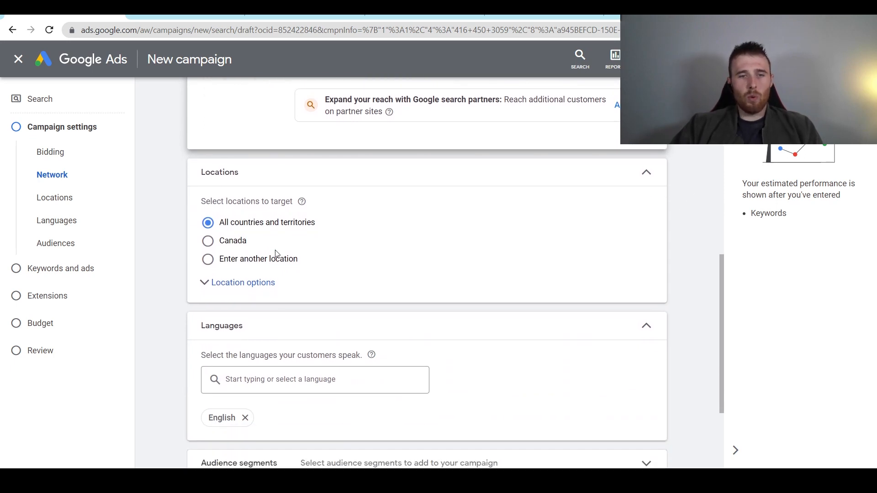
- Through advanced location search, target Hamilton, Toronto and Mississauga in Ontario, Canada
{"action": "left_click", "coordinate": [208, 259]}
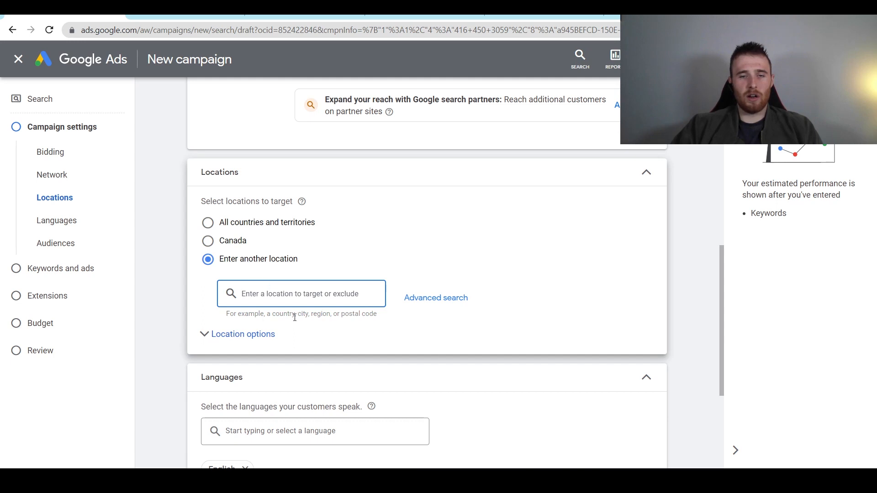
{"action": "left_click", "coordinate": [422, 299]}
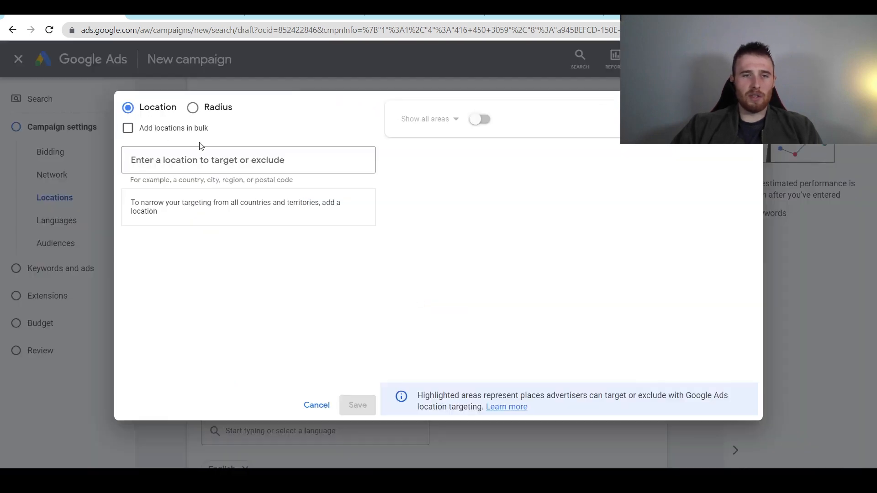
{"action": "left_click", "coordinate": [210, 163]}
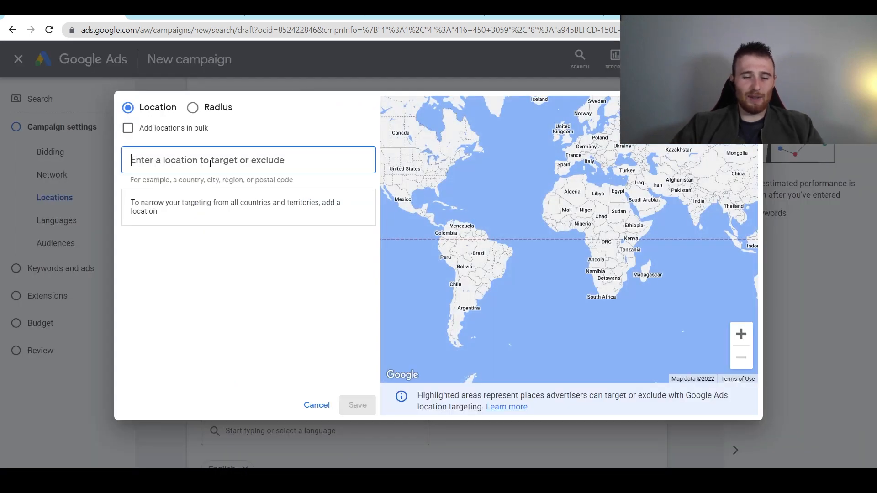
{"action": "type", "text": "hamilton"}
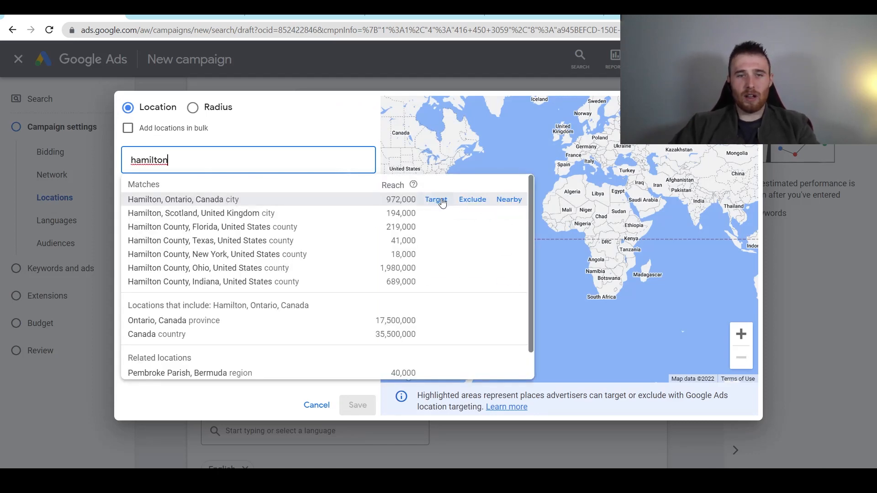
{"action": "left_click", "coordinate": [437, 200]}
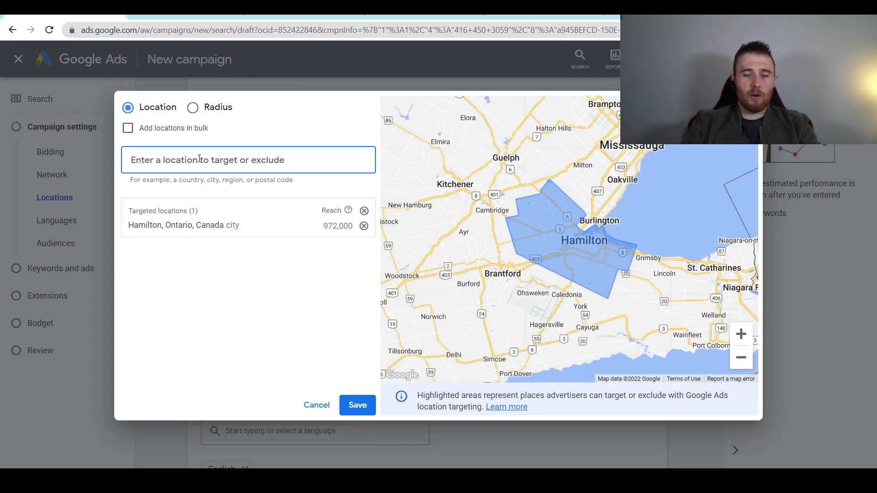
{"action": "type", "text": "toro"}
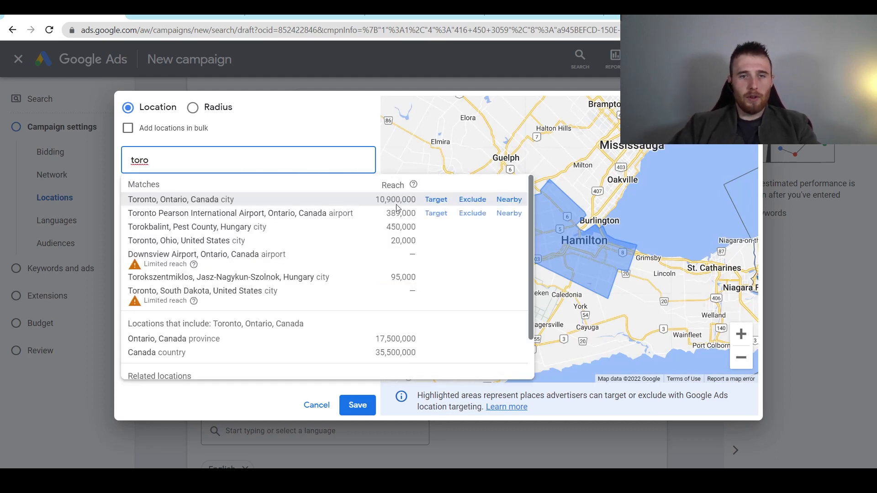
{"action": "left_click", "coordinate": [446, 204]}
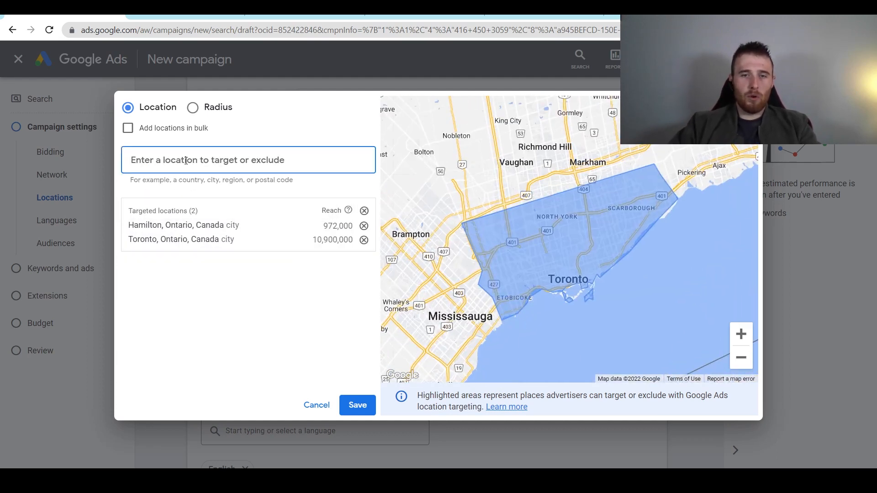
{"action": "type", "text": "mississ"}
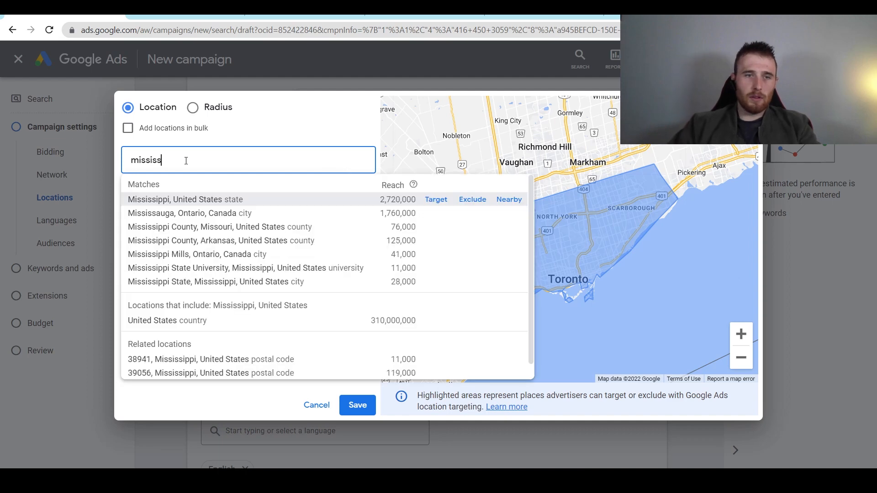
{"action": "left_click", "coordinate": [438, 212]}
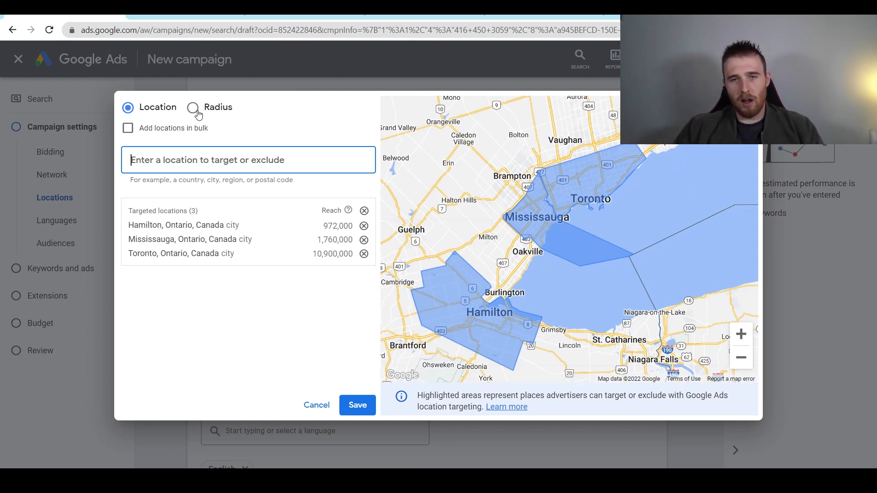
- Drop a pin just above Oakville and target a 40 mi radius around it
{"action": "left_click", "coordinate": [198, 114]}
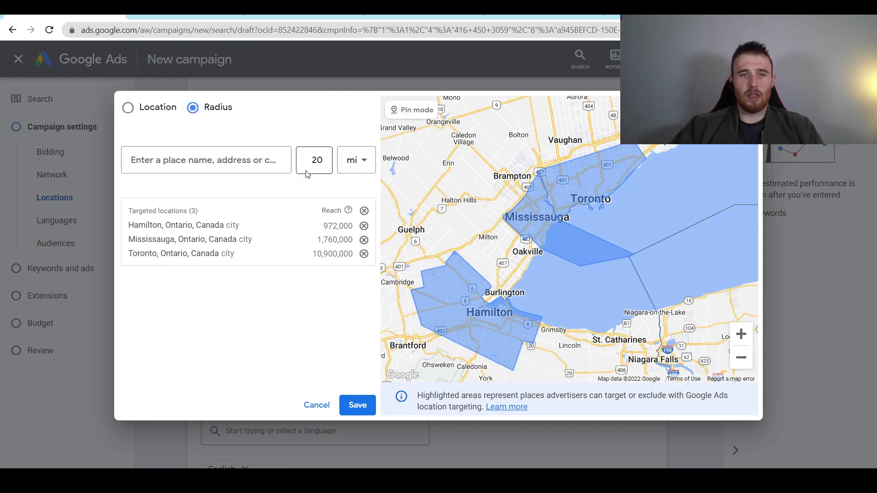
{"action": "left_click", "coordinate": [127, 108]}
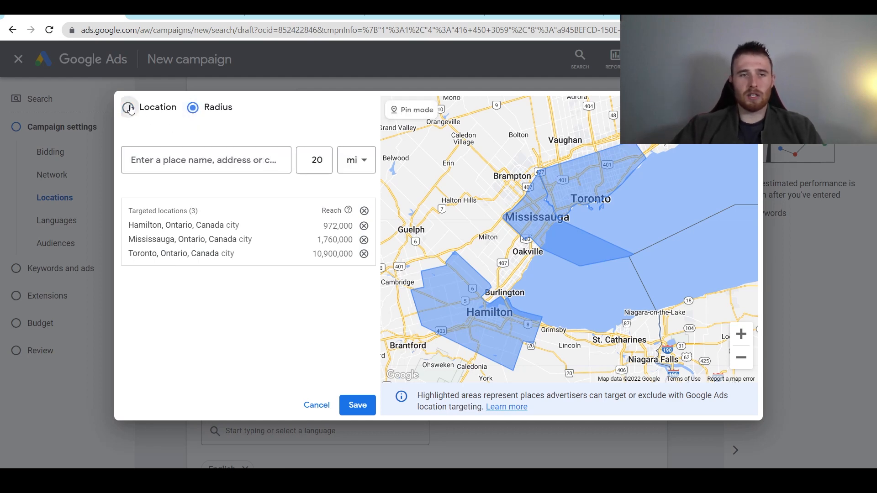
{"action": "left_click", "coordinate": [204, 111]}
{"action": "left_click", "coordinate": [404, 111]}
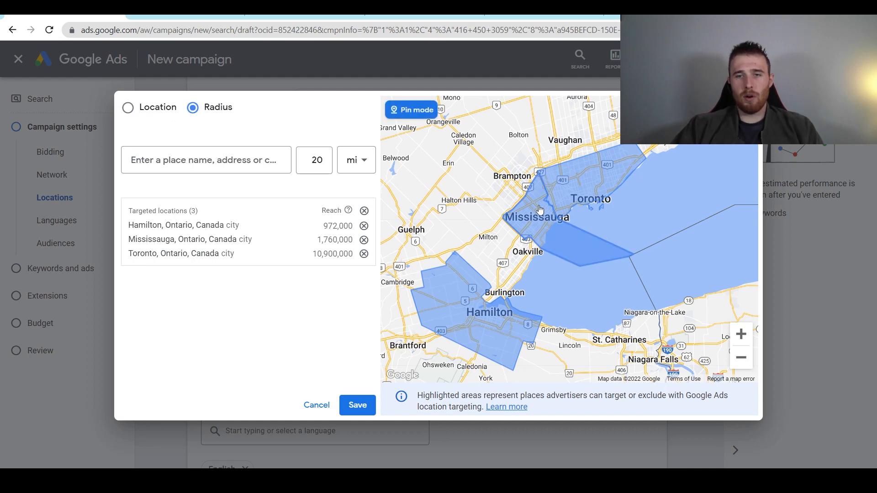
{"action": "left_click", "coordinate": [518, 254]}
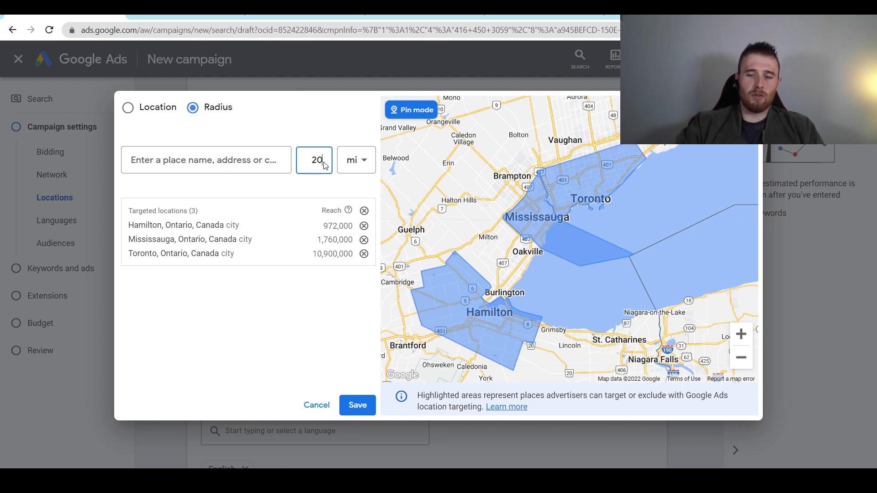
{"action": "key", "text": "BackSpace"}
{"action": "key", "text": "BackSpace"}
{"action": "type", "text": "4"}
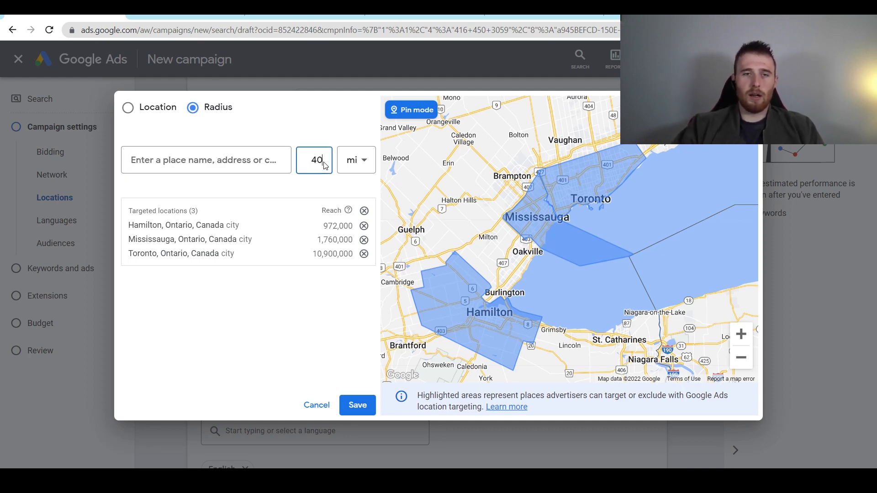
{"action": "left_click", "coordinate": [514, 256]}
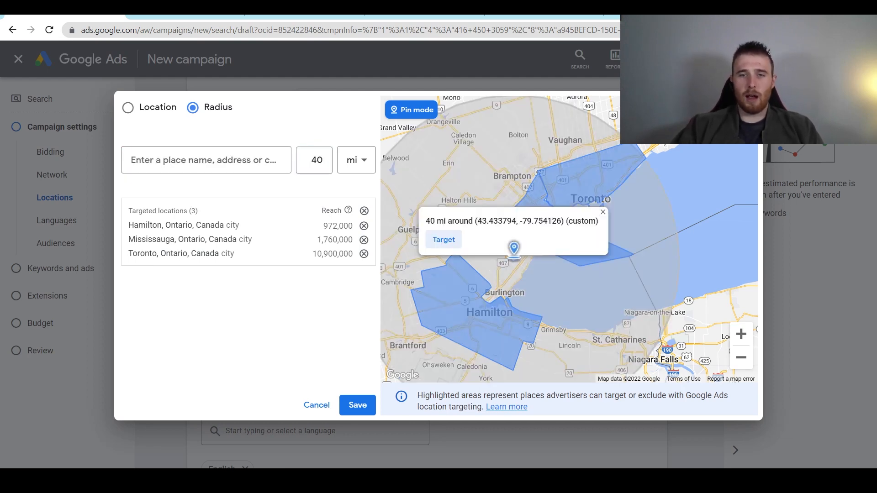
{"action": "left_click", "coordinate": [444, 240]}
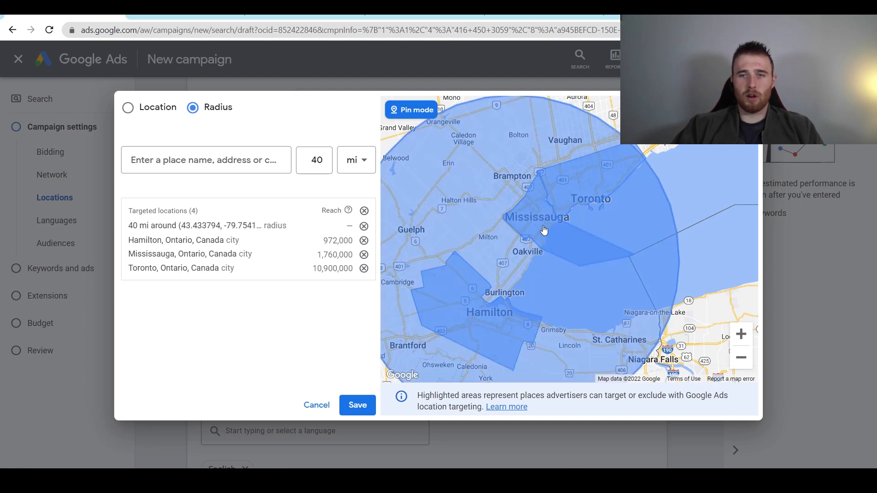
- Return to location search and pan the map over Lake Erie, Niagara and Buffalo
{"action": "left_click", "coordinate": [145, 110]}
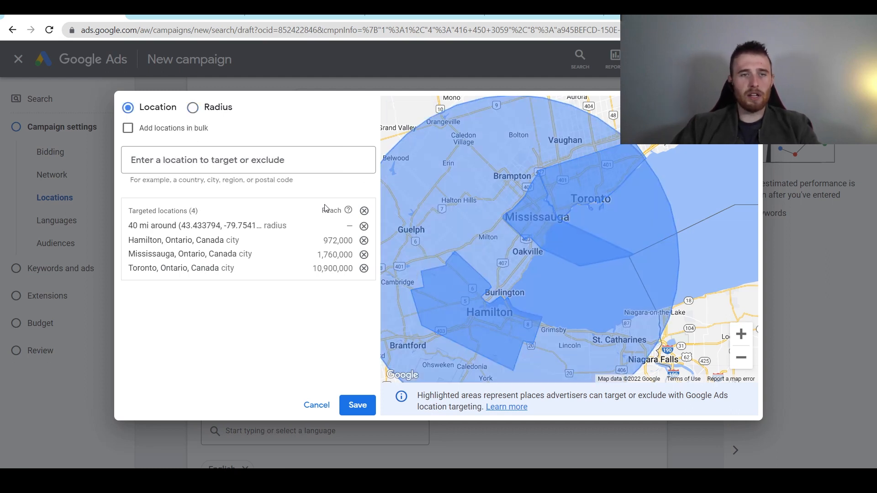
{"action": "left_click_drag", "start_coordinate": [416, 126], "coordinate": [552, 218]}
{"action": "scroll", "coordinate": [530, 225], "scroll_direction": "down", "scroll_amount": 1}
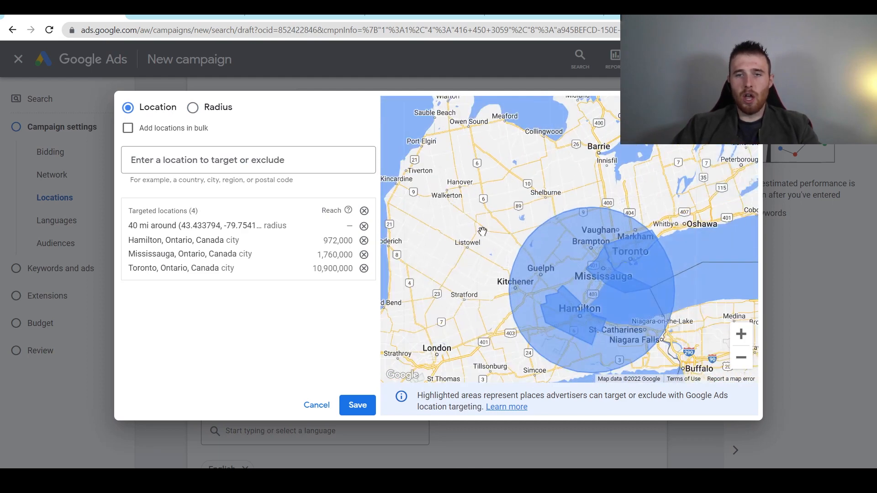
{"action": "left_click_drag", "start_coordinate": [542, 273], "coordinate": [539, 194]}
{"action": "scroll", "coordinate": [521, 271], "scroll_direction": "up", "scroll_amount": 1}
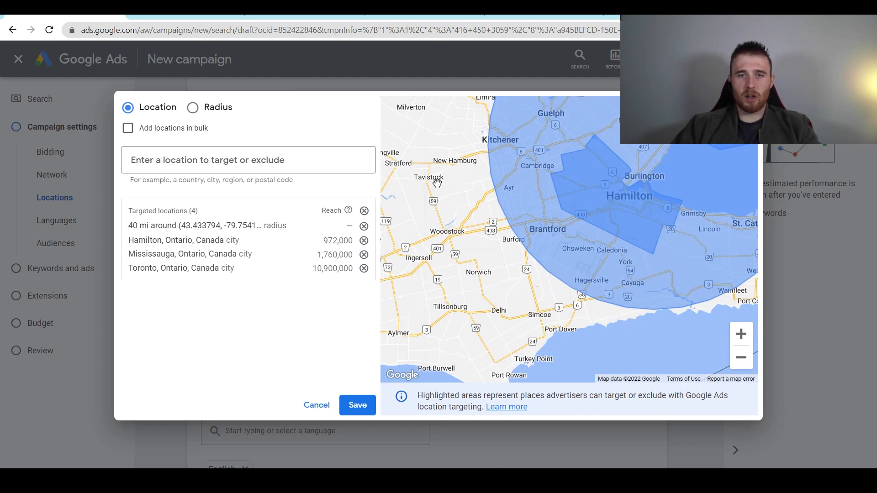
{"action": "left_click_drag", "start_coordinate": [433, 140], "coordinate": [457, 175]}
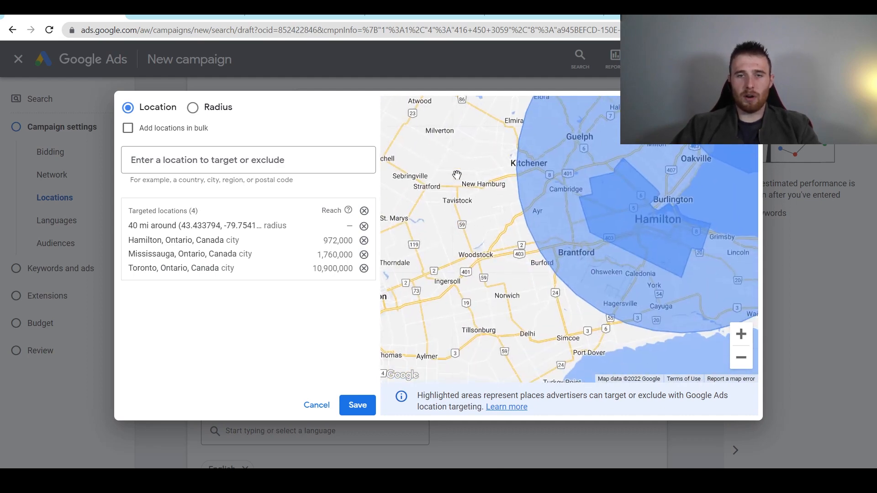
{"action": "left_click_drag", "start_coordinate": [519, 286], "coordinate": [465, 216]}
{"action": "left_click_drag", "start_coordinate": [494, 264], "coordinate": [435, 291]}
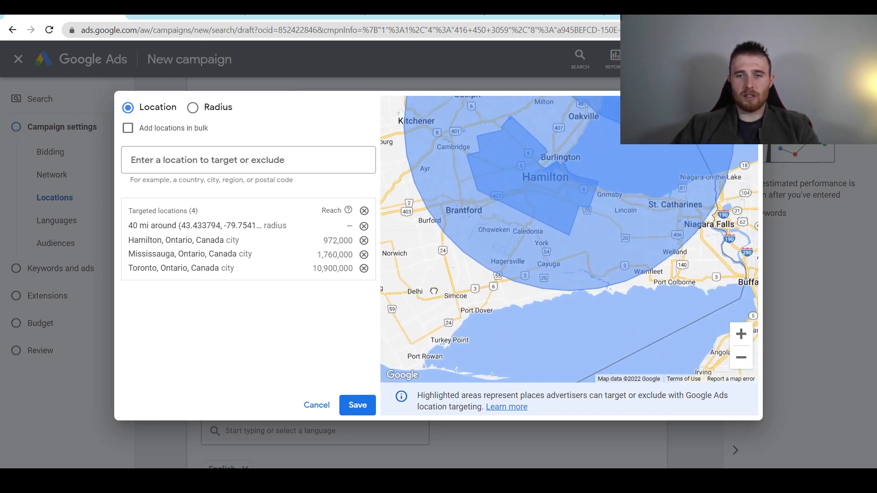
{"action": "left_click_drag", "start_coordinate": [609, 278], "coordinate": [504, 297]}
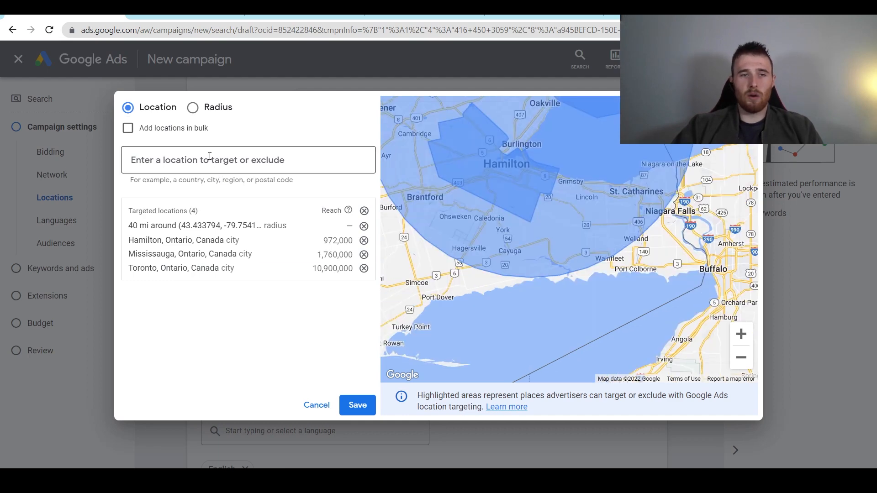
- Search 'simco' and list the locations near Simcoe, Ontario
{"action": "left_click", "coordinate": [209, 160]}
{"action": "left_click_drag", "start_coordinate": [413, 277], "coordinate": [469, 287]}
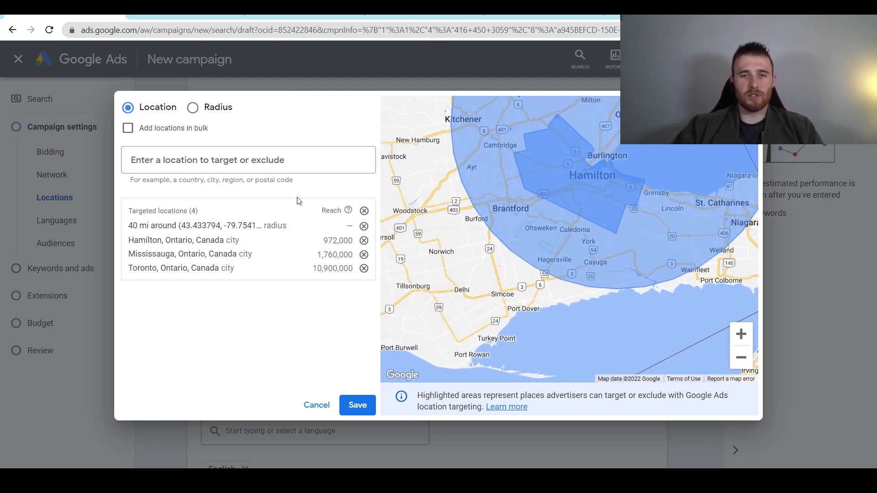
{"action": "left_click", "coordinate": [247, 155]}
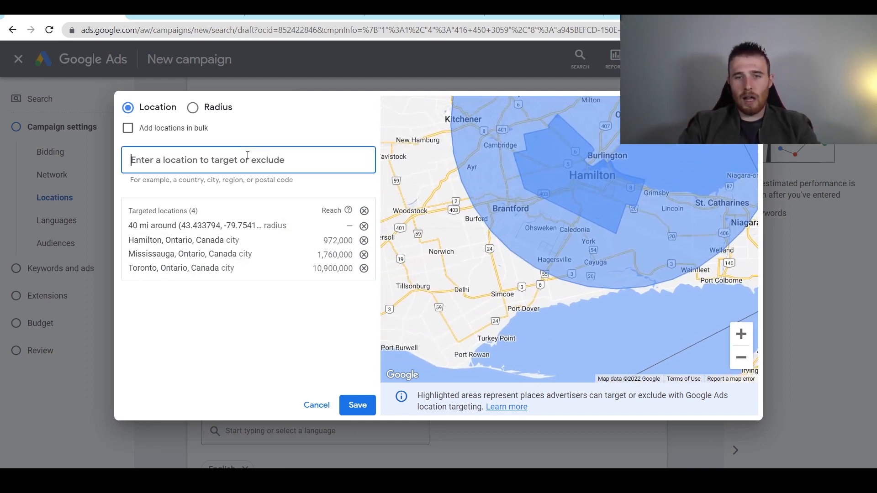
{"action": "type", "text": "simco"}
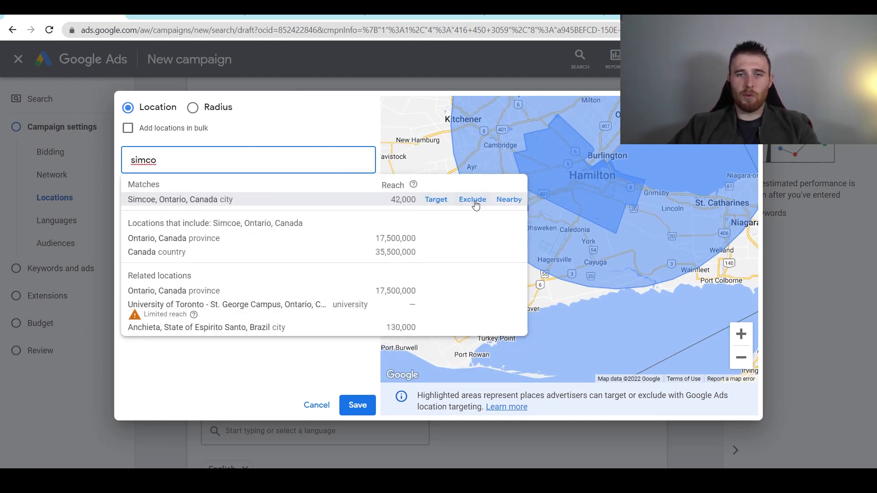
{"action": "left_click", "coordinate": [508, 200]}
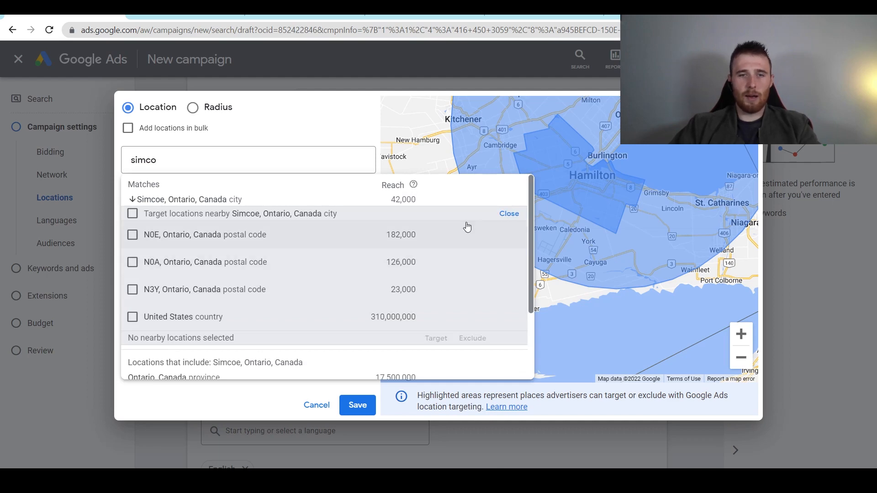
{"action": "scroll", "coordinate": [145, 243], "scroll_direction": "down", "scroll_amount": 2}
{"action": "scroll", "coordinate": [148, 247], "scroll_direction": "up", "scroll_amount": 2}
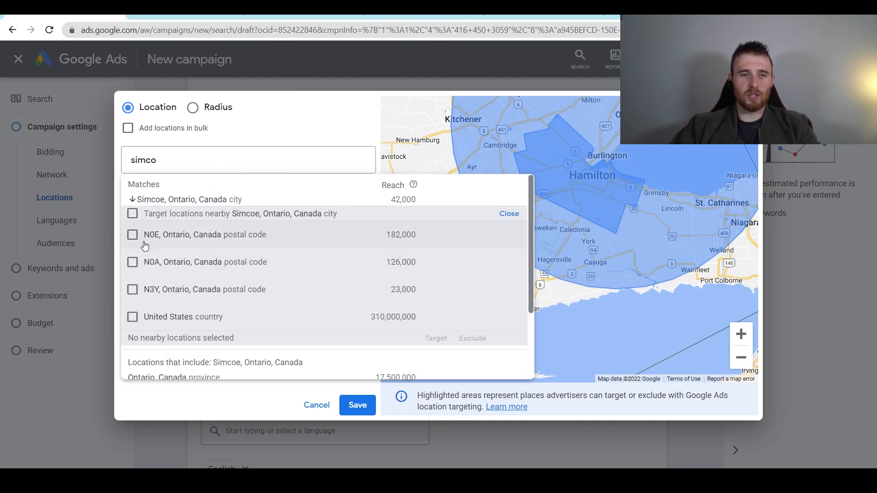
- Exclude the United States and postal codes N3Y, N0A and N0E from the nearby list
{"action": "left_click", "coordinate": [132, 317]}
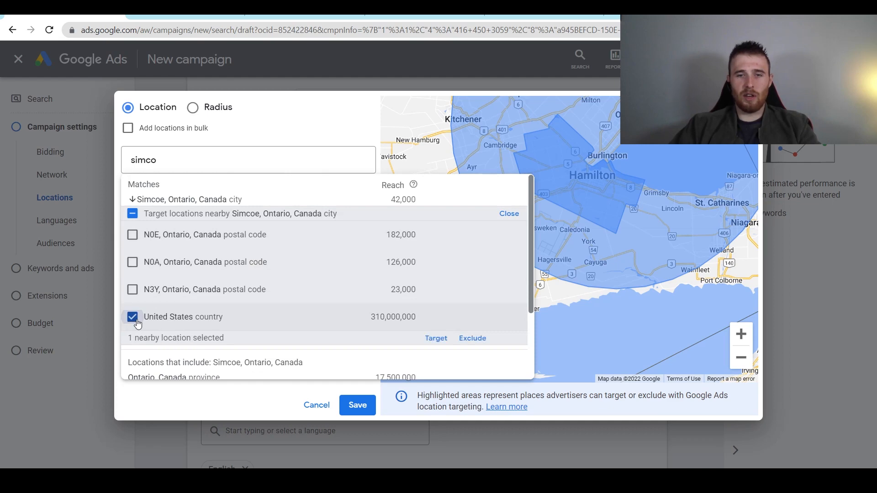
{"action": "left_click", "coordinate": [133, 290]}
{"action": "left_click", "coordinate": [133, 262]}
{"action": "left_click", "coordinate": [132, 234]}
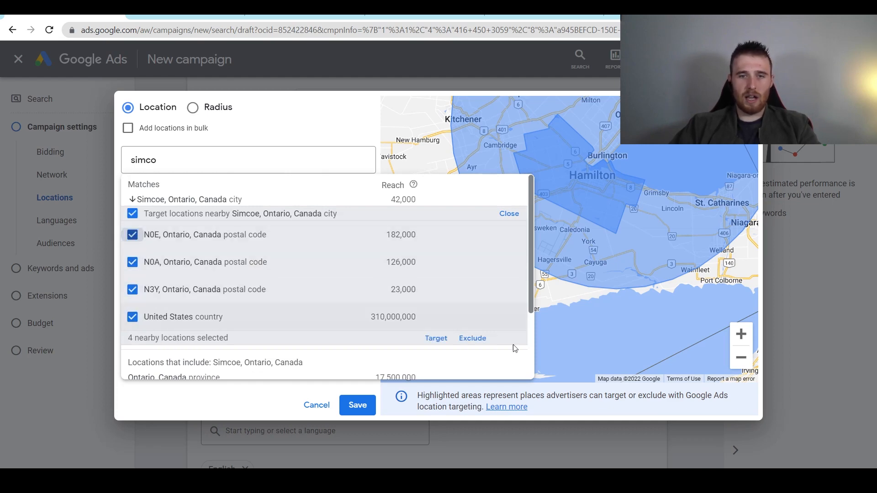
{"action": "left_click", "coordinate": [472, 341]}
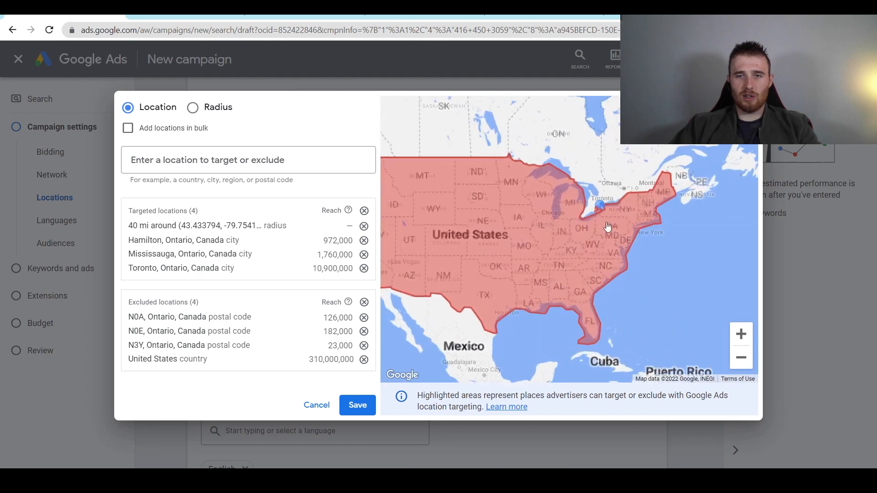
{"action": "scroll", "coordinate": [583, 221], "scroll_direction": "up", "scroll_amount": 5}
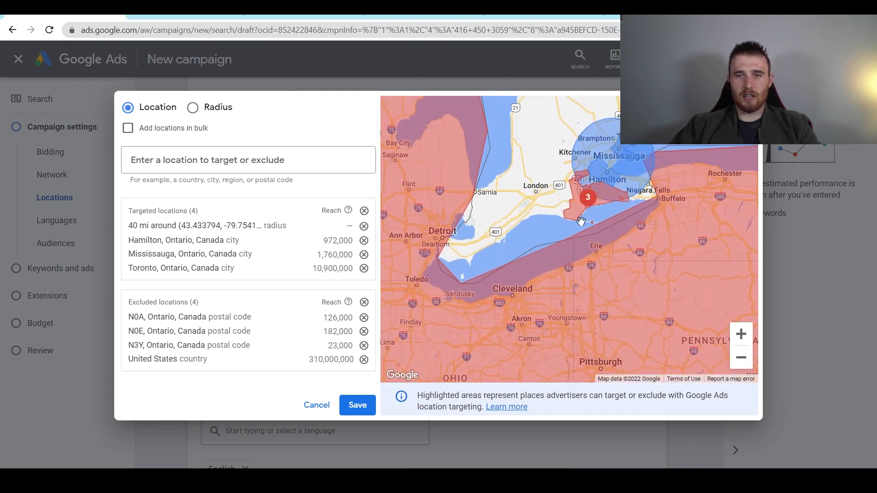
{"action": "scroll", "coordinate": [581, 221], "scroll_direction": "up", "scroll_amount": 3}
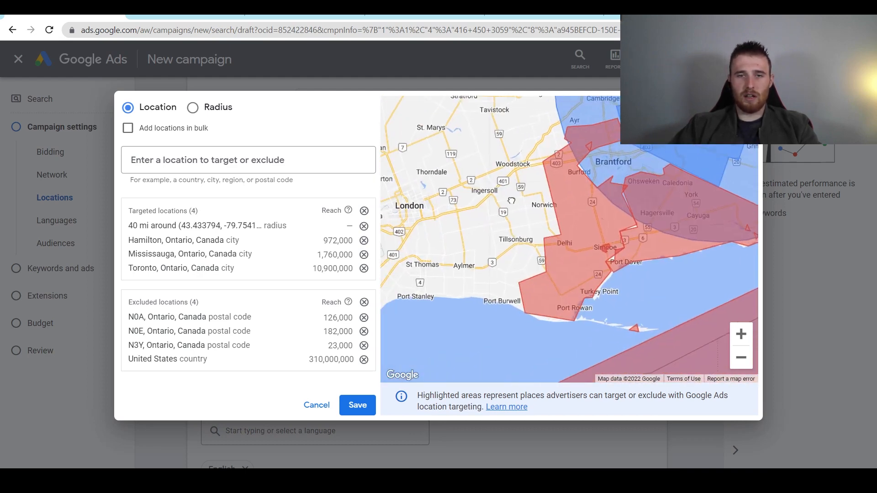
{"action": "left_click", "coordinate": [254, 170]}
- Search 'simco' again and exclude the city of Simcoe, Ontario
{"action": "type", "text": "si"}
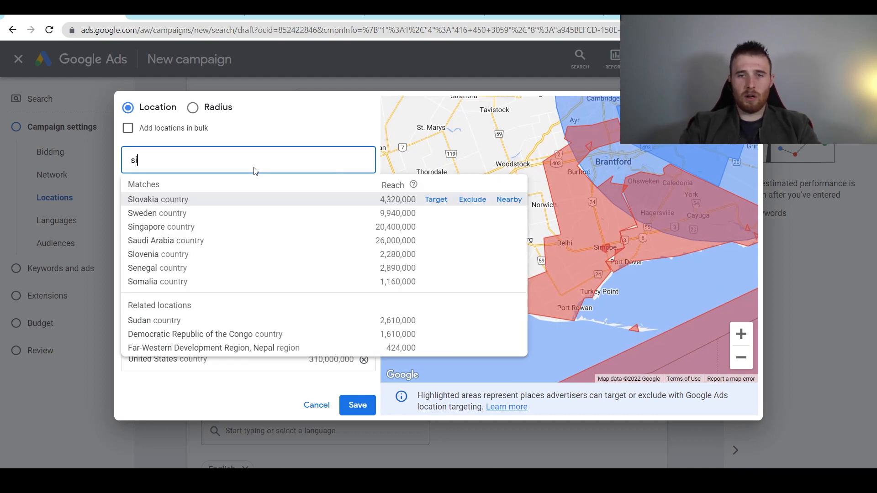
{"action": "type", "text": "mco"}
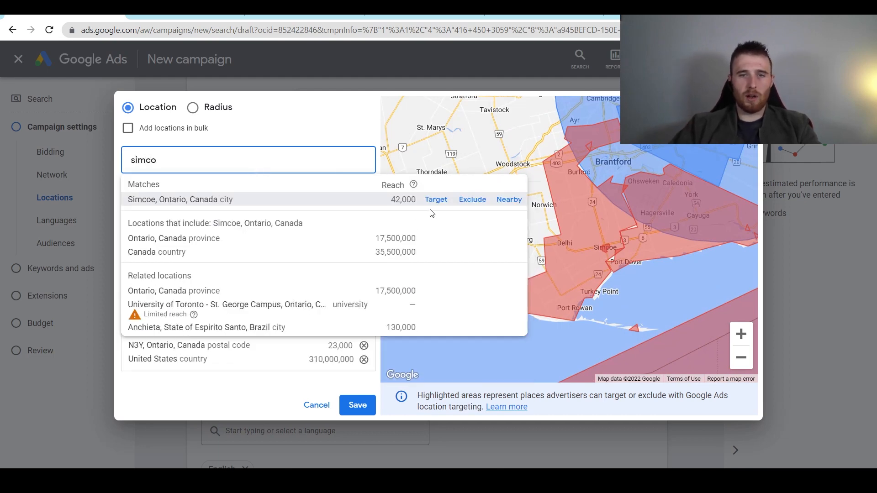
{"action": "left_click", "coordinate": [475, 199]}
{"action": "scroll", "coordinate": [608, 262], "scroll_direction": "down", "scroll_amount": 3}
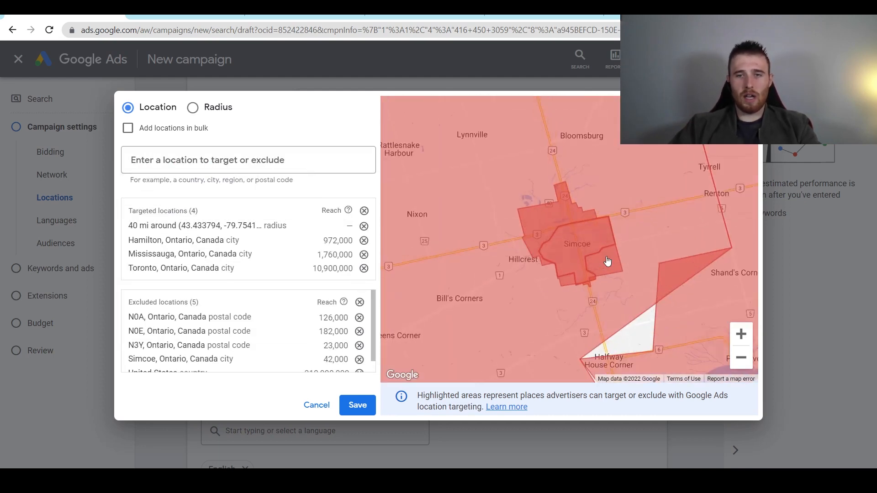
{"action": "scroll", "coordinate": [575, 246], "scroll_direction": "down", "scroll_amount": 3}
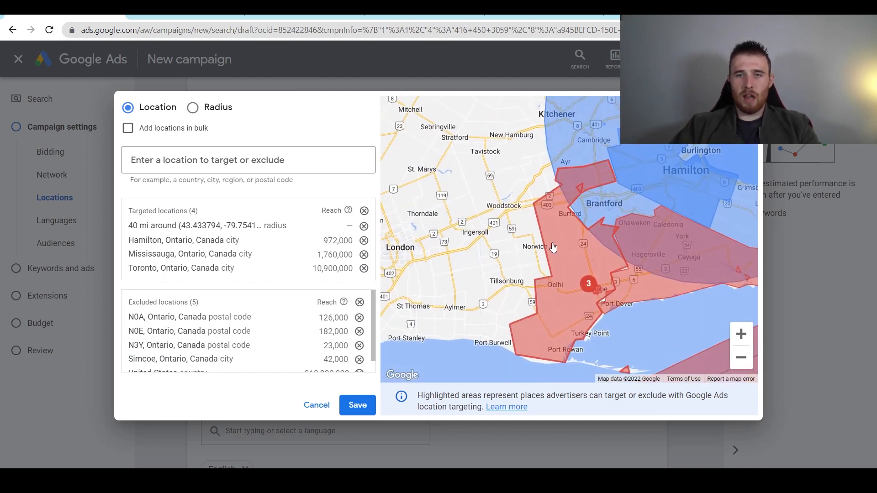
- Pan the map from Kitchener to Toronto and Oshawa to review the targeted and excluded areas
{"action": "left_click_drag", "start_coordinate": [553, 248], "coordinate": [494, 277]}
{"action": "left_click_drag", "start_coordinate": [484, 211], "coordinate": [519, 186]}
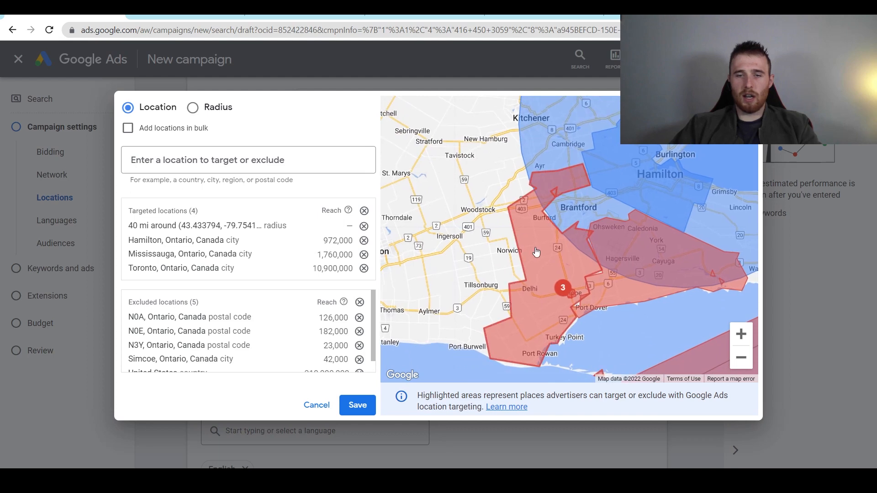
{"action": "left_click_drag", "start_coordinate": [491, 247], "coordinate": [533, 370]}
{"action": "left_click_drag", "start_coordinate": [545, 181], "coordinate": [471, 288]}
{"action": "left_click_drag", "start_coordinate": [640, 199], "coordinate": [464, 221]}
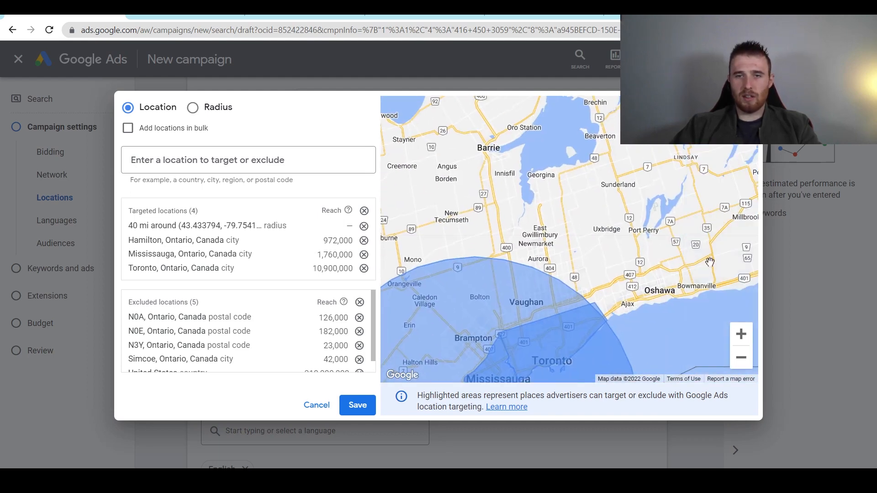
{"action": "left_click_drag", "start_coordinate": [643, 283], "coordinate": [565, 238]}
{"action": "left_click_drag", "start_coordinate": [621, 241], "coordinate": [532, 158]}
{"action": "scroll", "coordinate": [508, 245], "scroll_direction": "down", "scroll_amount": 1}
{"action": "scroll", "coordinate": [508, 245], "scroll_direction": "down", "scroll_amount": 1}
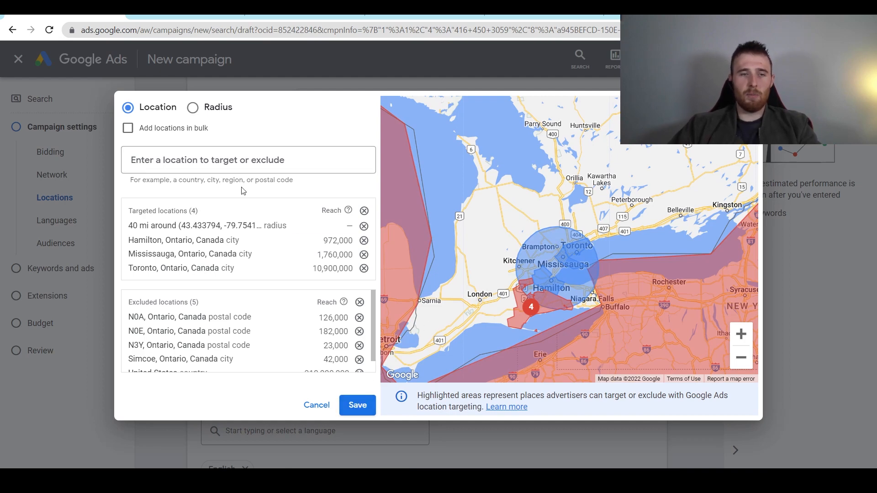
- Save the four targeted and five excluded locations, leaving bulk entry off
{"action": "left_click", "coordinate": [142, 130]}
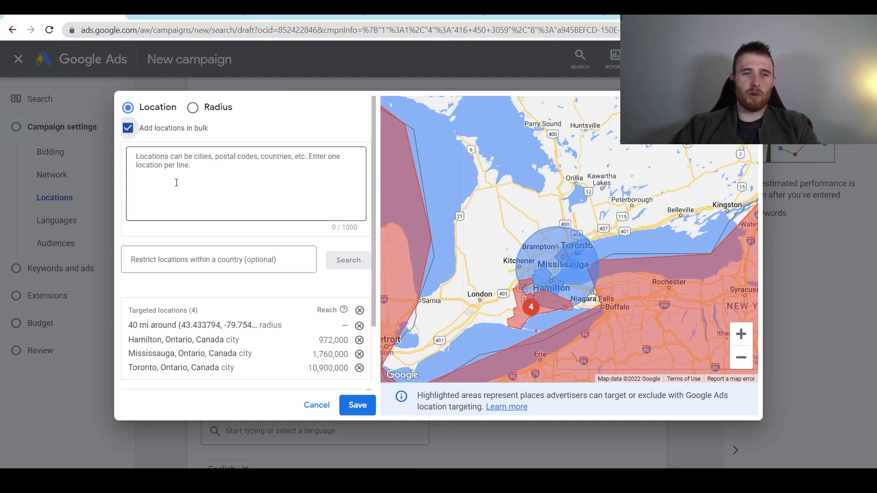
{"action": "left_click", "coordinate": [146, 132]}
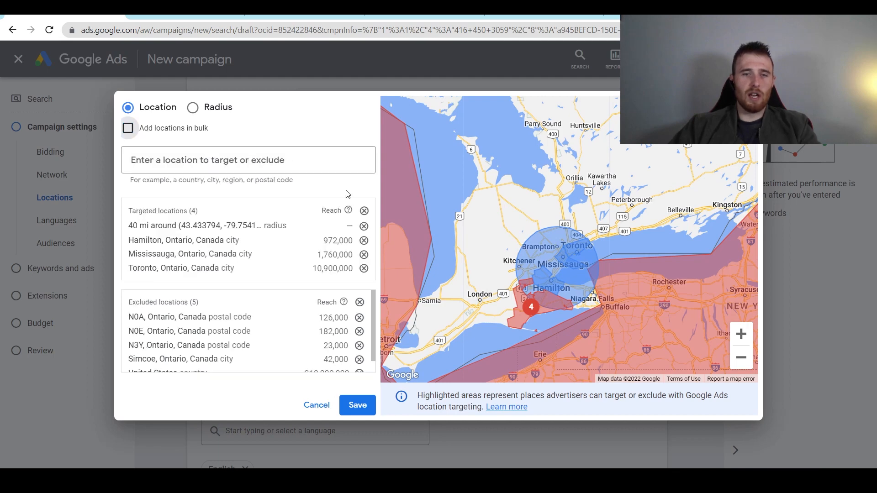
{"action": "left_click", "coordinate": [360, 405]}
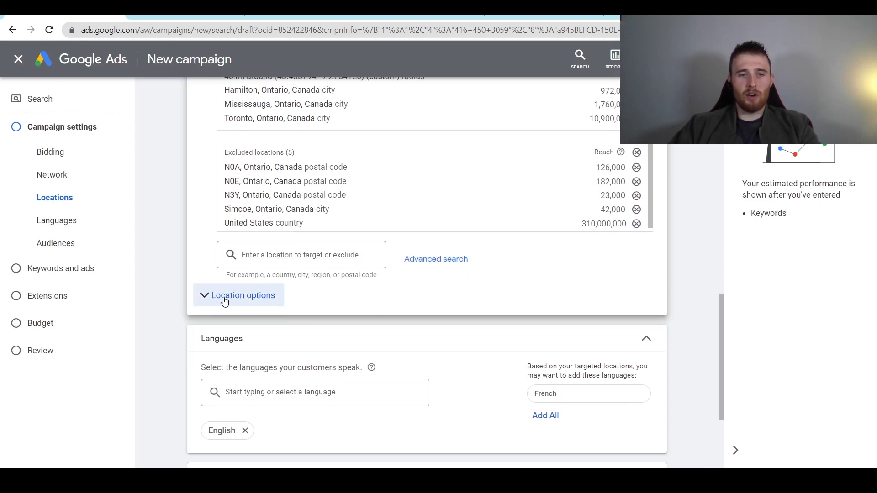
- Set location options to target people in or regularly in locations and exclude by presence or interest
{"action": "left_click", "coordinate": [222, 298]}
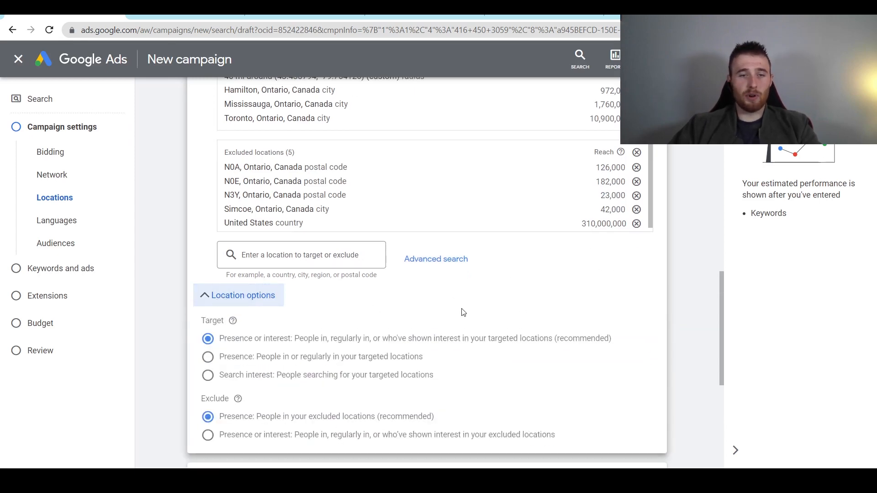
{"action": "scroll", "coordinate": [463, 312], "scroll_direction": "down", "scroll_amount": 3}
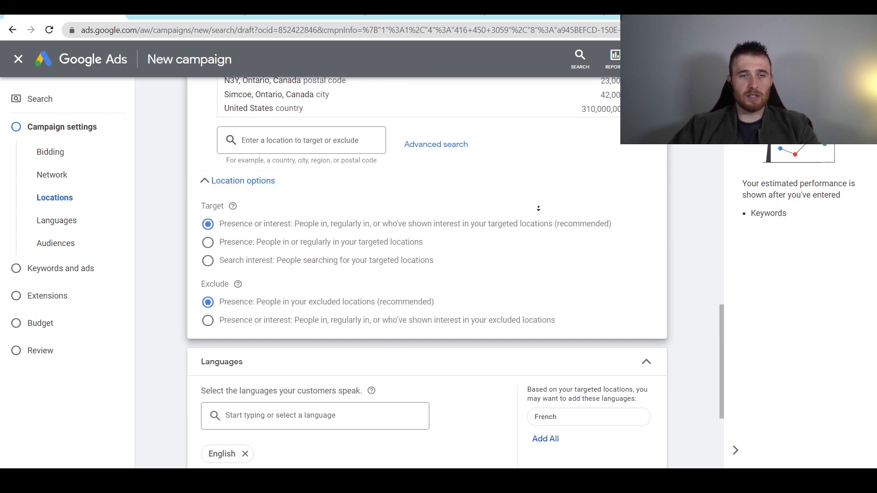
{"action": "scroll", "coordinate": [539, 211], "scroll_direction": "down", "scroll_amount": 1}
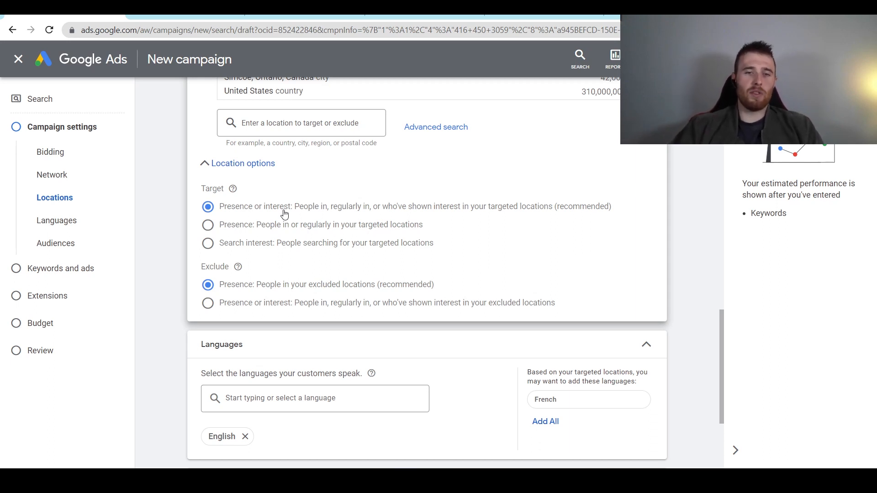
{"action": "left_click", "coordinate": [232, 227]}
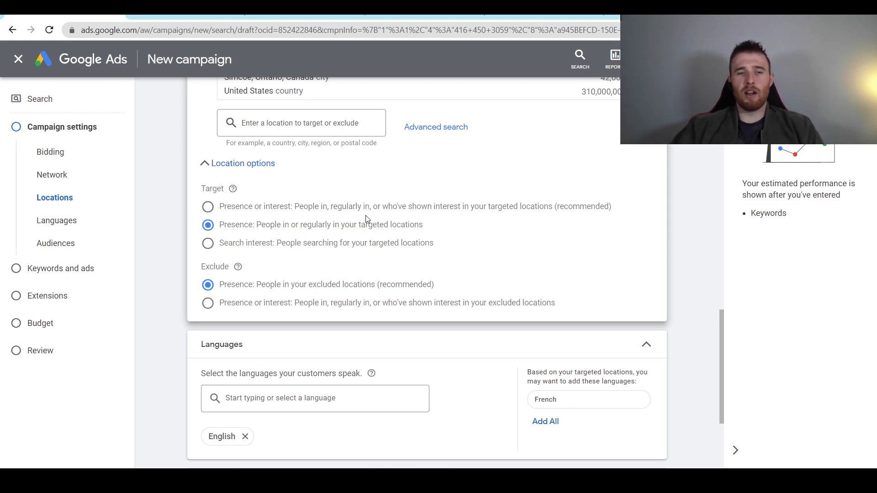
{"action": "scroll", "coordinate": [462, 265], "scroll_direction": "down", "scroll_amount": 1}
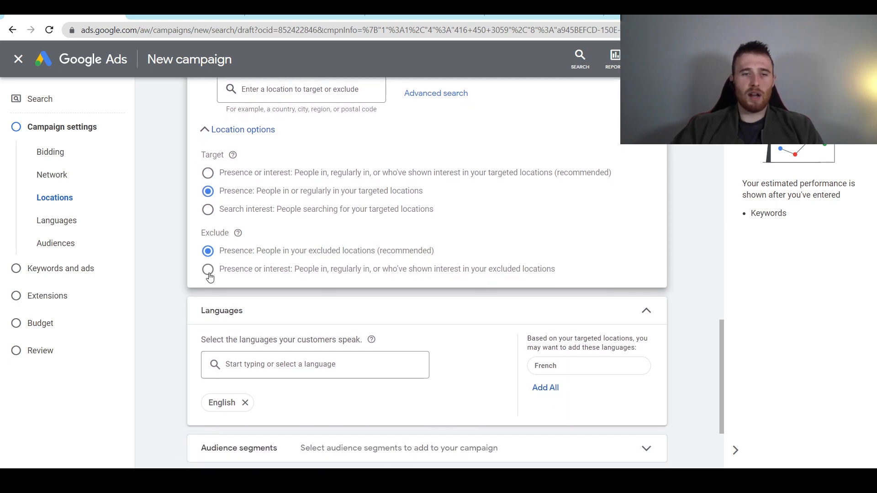
{"action": "left_click", "coordinate": [209, 273]}
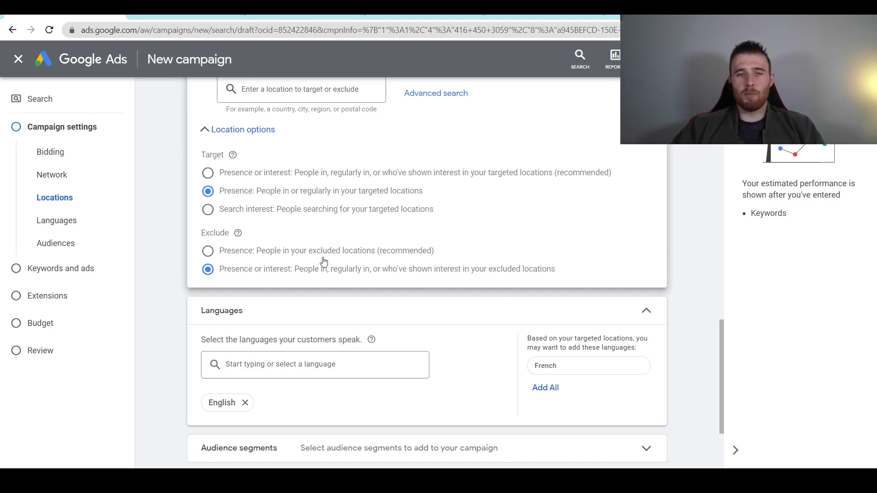
{"action": "scroll", "coordinate": [481, 269], "scroll_direction": "down", "scroll_amount": 2}
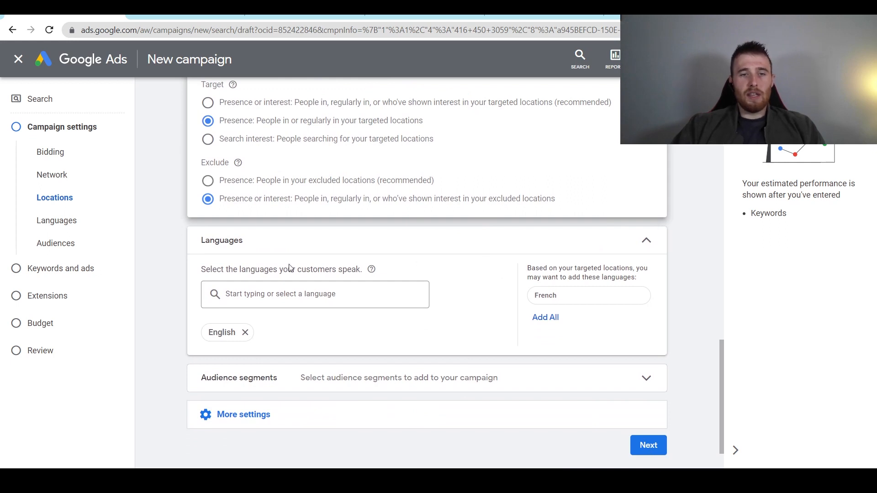
- Add and then remove Croatian so English stays the only campaign language
{"action": "scroll", "coordinate": [173, 226], "scroll_direction": "down", "scroll_amount": 2}
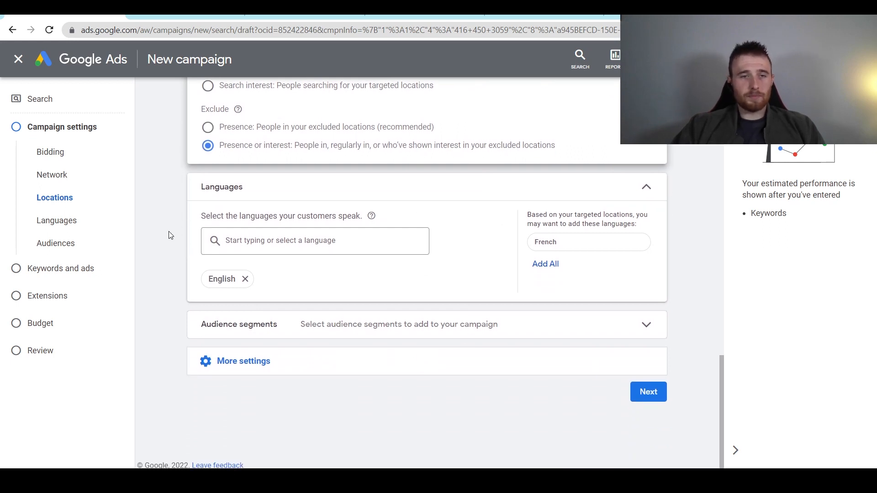
{"action": "left_click", "coordinate": [302, 241]}
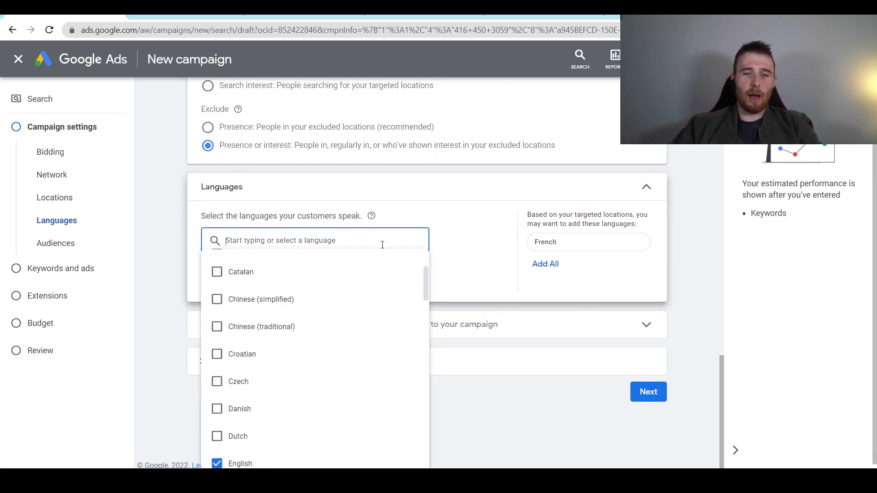
{"action": "left_click", "coordinate": [475, 255]}
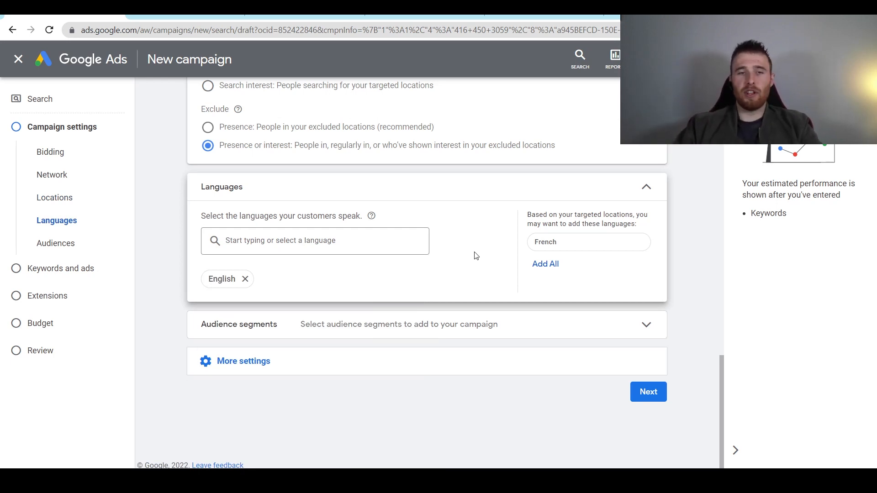
{"action": "left_click", "coordinate": [288, 241]}
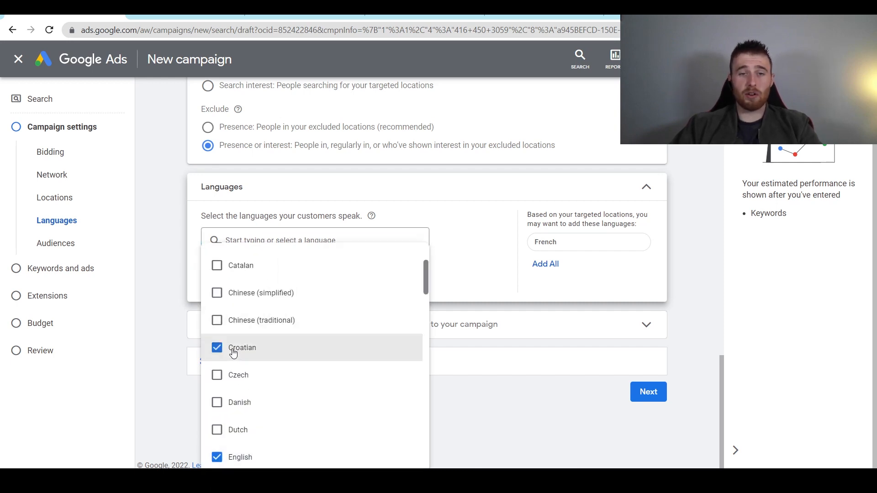
{"action": "left_click", "coordinate": [456, 272]}
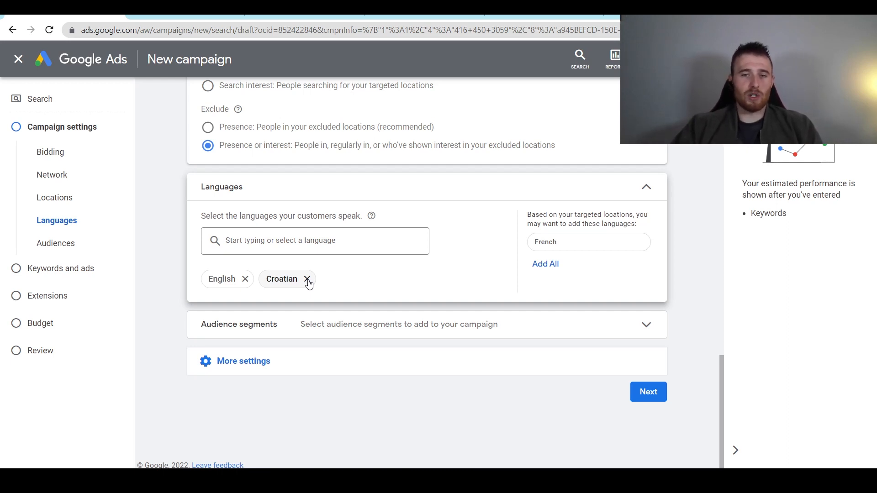
{"action": "left_click", "coordinate": [308, 280]}
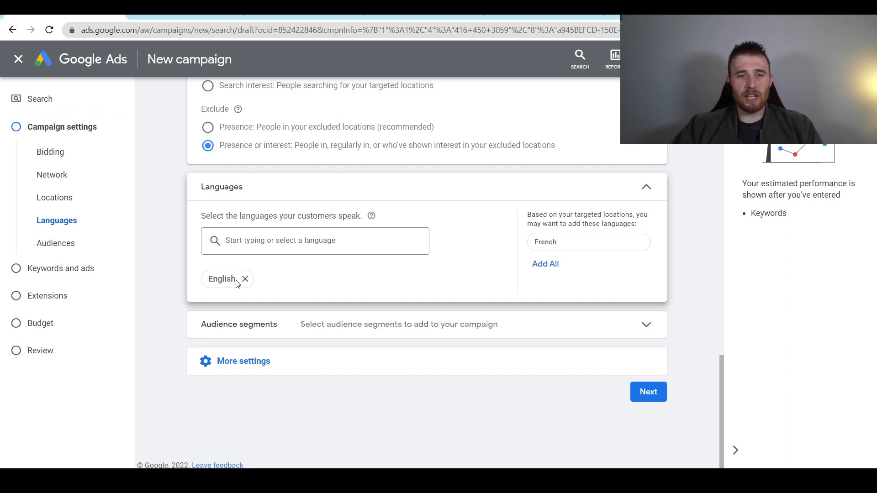
{"action": "left_click", "coordinate": [402, 332]}
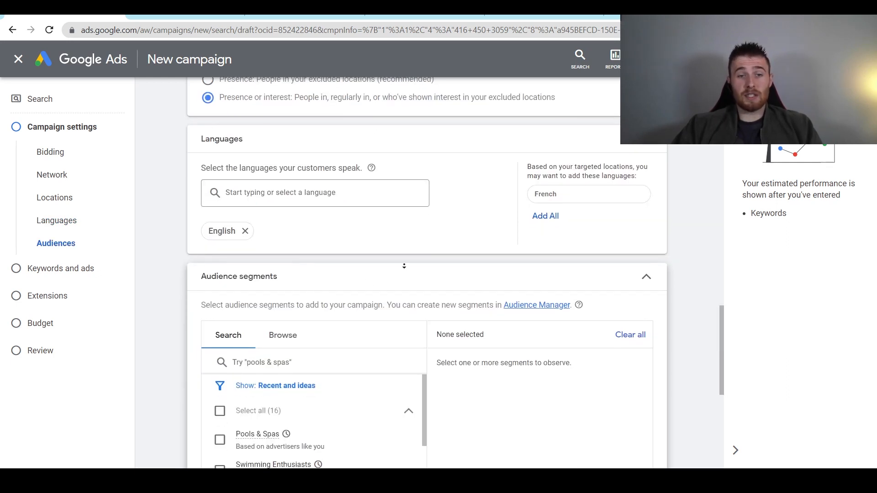
- Select the Pools & Spas, Swimming Enthusiasts, Home Improvement and Landscape Design audiences in Observation mode
{"action": "scroll", "coordinate": [405, 266], "scroll_direction": "down", "scroll_amount": 2}
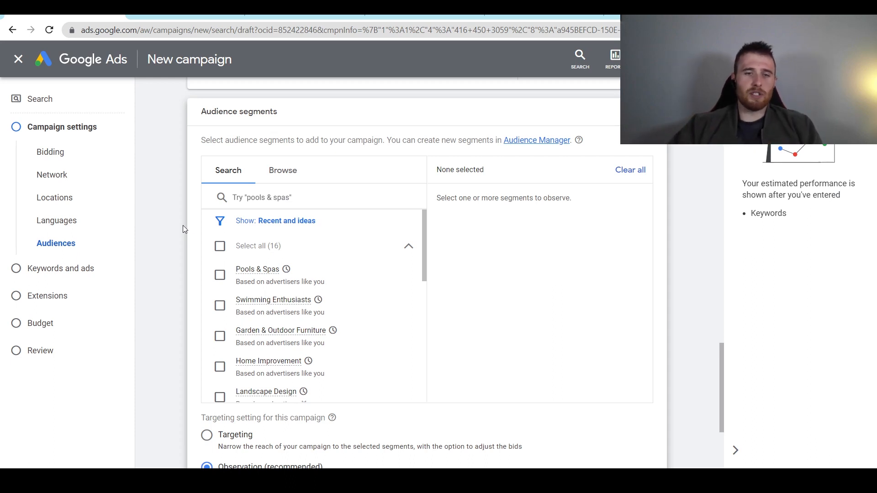
{"action": "left_click", "coordinate": [220, 276]}
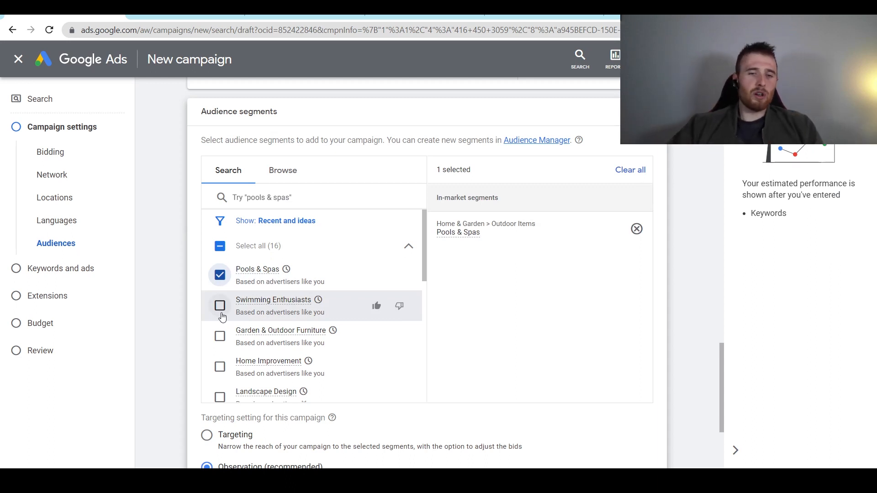
{"action": "left_click", "coordinate": [220, 305]}
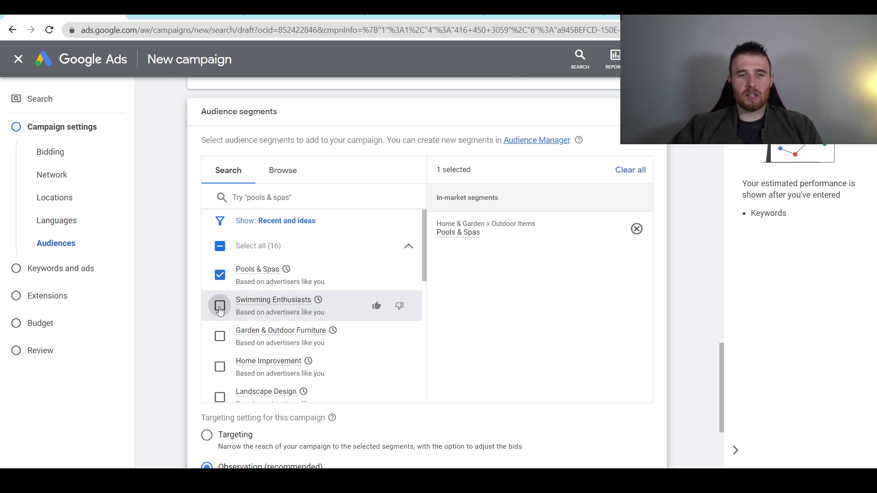
{"action": "left_click", "coordinate": [221, 367]}
{"action": "scroll", "coordinate": [225, 365], "scroll_direction": "down", "scroll_amount": 2}
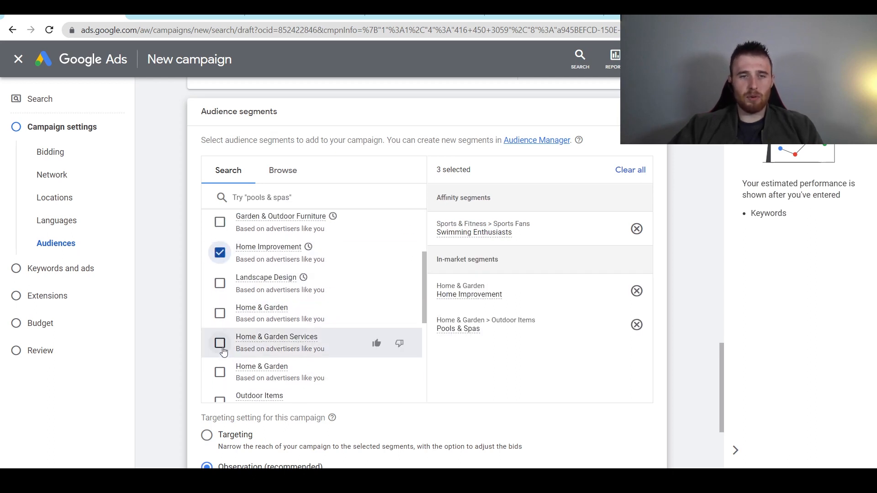
{"action": "left_click", "coordinate": [219, 283]}
{"action": "scroll", "coordinate": [242, 344], "scroll_direction": "down", "scroll_amount": 2}
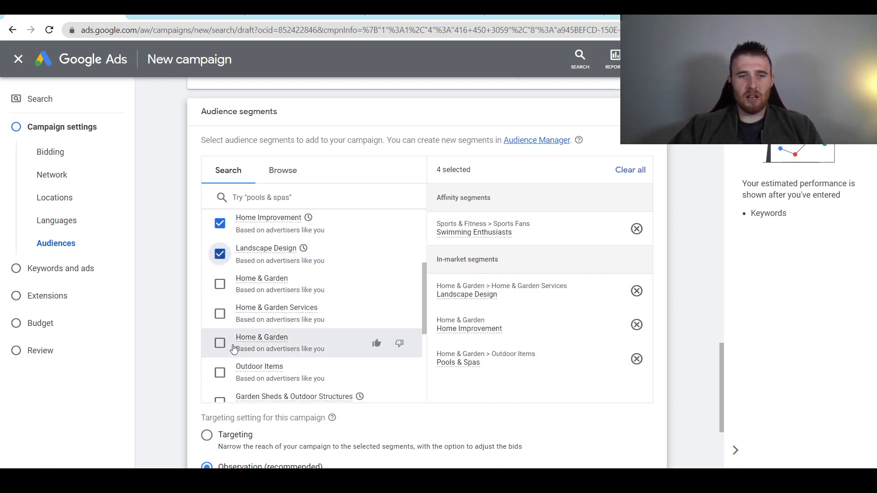
{"action": "scroll", "coordinate": [221, 331], "scroll_direction": "down", "scroll_amount": 2}
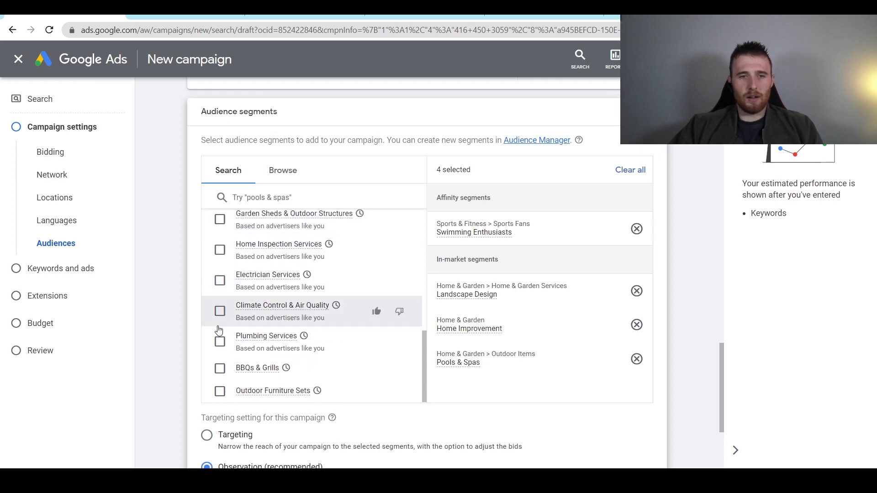
{"action": "scroll", "coordinate": [217, 334], "scroll_direction": "down", "scroll_amount": 3}
{"action": "scroll", "coordinate": [217, 327], "scroll_direction": "up", "scroll_amount": 3}
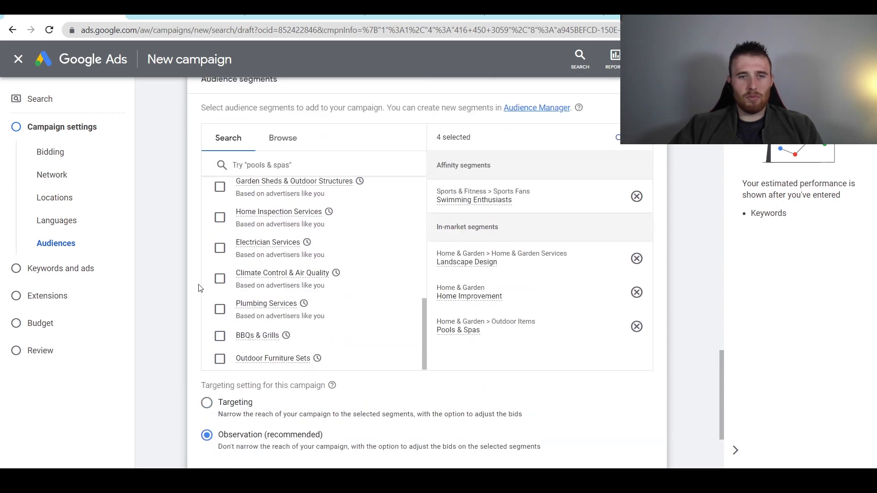
{"action": "scroll", "coordinate": [227, 297], "scroll_direction": "up", "scroll_amount": 5}
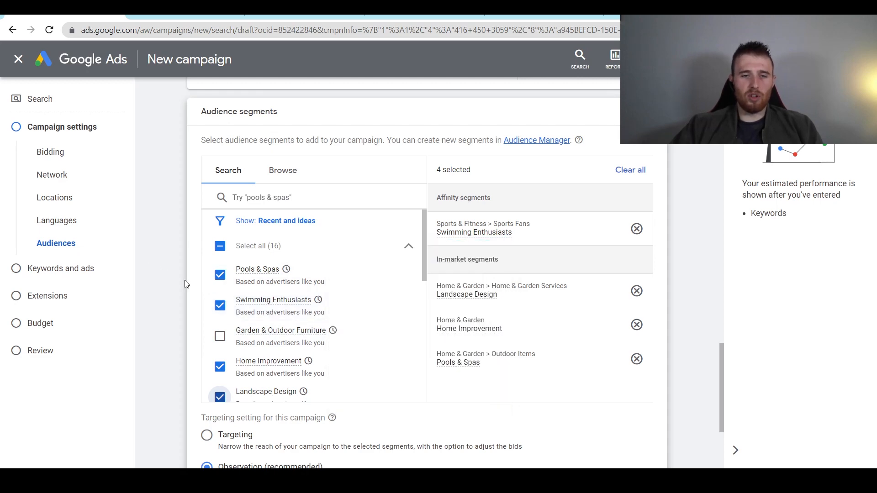
{"action": "scroll", "coordinate": [185, 281], "scroll_direction": "down", "scroll_amount": 3}
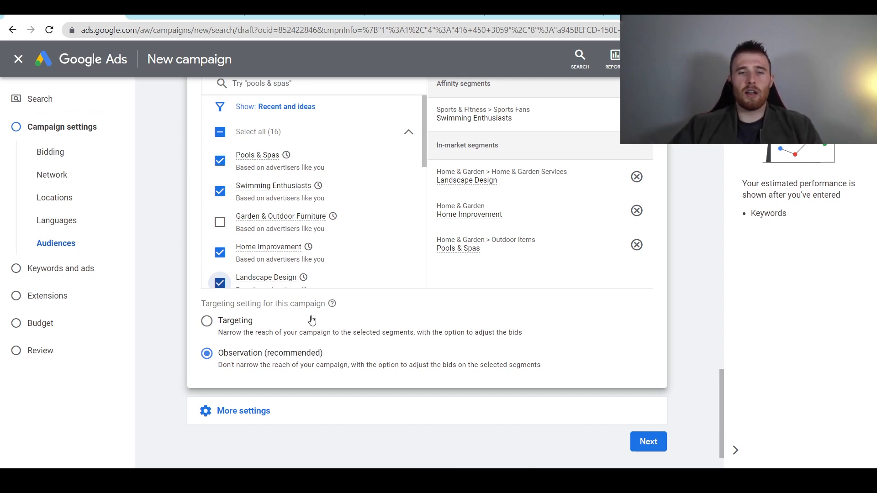
- Under More settings, keep Optimize ad rotation and show the Jul 5, 2022 start with no end date
{"action": "scroll", "coordinate": [248, 366], "scroll_direction": "down", "scroll_amount": 1}
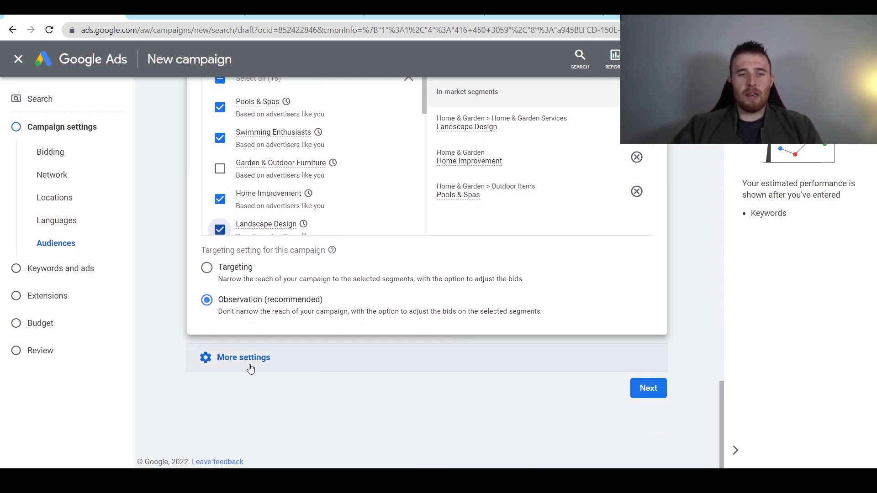
{"action": "left_click", "coordinate": [219, 357]}
{"action": "scroll", "coordinate": [389, 324], "scroll_direction": "down", "scroll_amount": 3}
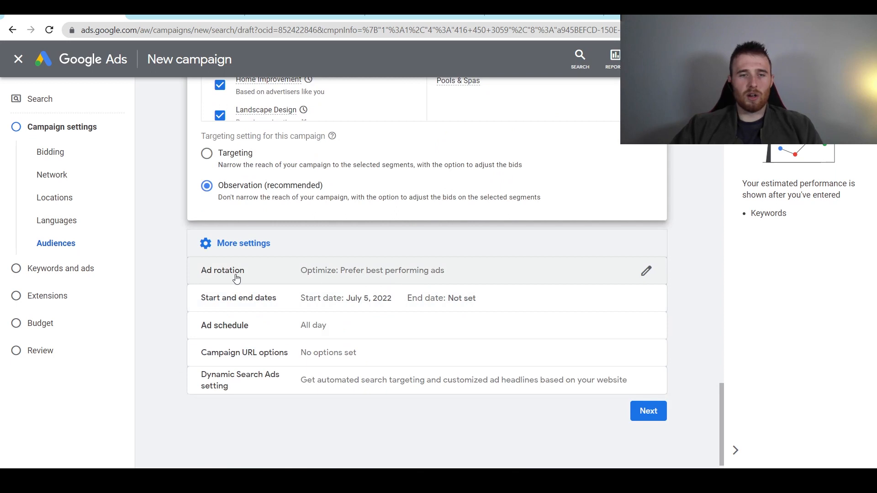
{"action": "left_click", "coordinate": [258, 280]}
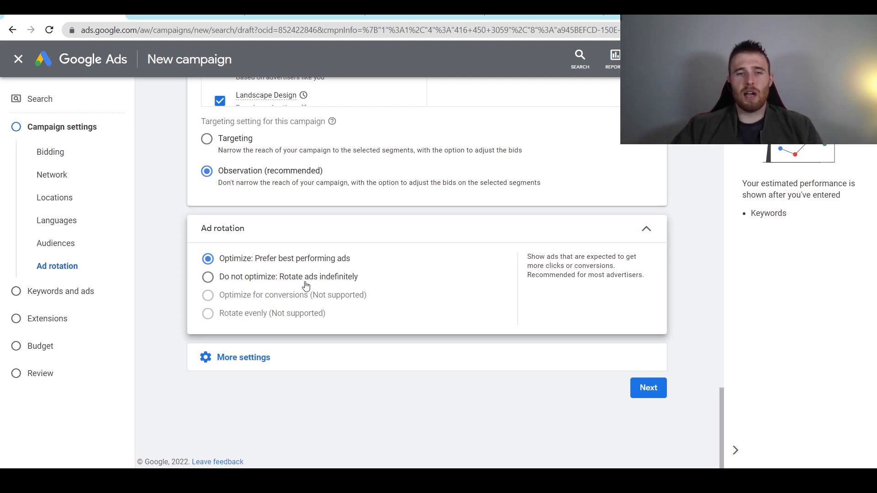
{"action": "left_click", "coordinate": [228, 359]}
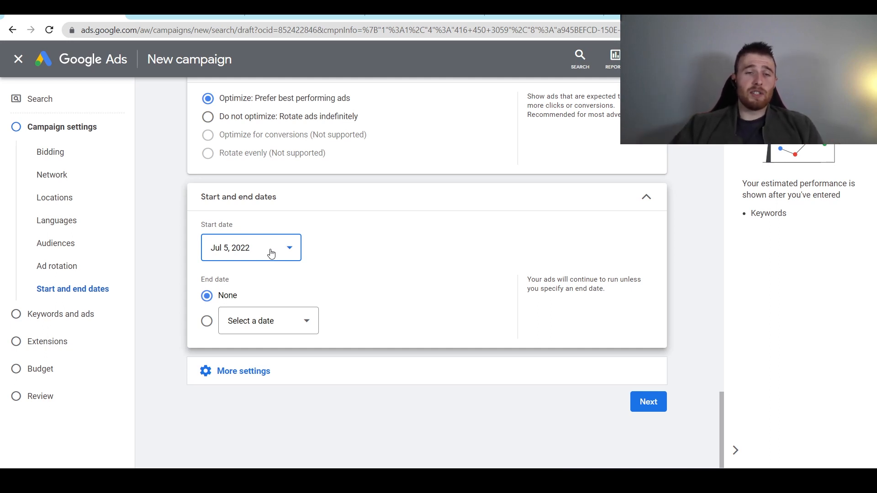
- Briefly try an end date of Jul 9, 2022, then revert to None and expand More settings
{"action": "left_click", "coordinate": [207, 321]}
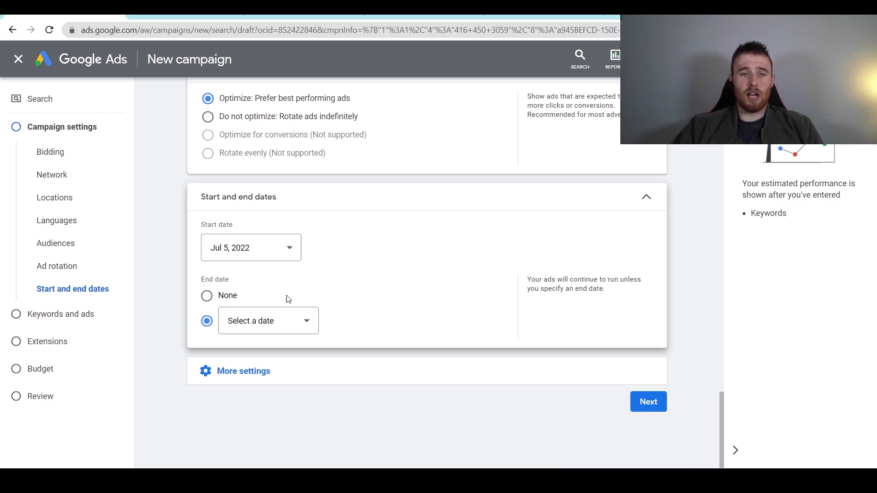
{"action": "left_click", "coordinate": [286, 321]}
{"action": "left_click", "coordinate": [352, 225]}
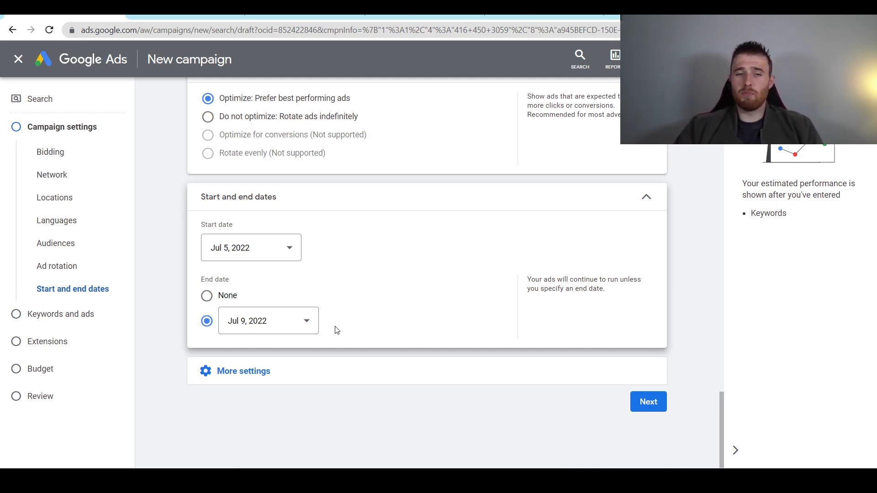
{"action": "left_click", "coordinate": [207, 296]}
{"action": "scroll", "coordinate": [437, 315], "scroll_direction": "down", "scroll_amount": 1}
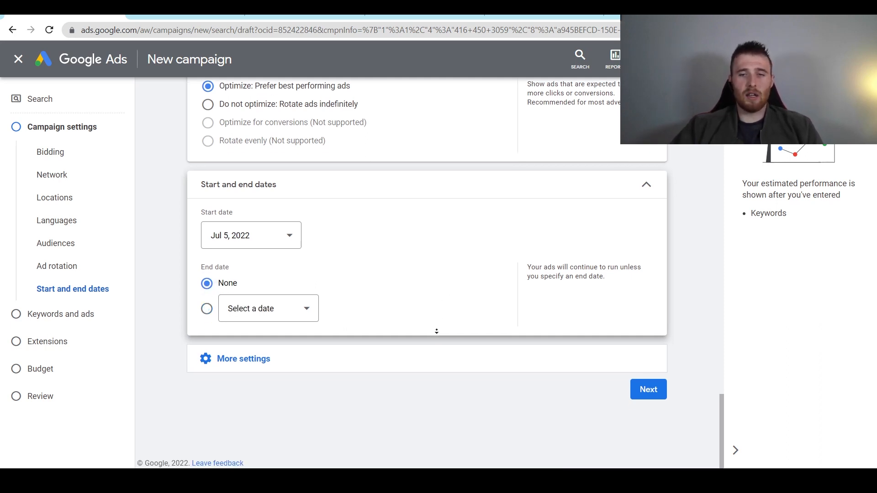
{"action": "left_click", "coordinate": [226, 359]}
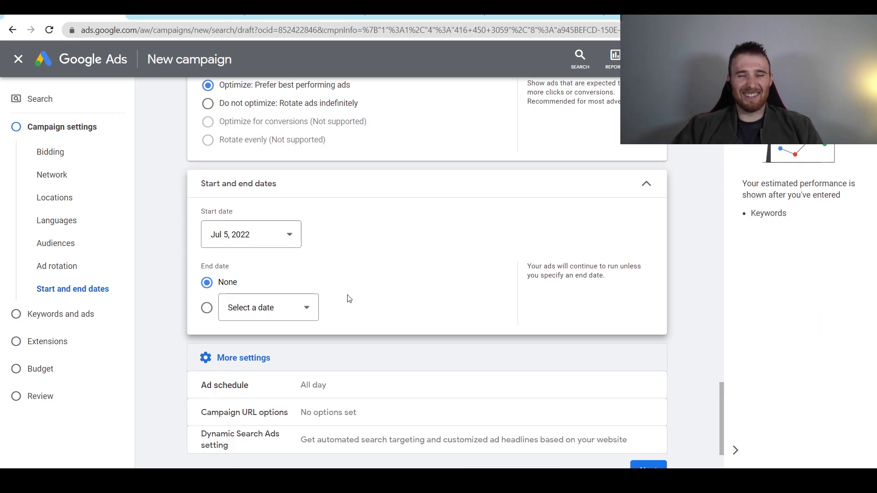
{"action": "scroll", "coordinate": [352, 301], "scroll_direction": "down", "scroll_amount": 2}
- Limit the ad schedule to Mondays - Fridays
{"action": "left_click", "coordinate": [344, 306]}
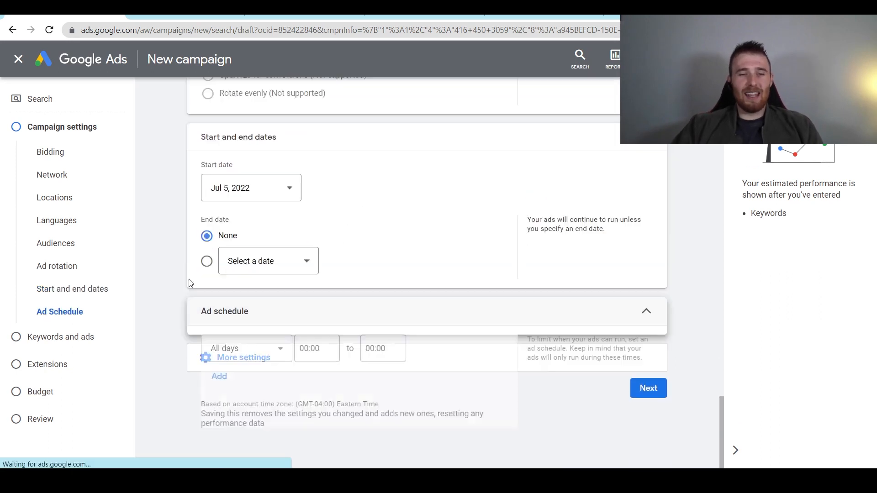
{"action": "scroll", "coordinate": [169, 241], "scroll_direction": "down", "scroll_amount": 2}
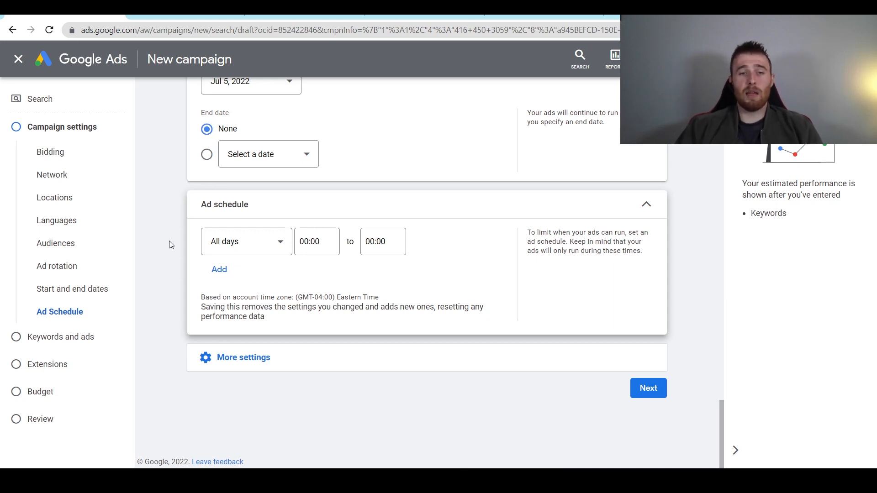
{"action": "left_click", "coordinate": [238, 242]}
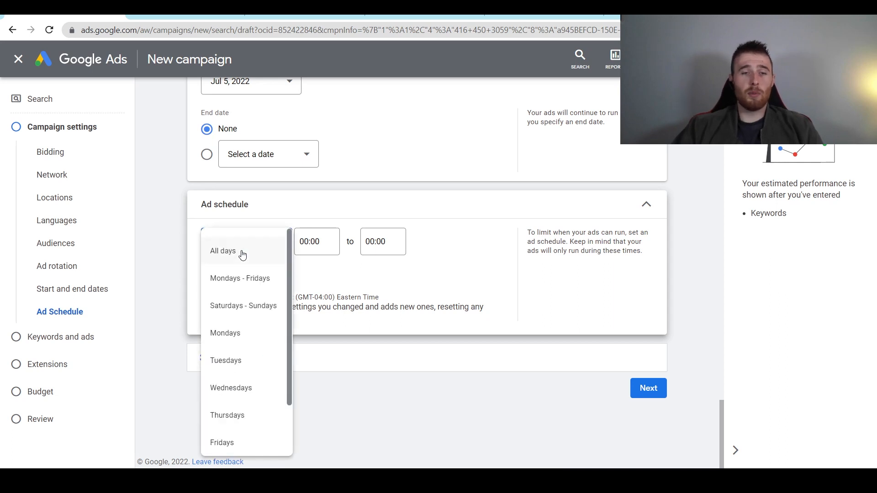
{"action": "left_click", "coordinate": [267, 277]}
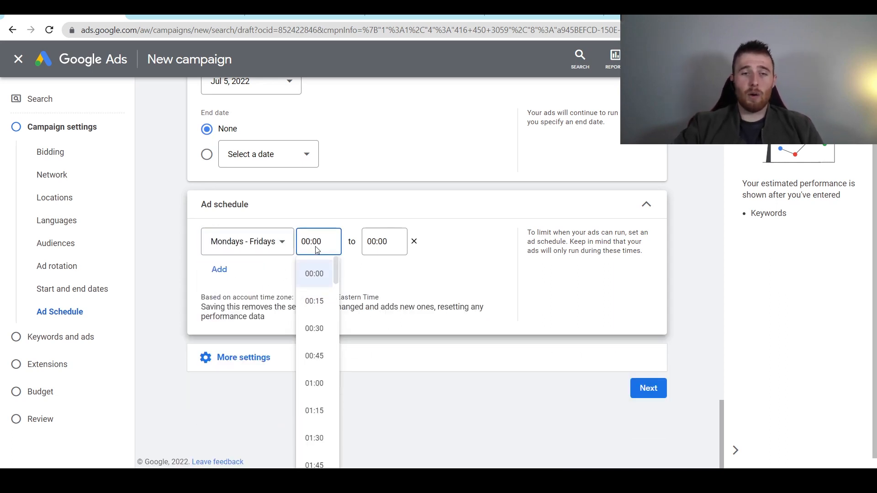
{"action": "scroll", "coordinate": [320, 351], "scroll_direction": "down", "scroll_amount": 8}
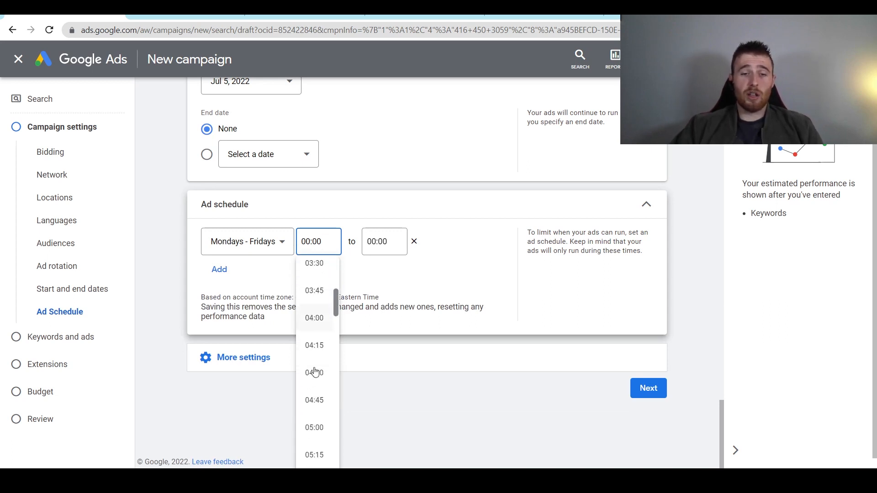
{"action": "scroll", "coordinate": [315, 373], "scroll_direction": "down", "scroll_amount": 9}
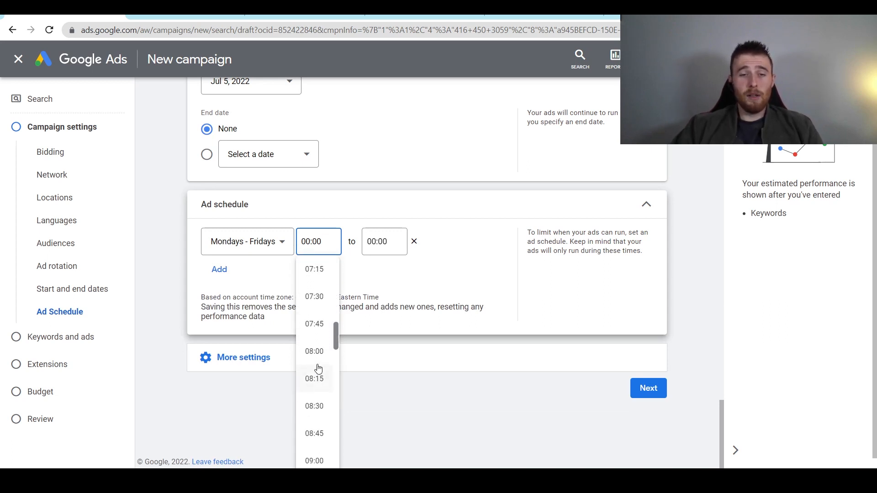
- Set the scheduled hours from 08:00 to 17:00, then expand More settings
{"action": "left_click", "coordinate": [324, 353]}
{"action": "left_click", "coordinate": [384, 241]}
{"action": "scroll", "coordinate": [376, 343], "scroll_direction": "down", "scroll_amount": 12}
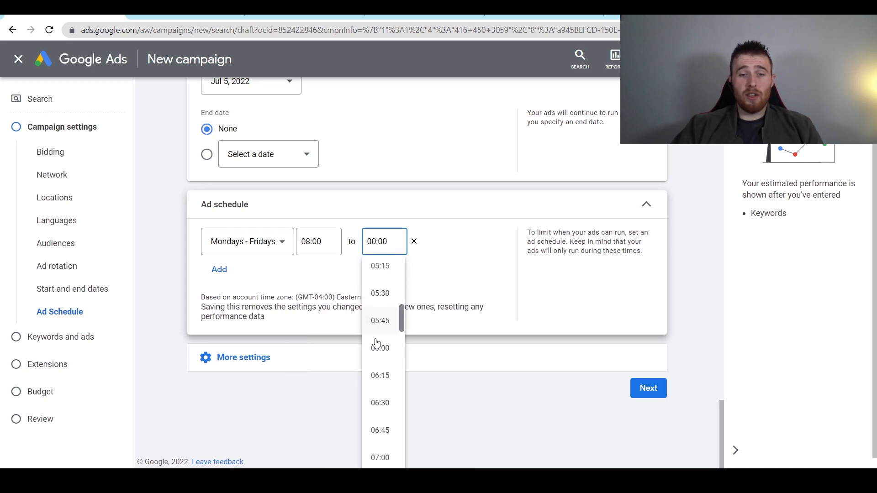
{"action": "scroll", "coordinate": [376, 342], "scroll_direction": "down", "scroll_amount": 20}
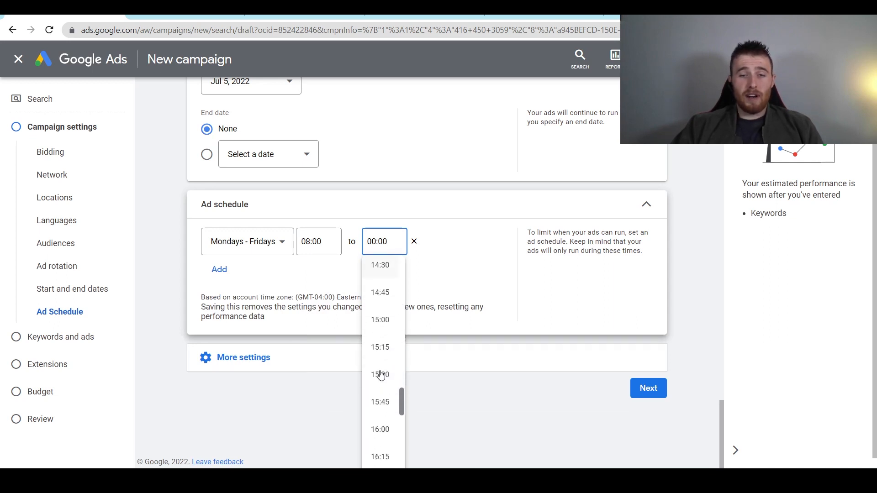
{"action": "scroll", "coordinate": [381, 406], "scroll_direction": "down", "scroll_amount": 2}
{"action": "left_click", "coordinate": [382, 429]}
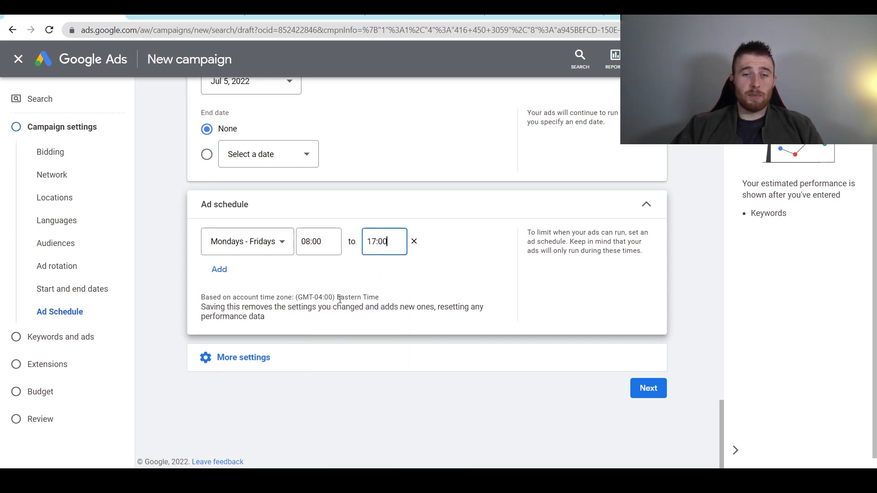
{"action": "left_click", "coordinate": [366, 271]}
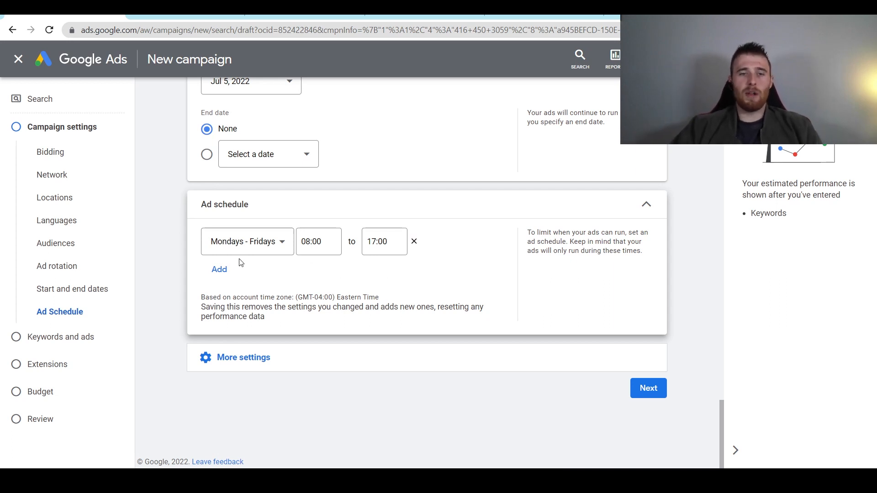
{"action": "left_click", "coordinate": [270, 359]}
{"action": "scroll", "coordinate": [332, 333], "scroll_direction": "down", "scroll_amount": 2}
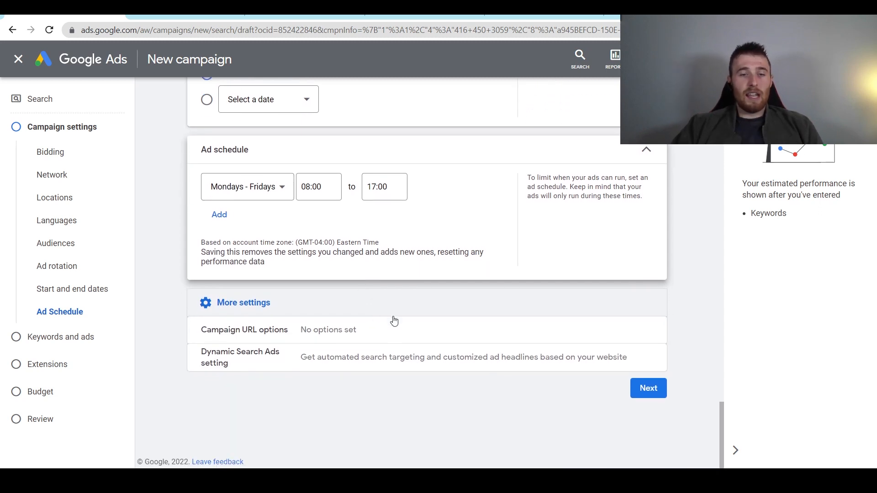
- Leave Campaign URL options empty, reopen More settings, and continue to Keywords and ads
{"action": "left_click", "coordinate": [307, 339]}
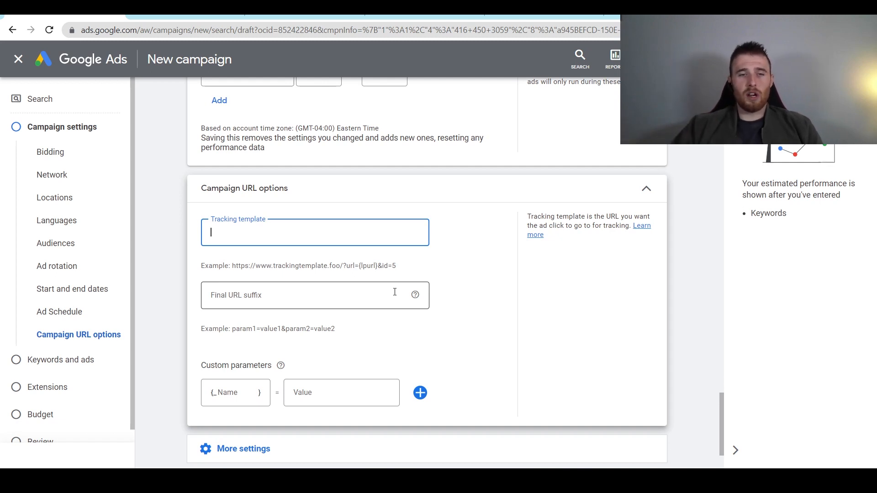
{"action": "scroll", "coordinate": [398, 293], "scroll_direction": "down", "scroll_amount": 2}
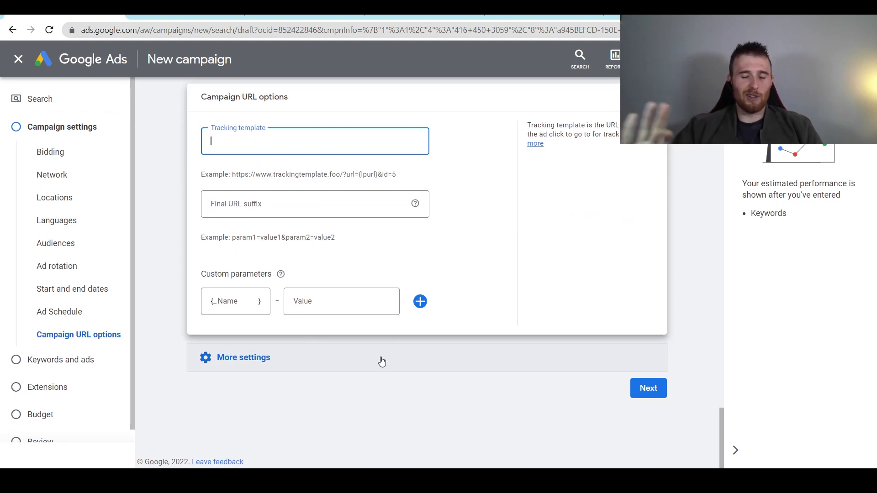
{"action": "left_click", "coordinate": [646, 97]}
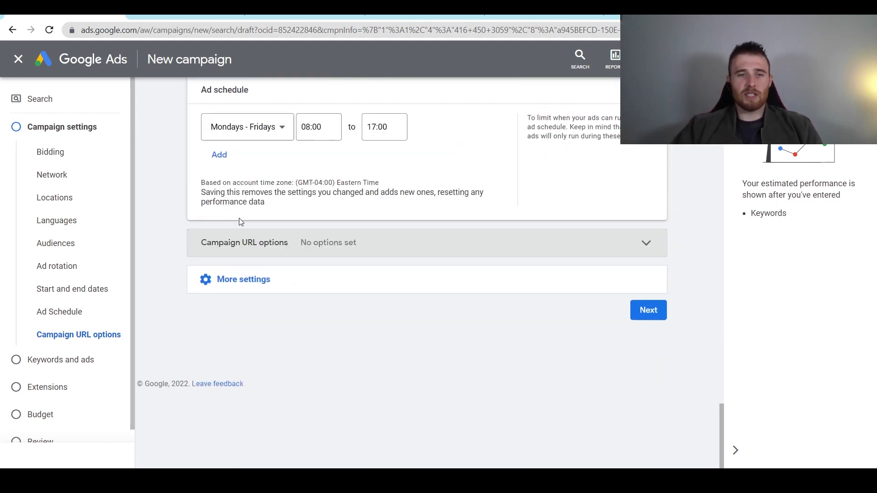
{"action": "left_click", "coordinate": [289, 280]}
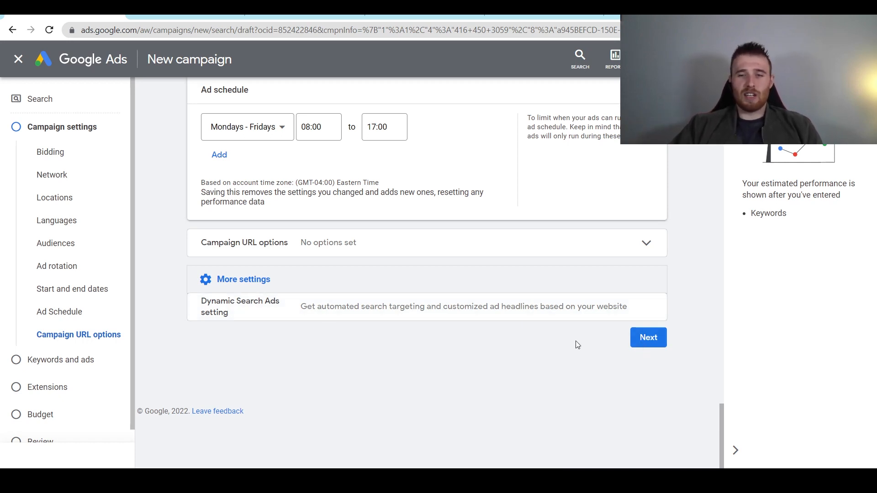
{"action": "left_click", "coordinate": [634, 336]}
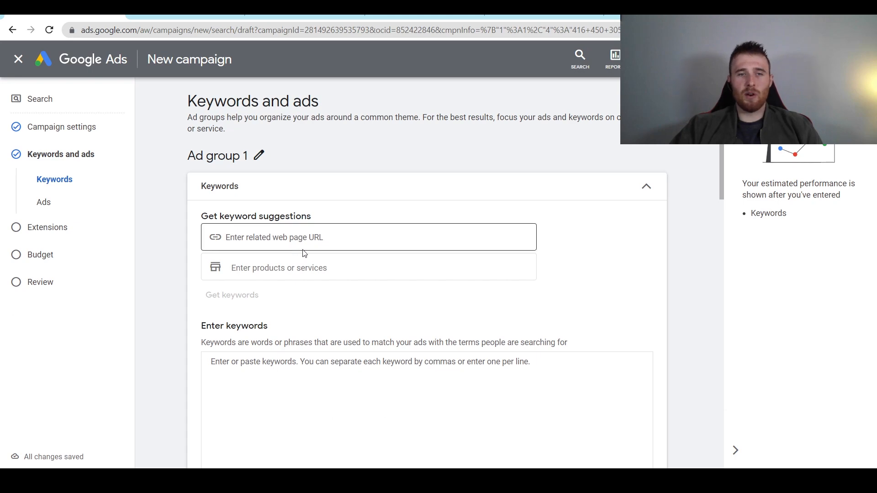
- Rename Ad group 1 to 'Fiberglass Pool Installation'
{"action": "scroll", "coordinate": [337, 253], "scroll_direction": "down", "scroll_amount": 2}
{"action": "scroll", "coordinate": [233, 207], "scroll_direction": "up", "scroll_amount": 2}
{"action": "left_click", "coordinate": [260, 156]}
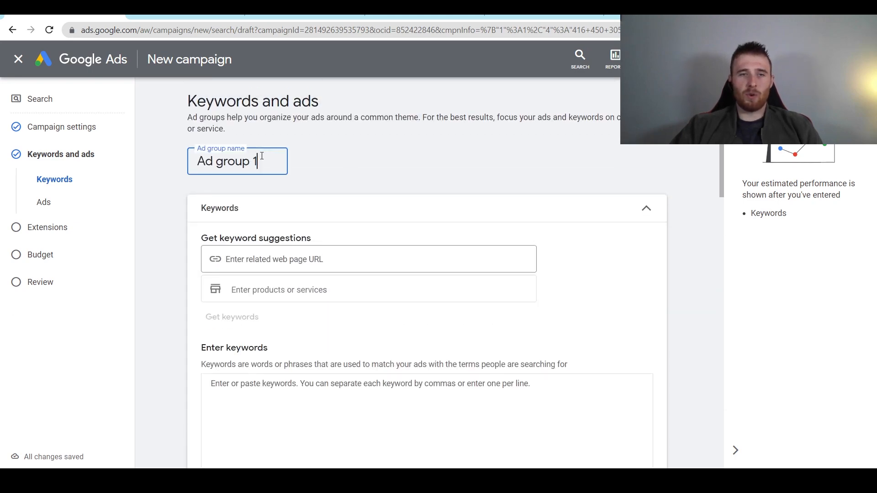
{"action": "left_click_drag", "start_coordinate": [256, 168], "coordinate": [181, 159]}
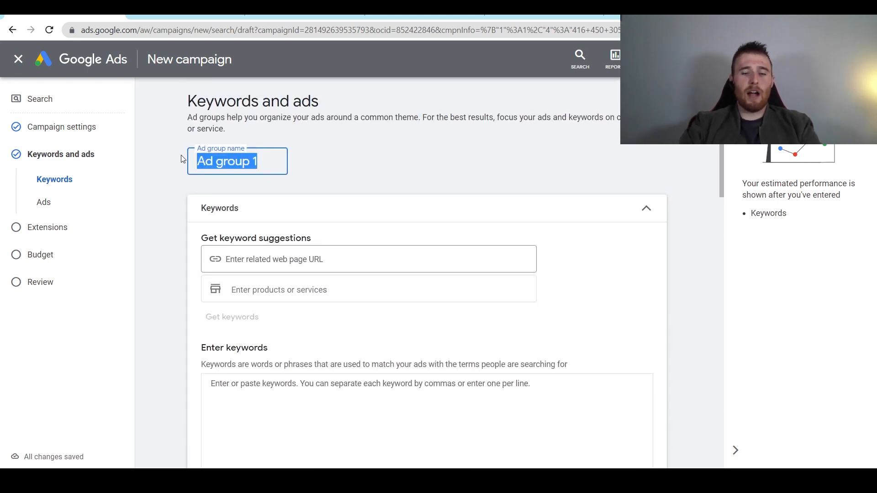
{"action": "type", "text": "Fibergla"}
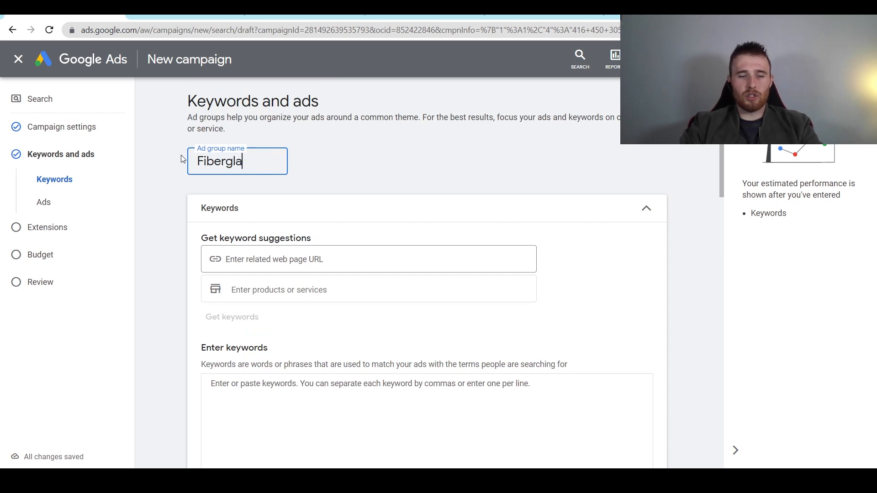
{"action": "type", "text": "ss Po"}
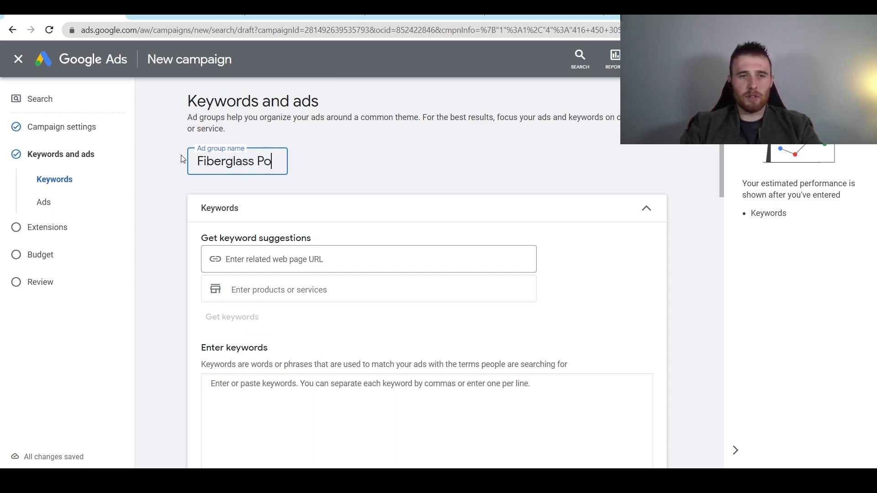
{"action": "type", "text": "ol Installation"}
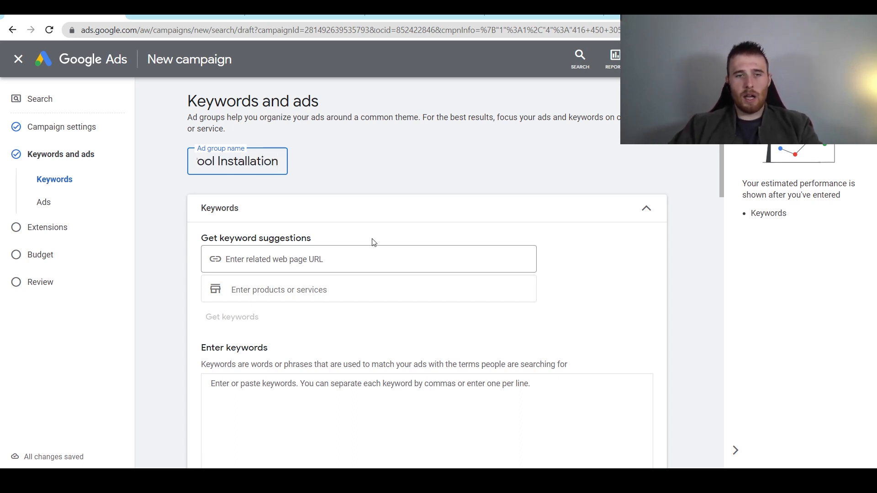
- Enter fiberglass pool as the product or service and fetch keyword suggestions
{"action": "left_click", "coordinate": [374, 291]}
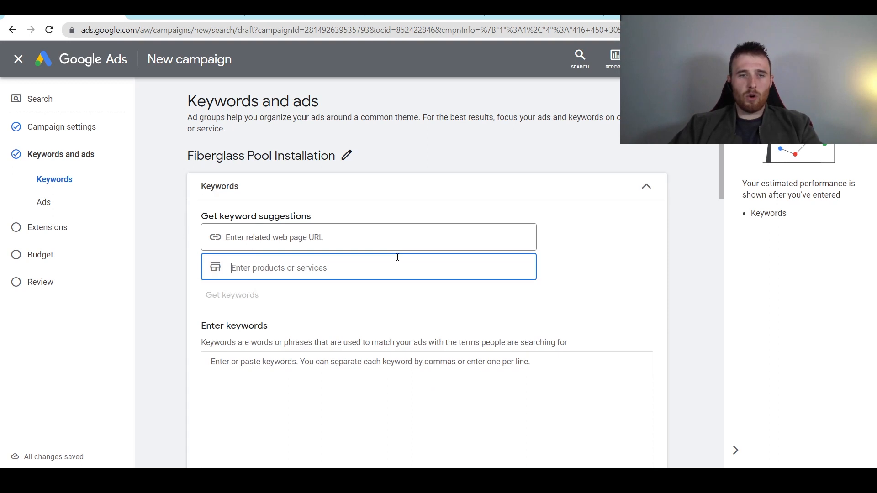
{"action": "type", "text": "fiberg"}
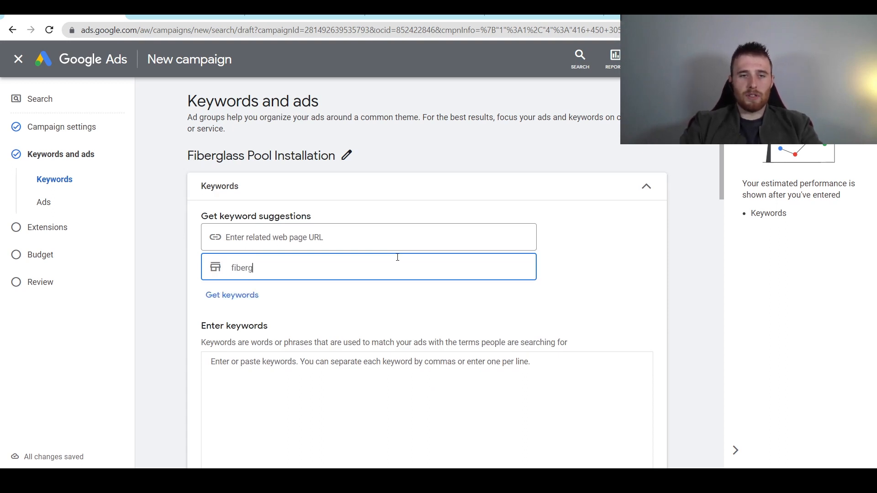
{"action": "type", "text": "lass pool installation"}
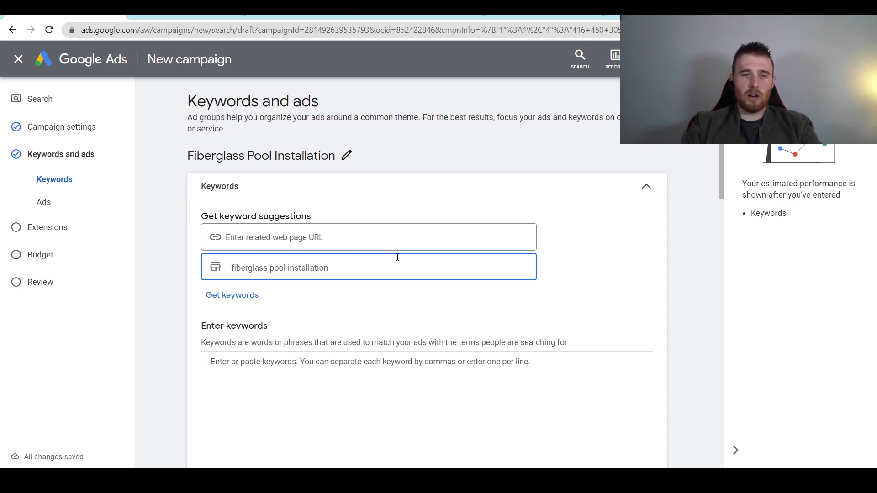
{"action": "left_click", "coordinate": [241, 295]}
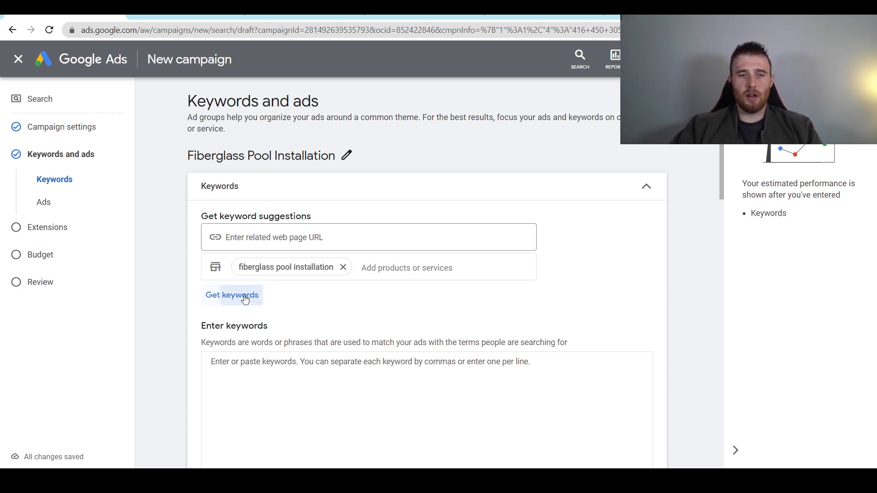
{"action": "scroll", "coordinate": [288, 213], "scroll_direction": "down", "scroll_amount": 5}
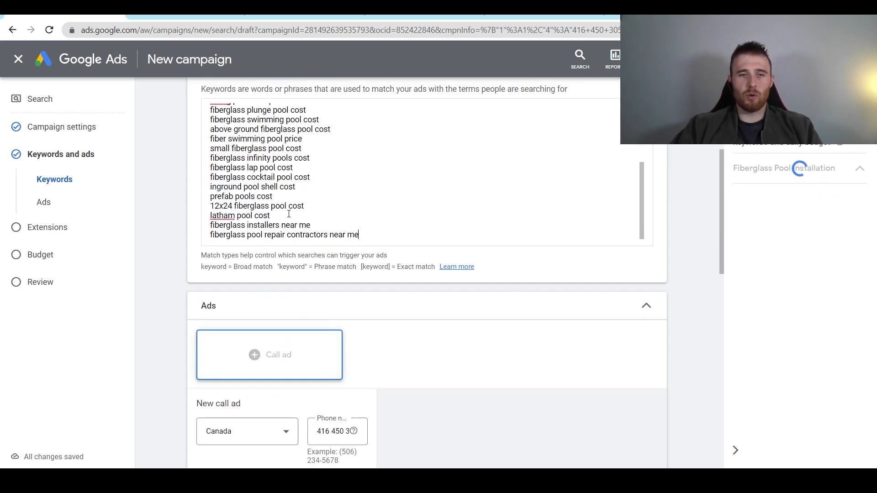
{"action": "scroll", "coordinate": [399, 244], "scroll_direction": "up", "scroll_amount": 2}
{"action": "scroll", "coordinate": [400, 244], "scroll_direction": "up", "scroll_amount": 1}
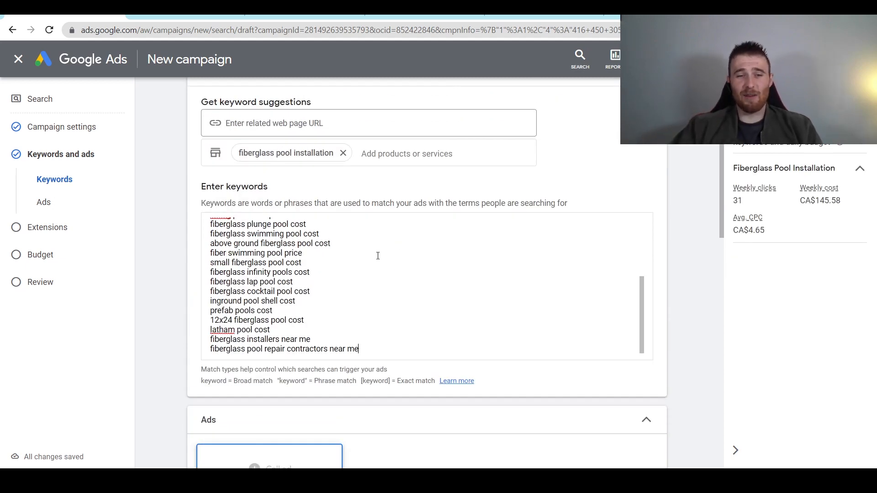
{"action": "scroll", "coordinate": [298, 265], "scroll_direction": "up", "scroll_amount": 3}
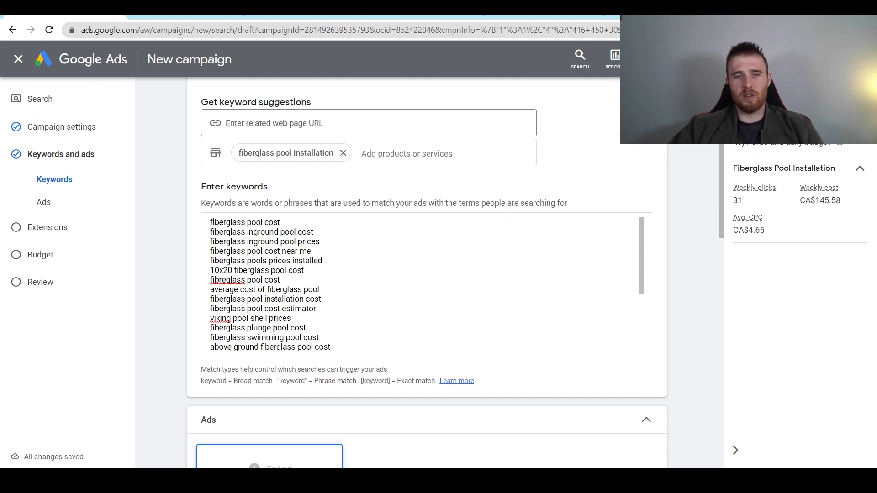
- Delete the fiberglass pool cost, inground pool cost and inground pool prices keywords
{"action": "triple_click", "coordinate": [245, 222]}
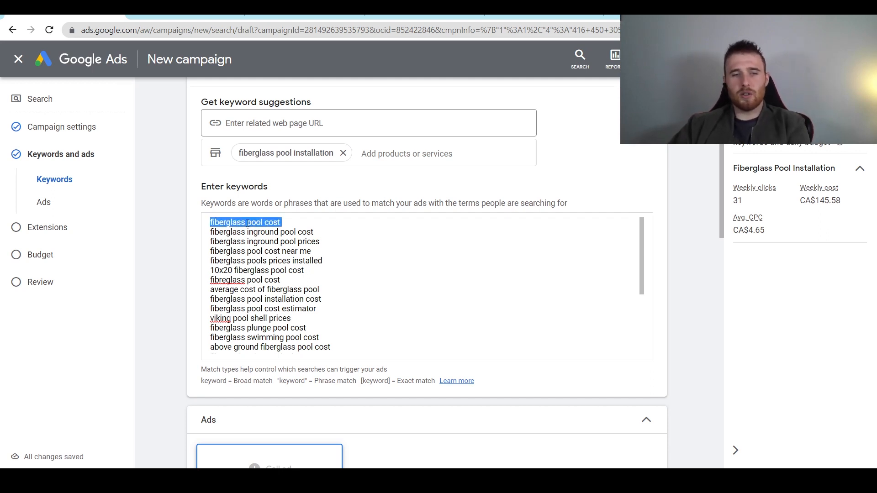
{"action": "key", "text": "BackSpace"}
{"action": "triple_click", "coordinate": [287, 224]}
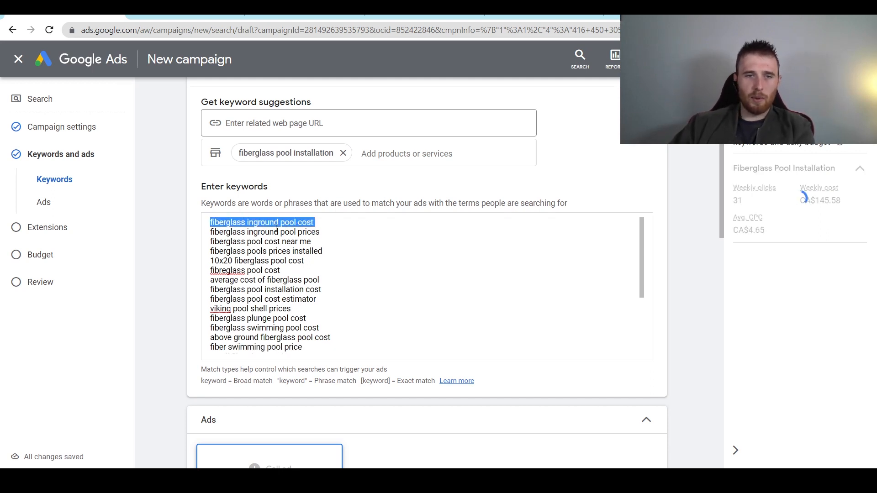
{"action": "key", "text": "BackSpace"}
{"action": "triple_click", "coordinate": [279, 223]}
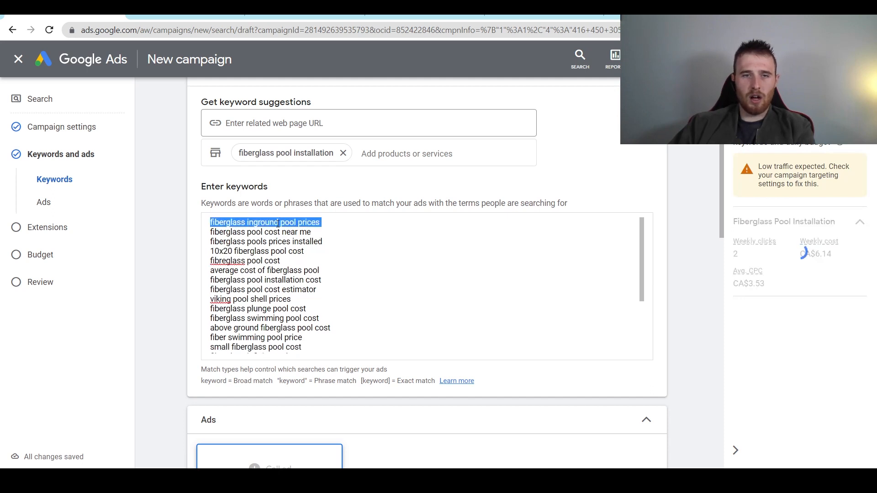
{"action": "key", "text": "BackSpace"}
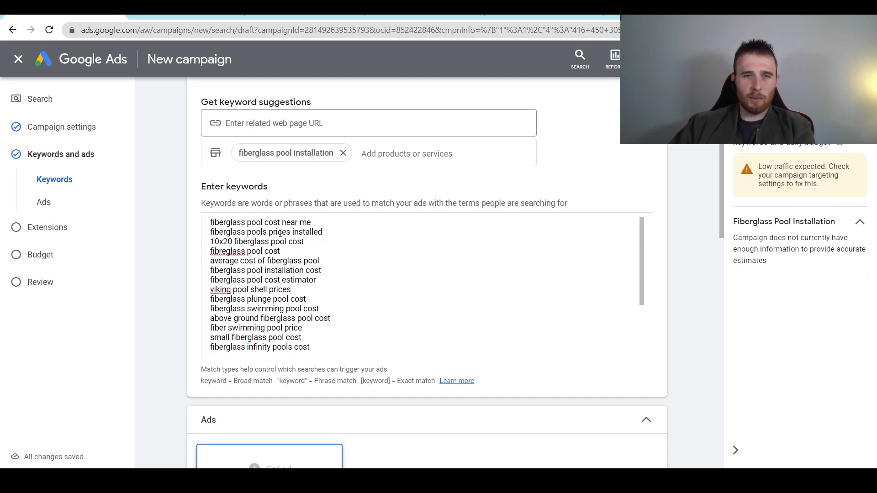
- Edit the next keyword, dropping 'prices' and rewording 'installed' to 'installation'
{"action": "double_click", "coordinate": [279, 232]}
{"action": "key", "text": "BackSpace"}
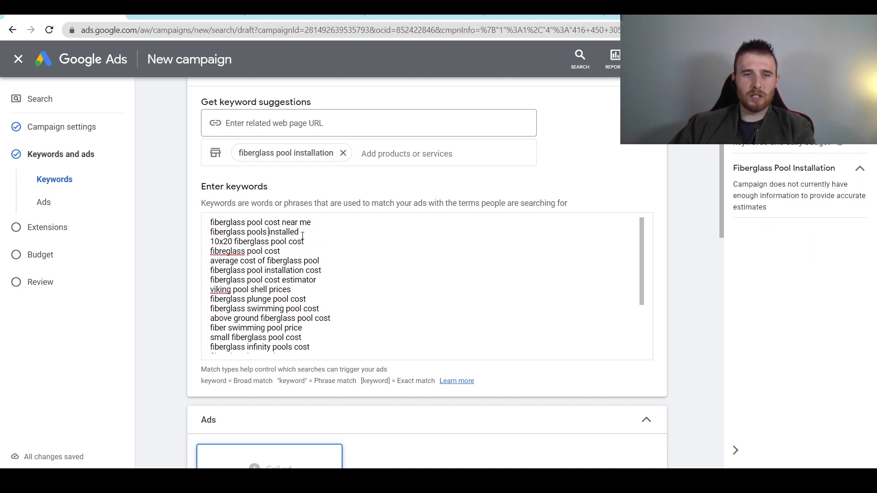
{"action": "key", "text": "BackSpace"}
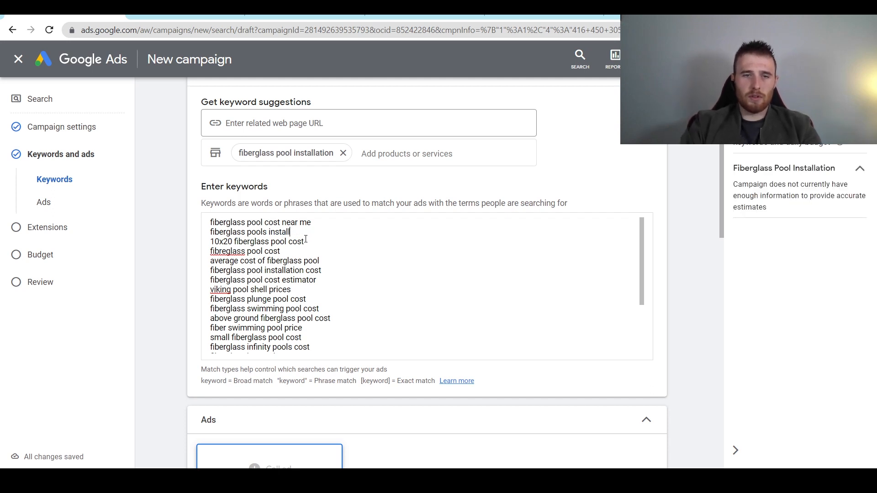
{"action": "type", "text": "RION"}
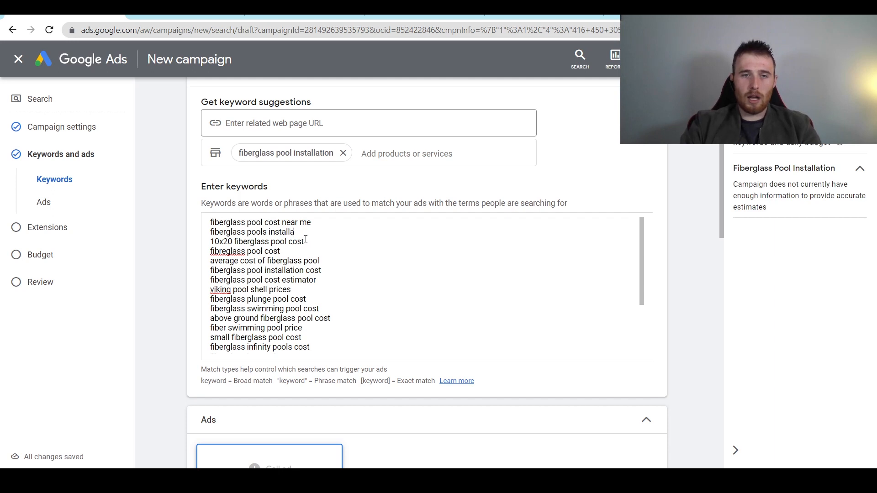
{"action": "type", "text": "tion"}
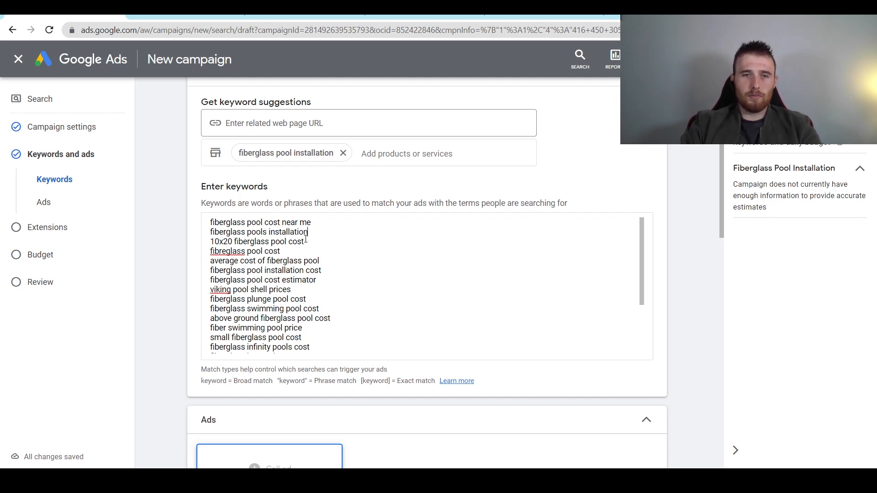
- Delete the 10x20, fibreglass, average cost, installation cost and cost estimator keywords
{"action": "triple_click", "coordinate": [243, 245]}
{"action": "key", "text": "BackSpace"}
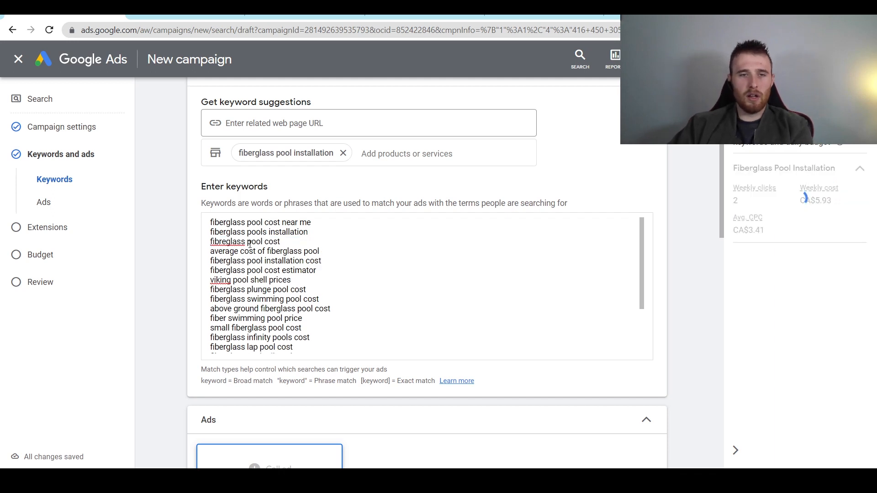
{"action": "triple_click", "coordinate": [250, 242]}
{"action": "key", "text": "BackSpace"}
{"action": "triple_click", "coordinate": [256, 242]}
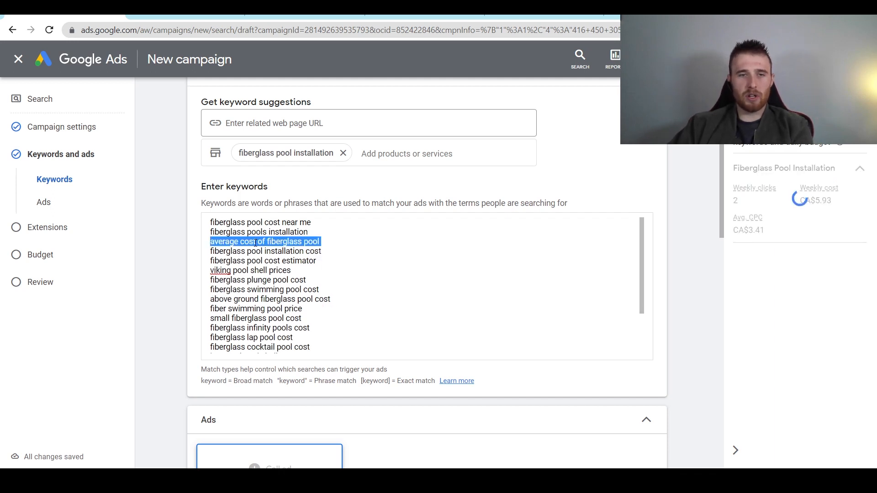
{"action": "key", "text": "BackSpace"}
{"action": "triple_click", "coordinate": [256, 242]}
{"action": "key", "text": "BackSpace"}
{"action": "triple_click", "coordinate": [255, 243]}
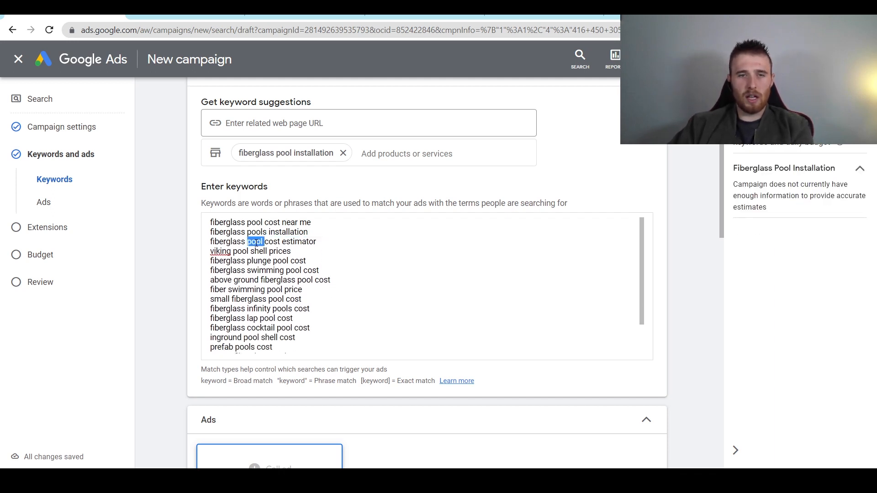
{"action": "key", "text": "BackSpace"}
{"action": "key", "text": "ctrl+z"}
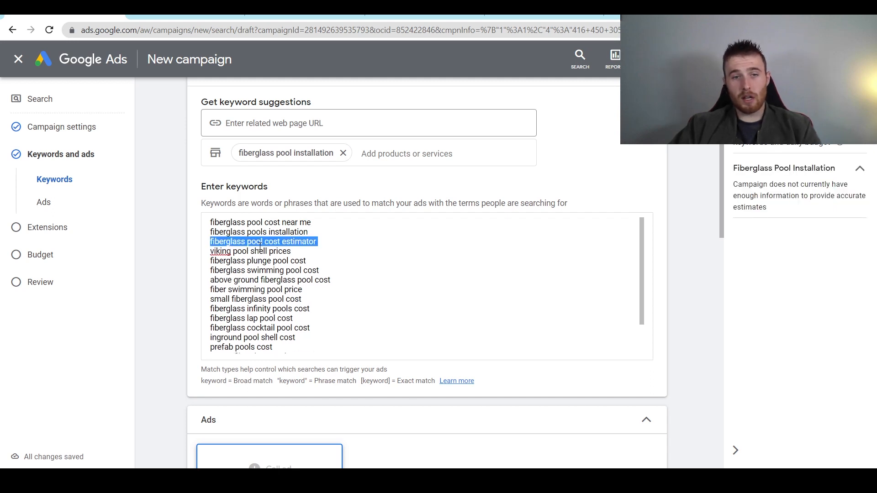
{"action": "triple_click", "coordinate": [283, 243]}
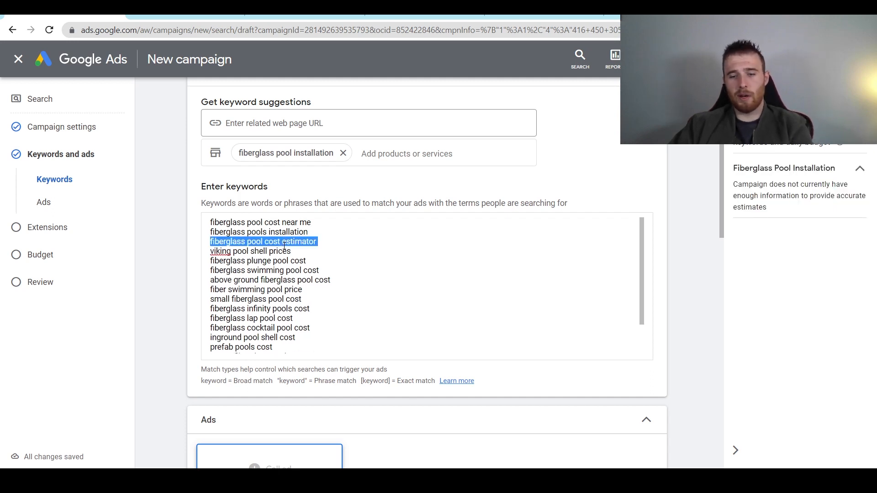
{"action": "key", "text": "BackSpace"}
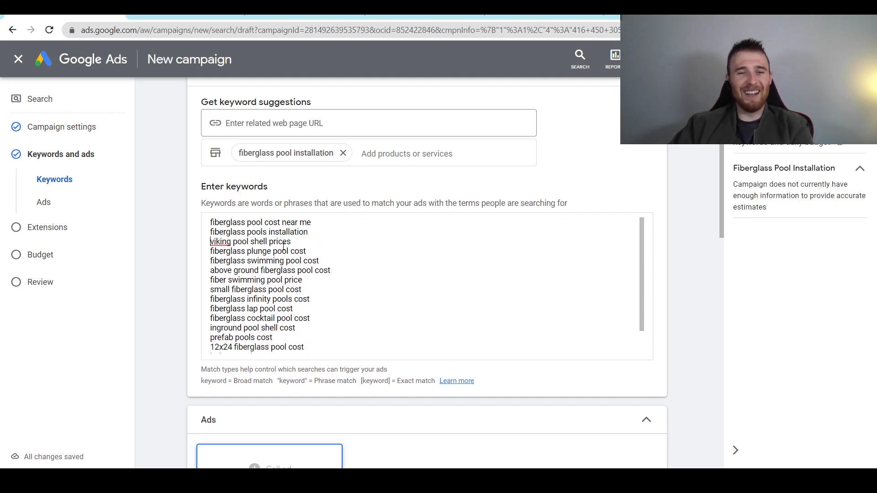
- Delete the viking shell and plunge pool keywords, then a ten-keyword block through 12x24 fiberglass pool cost
{"action": "triple_click", "coordinate": [247, 242]}
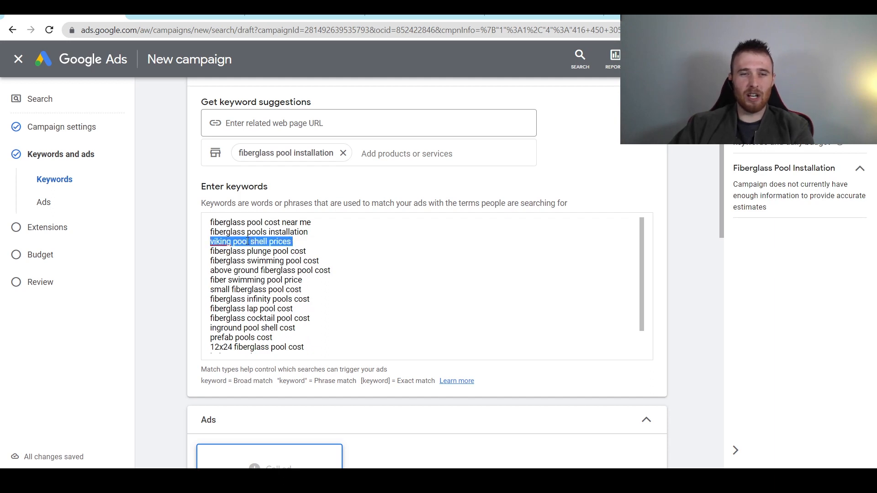
{"action": "key", "text": "BackSpace"}
{"action": "triple_click", "coordinate": [272, 243]}
{"action": "key", "text": "BackSpace"}
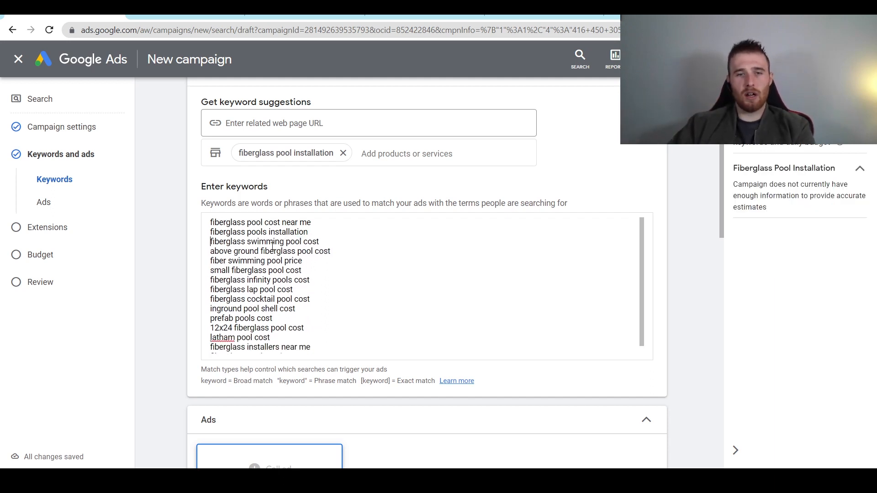
{"action": "double_click", "coordinate": [276, 243]}
{"action": "triple_click", "coordinate": [276, 245]}
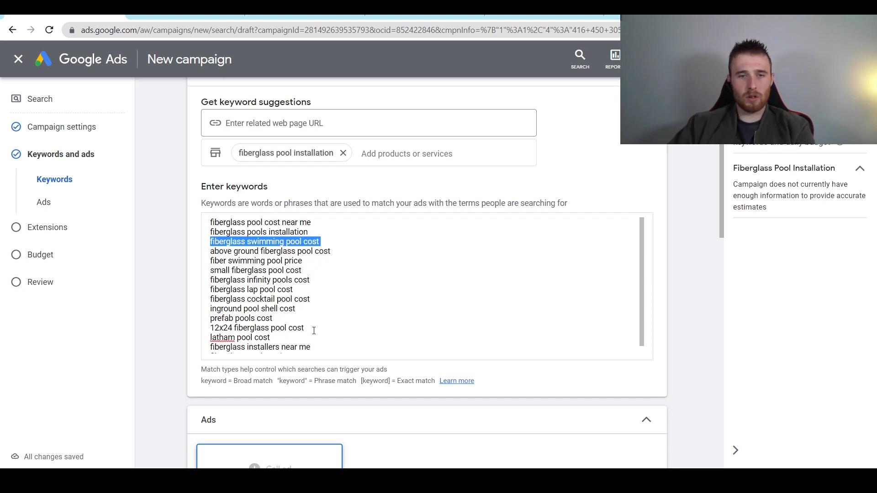
{"action": "left_click_drag", "start_coordinate": [314, 330], "coordinate": [207, 244]}
{"action": "key", "text": "BackSpace"}
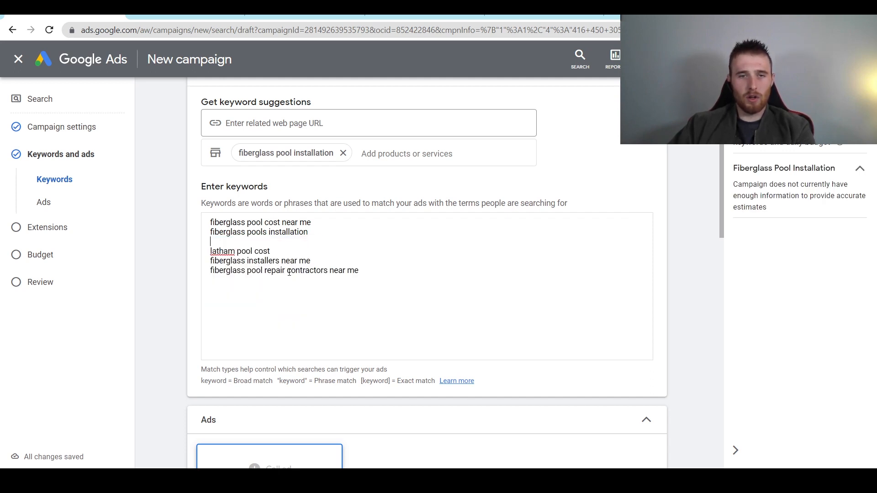
- Delete the latham pool cost keyword and blank line, and drop 'repair' from the contractors keyword
{"action": "triple_click", "coordinate": [241, 251]}
{"action": "key", "text": "BackSpace"}
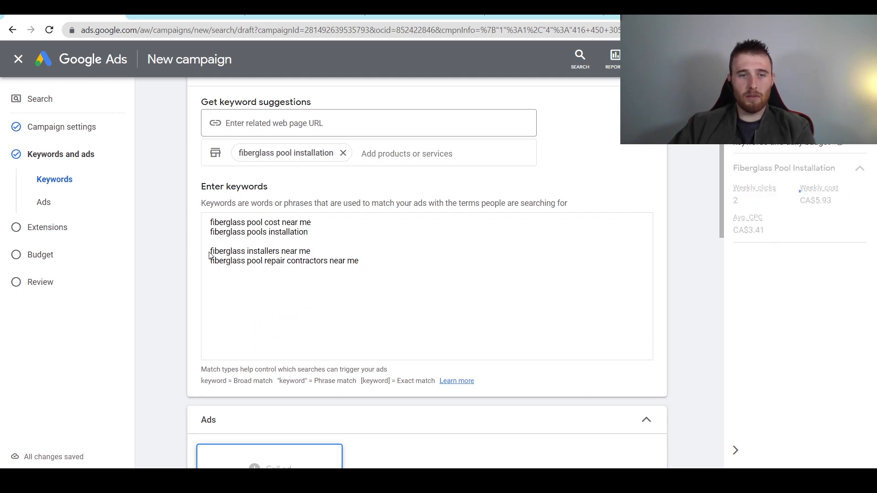
{"action": "key", "text": "BackSpace"}
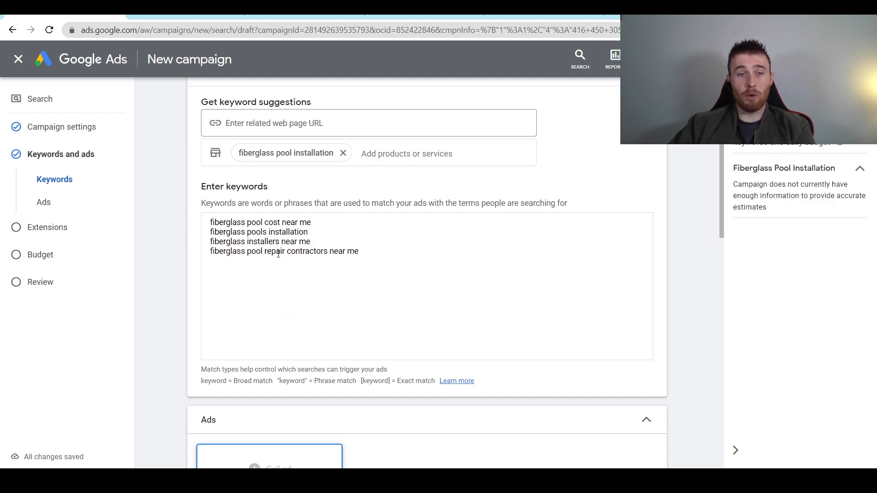
{"action": "left_click", "coordinate": [285, 251]}
{"action": "key", "text": "BackSpace"}
{"action": "key", "text": "BackSpace"}
{"action": "key", "text": "BackSpace"}
{"action": "key", "text": "BackSpace"}
{"action": "key", "text": "BackSpace"}
{"action": "key", "text": "BackSpace"}
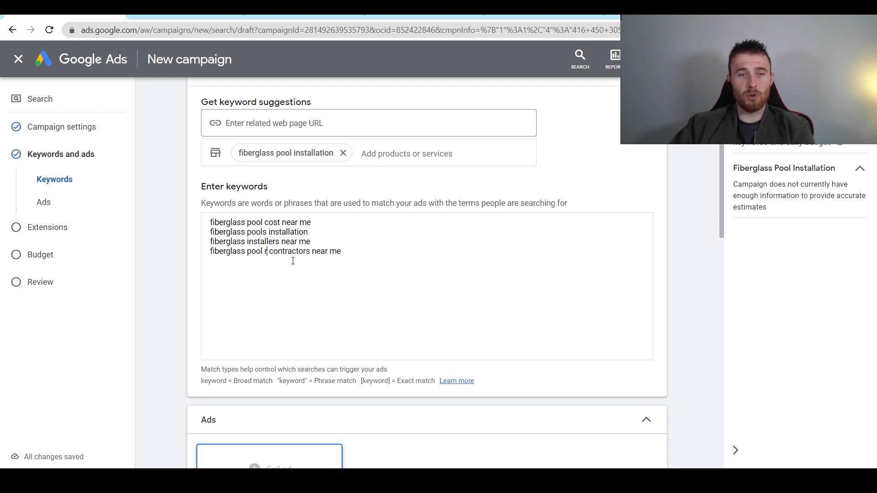
{"action": "key", "text": "Return"}
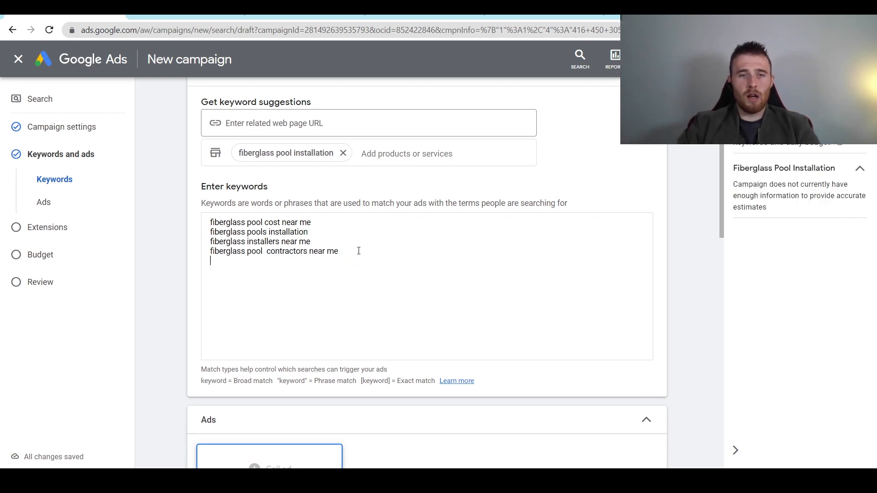
- Duplicate 'fiberglass pools installation' as a new keyword with 'near me' appended
{"action": "triple_click", "coordinate": [277, 232]}
{"action": "key", "text": "ctrl+c"}
{"action": "left_click", "coordinate": [382, 268]}
{"action": "key", "text": "ctrl+v"}
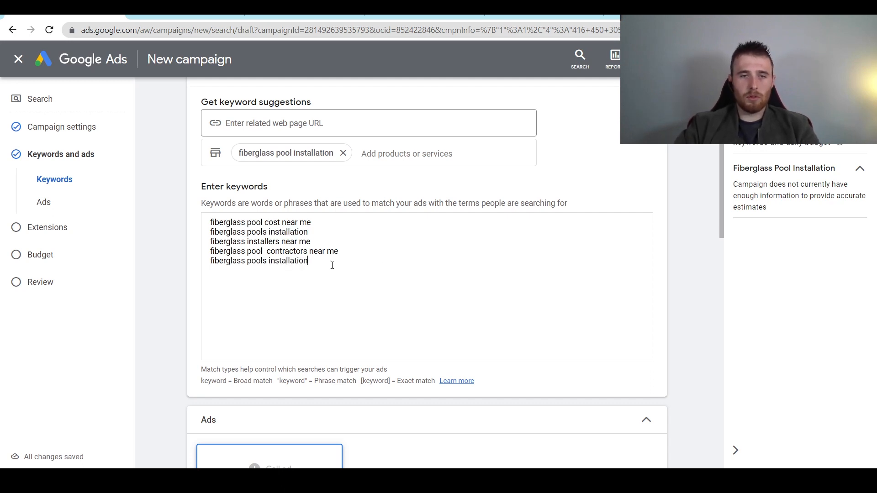
{"action": "type", "text": "near me"}
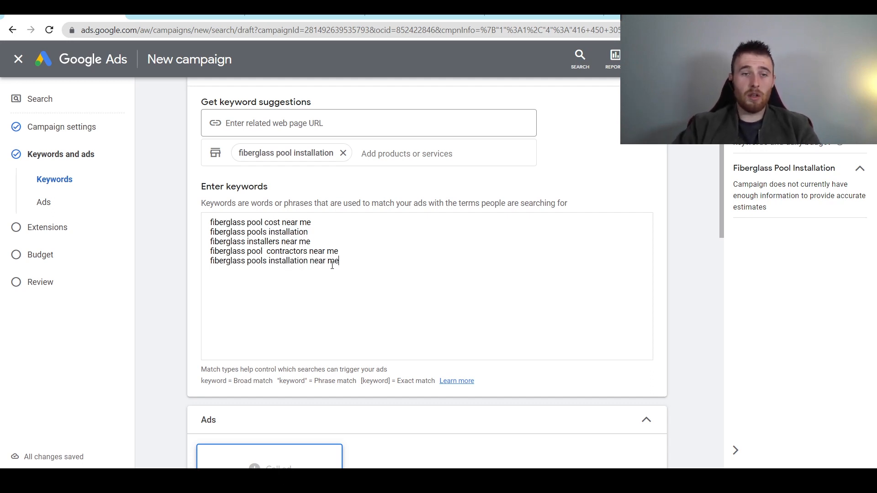
- Reword the first keyword to 'fiberglass pools near me' and add 'fiberglass pool contractors'
{"action": "double_click", "coordinate": [274, 222]}
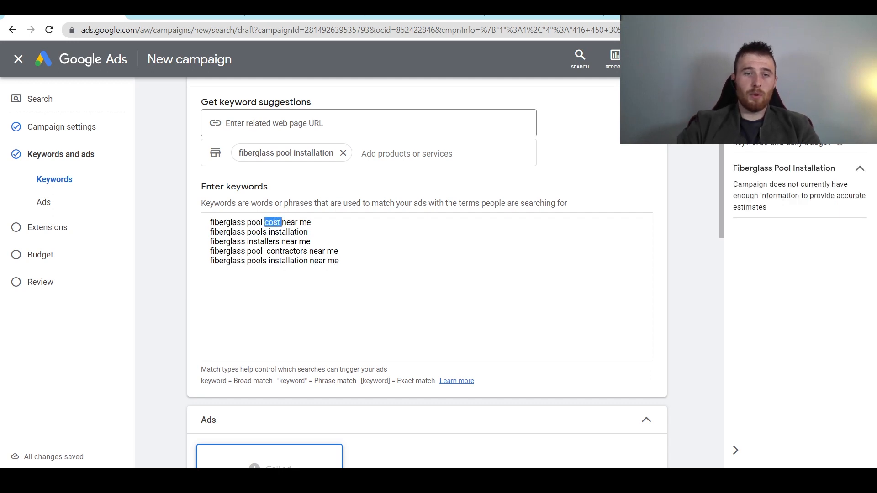
{"action": "key", "text": "BackSpace"}
{"action": "key", "text": "BackSpace"}
{"action": "type", "text": "s"}
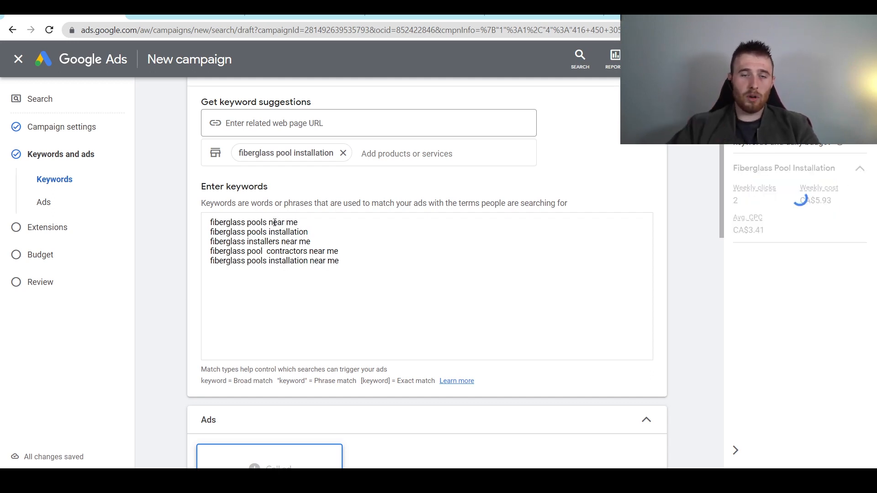
{"action": "left_click", "coordinate": [361, 258]}
{"action": "key", "text": "Return"}
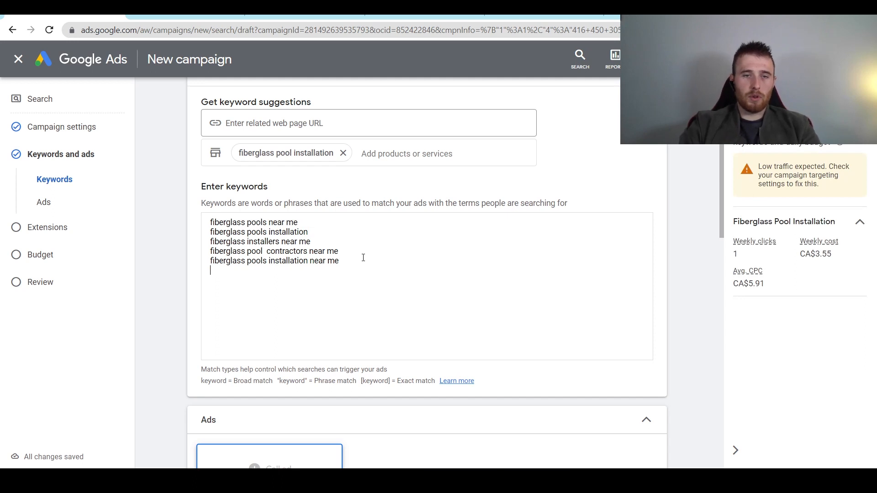
{"action": "type", "text": "fiberglas"}
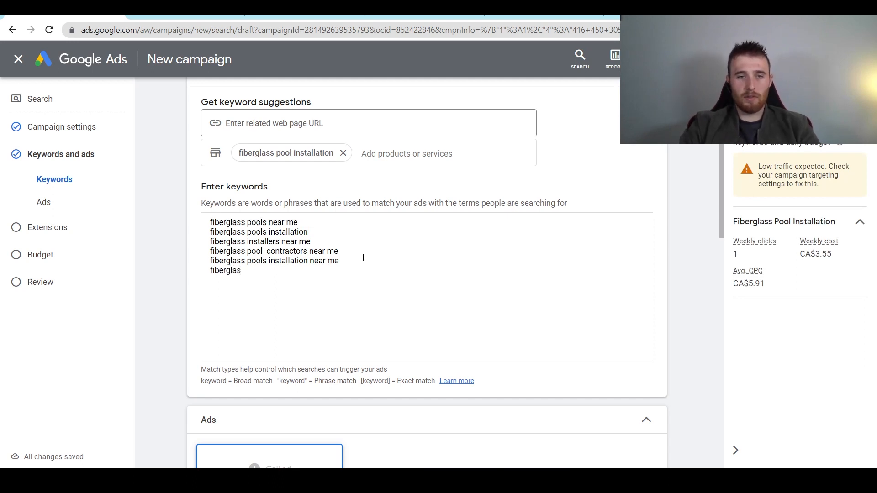
{"action": "type", "text": "s pool cont"}
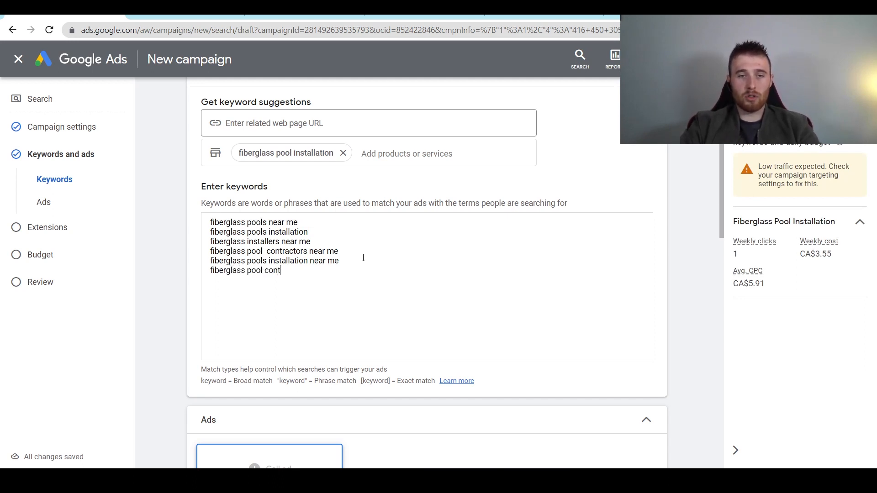
{"action": "type", "text": "ractors"}
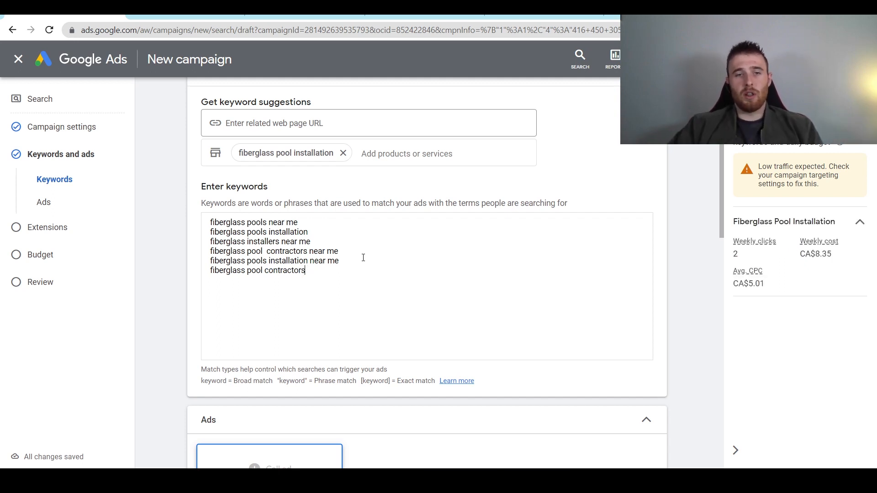
{"action": "left_click", "coordinate": [268, 251]}
{"action": "key", "text": "BackSpace"}
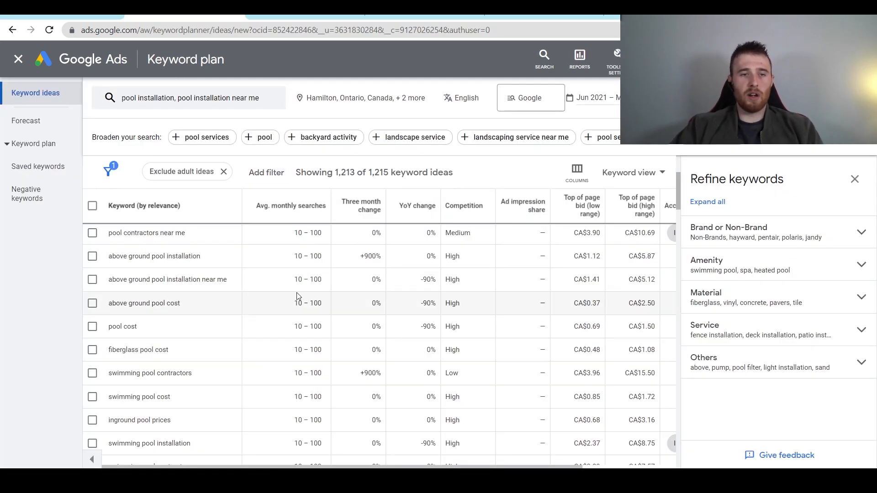
{"action": "scroll", "coordinate": [214, 325], "scroll_direction": "down", "scroll_amount": 3}
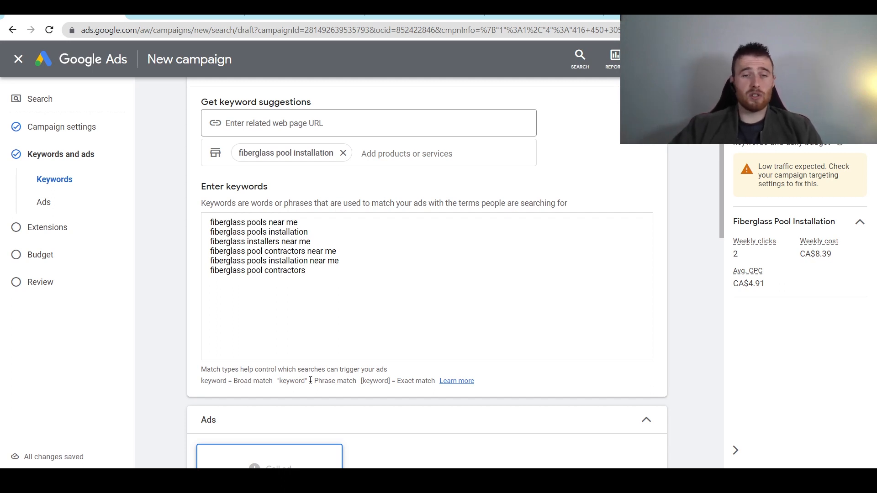
{"action": "left_click_drag", "start_coordinate": [336, 281], "coordinate": [206, 224]}
{"action": "left_click", "coordinate": [316, 276]}
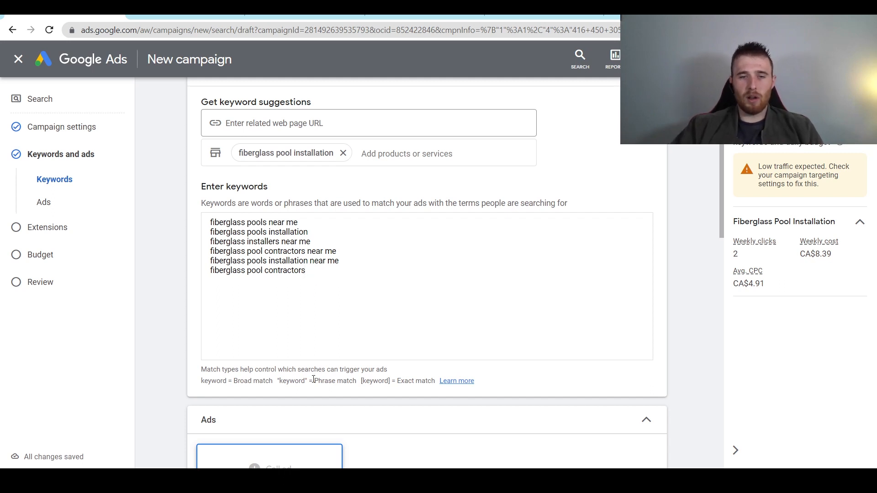
{"action": "left_click_drag", "start_coordinate": [278, 381], "coordinate": [310, 381]}
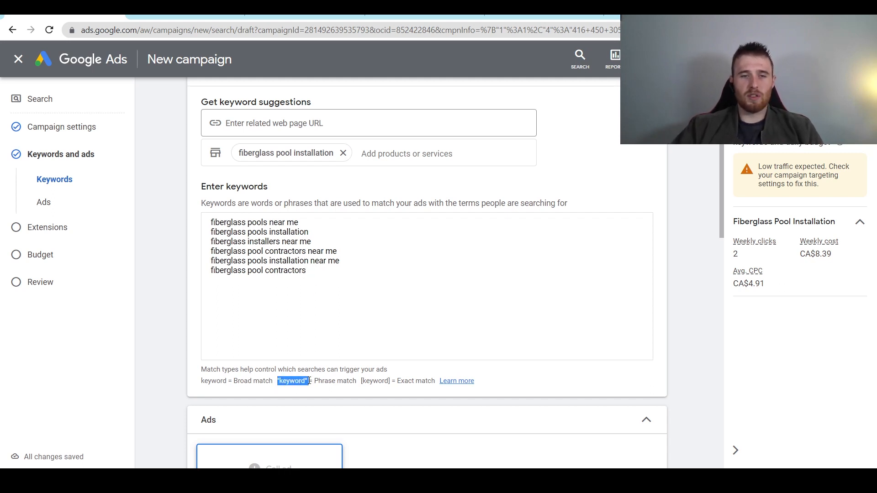
{"action": "left_click", "coordinate": [305, 326]}
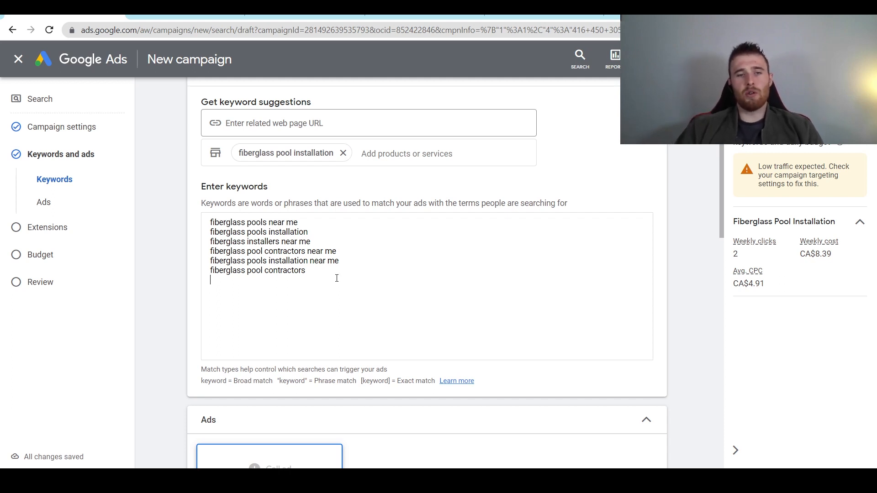
- Paste the six keywords into AdWords Wrapper and generate match-type variations
{"action": "left_click_drag", "start_coordinate": [315, 272], "coordinate": [195, 213]}
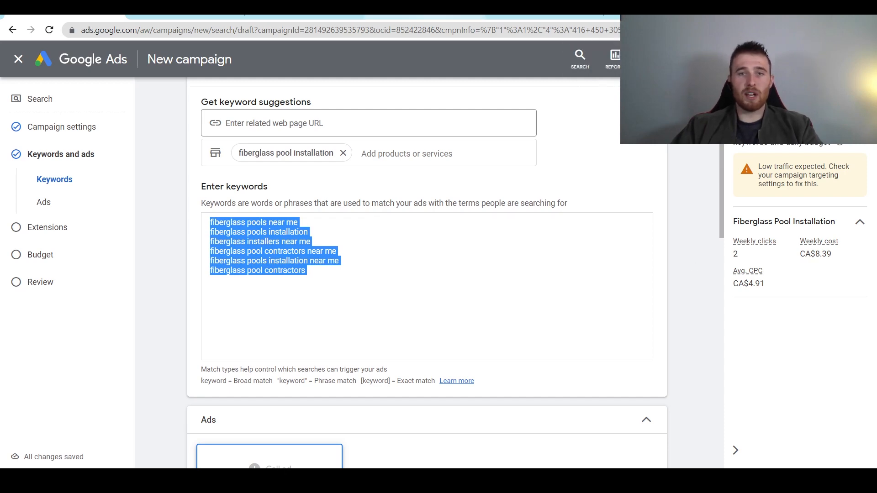
{"action": "left_click", "coordinate": [430, 16]}
{"action": "scroll", "coordinate": [499, 196], "scroll_direction": "down", "scroll_amount": 2}
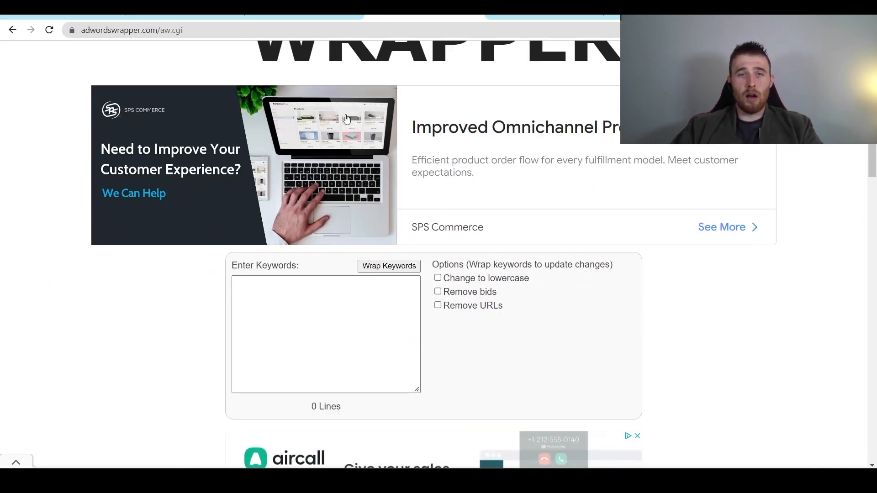
{"action": "left_click", "coordinate": [294, 301]}
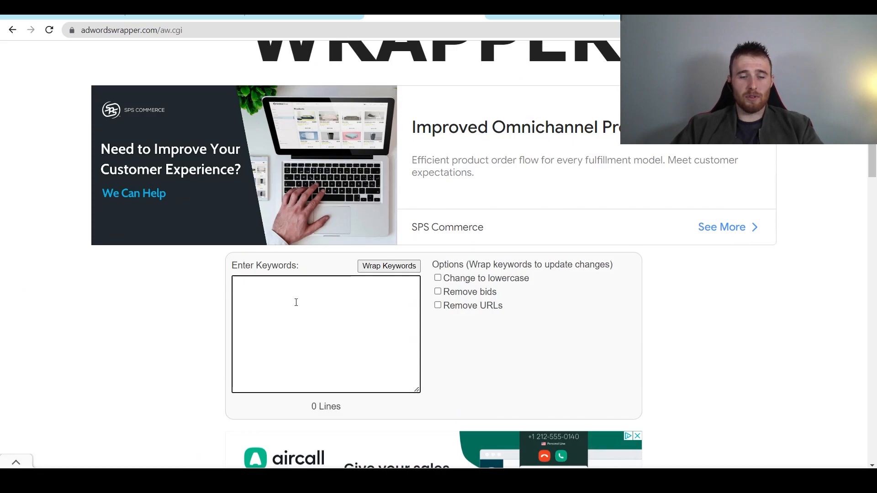
{"action": "key", "text": "ctrl+v"}
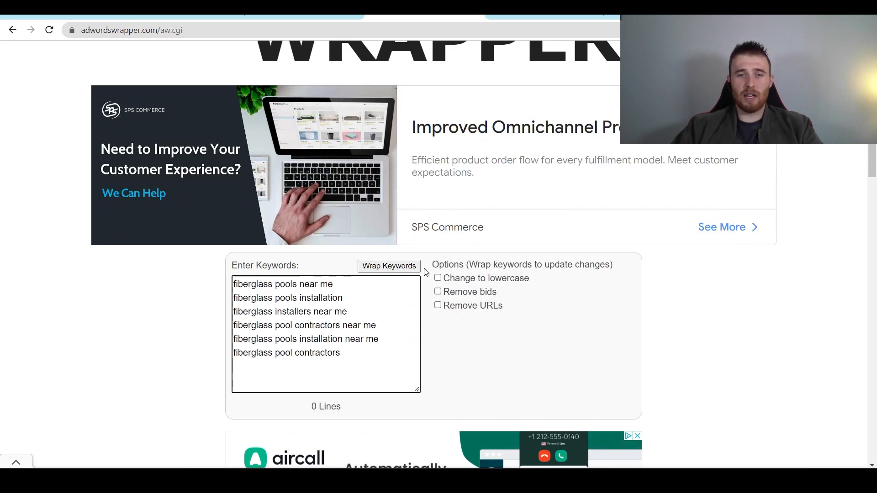
{"action": "left_click", "coordinate": [377, 268]}
{"action": "scroll", "coordinate": [294, 264], "scroll_direction": "down", "scroll_amount": 15}
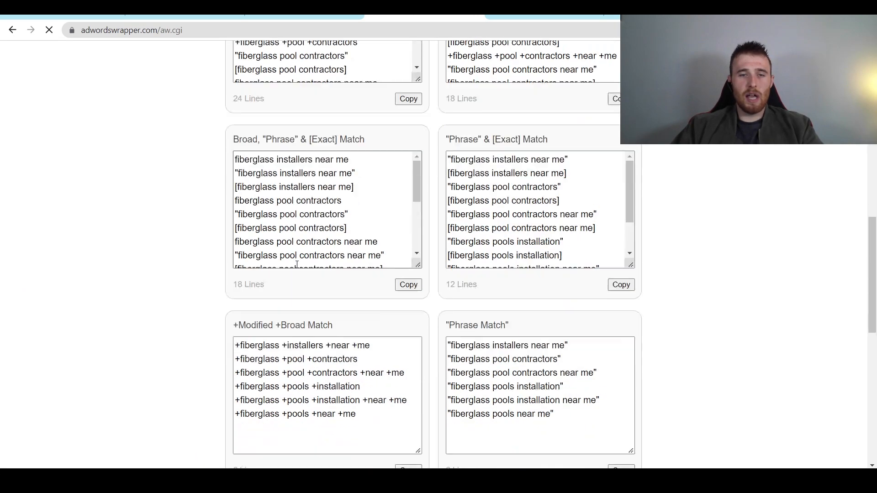
- Copy the exact-match versions and paste them over the campaign's keyword list
{"action": "left_click", "coordinate": [408, 252]}
{"action": "right_click", "coordinate": [329, 182]}
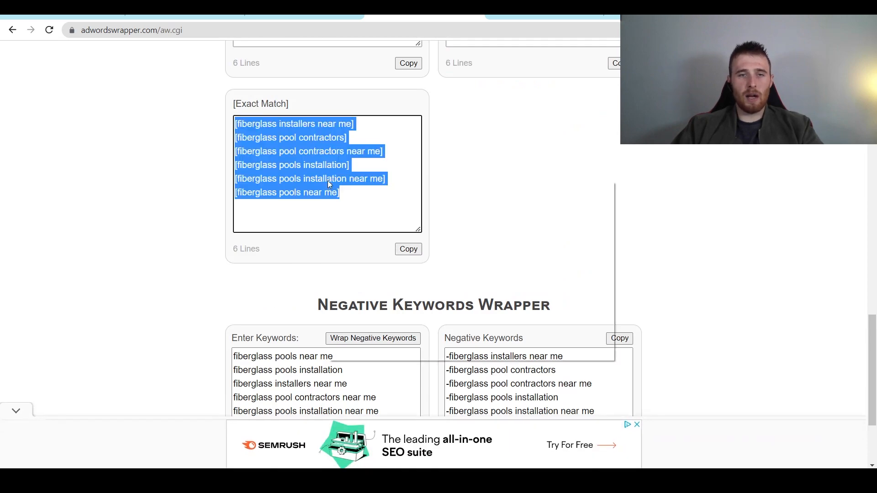
{"action": "left_click", "coordinate": [354, 224]}
{"action": "left_click", "coordinate": [198, 15]}
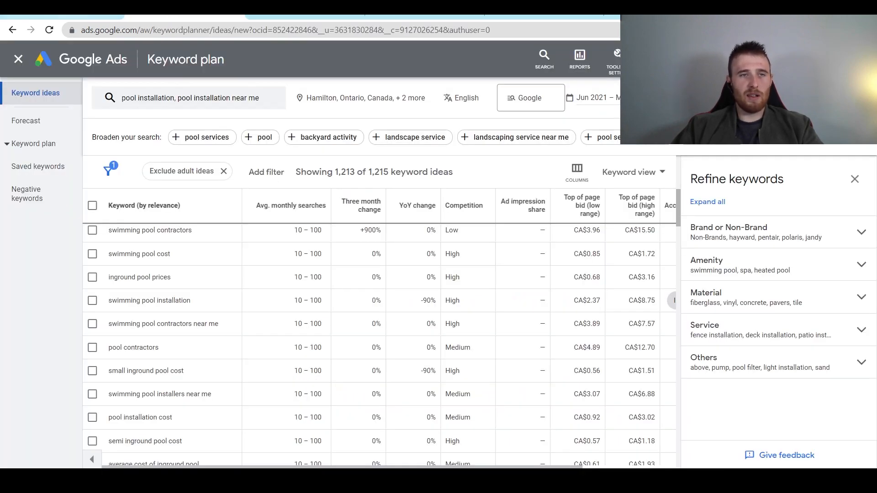
{"action": "left_click", "coordinate": [73, 16]}
{"action": "key", "text": "ctrl+v"}
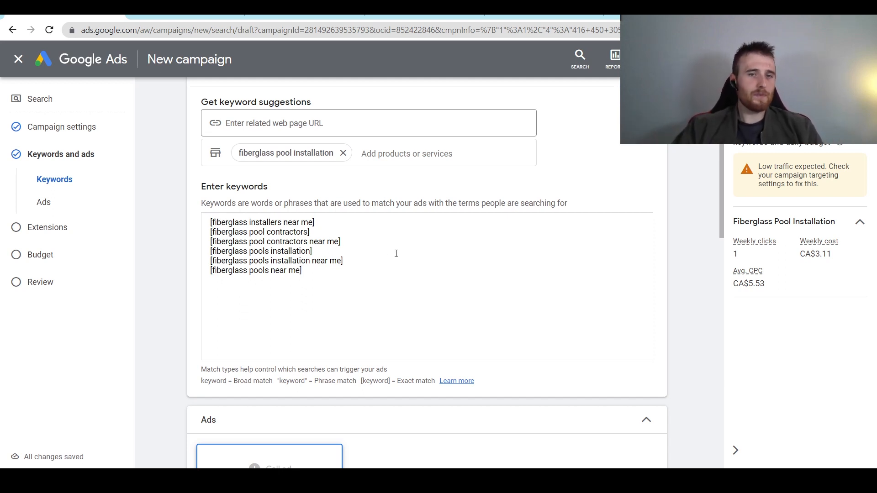
- Scroll down to the Ads section and review the call ad's phone number fields
{"action": "scroll", "coordinate": [396, 253], "scroll_direction": "down", "scroll_amount": 5}
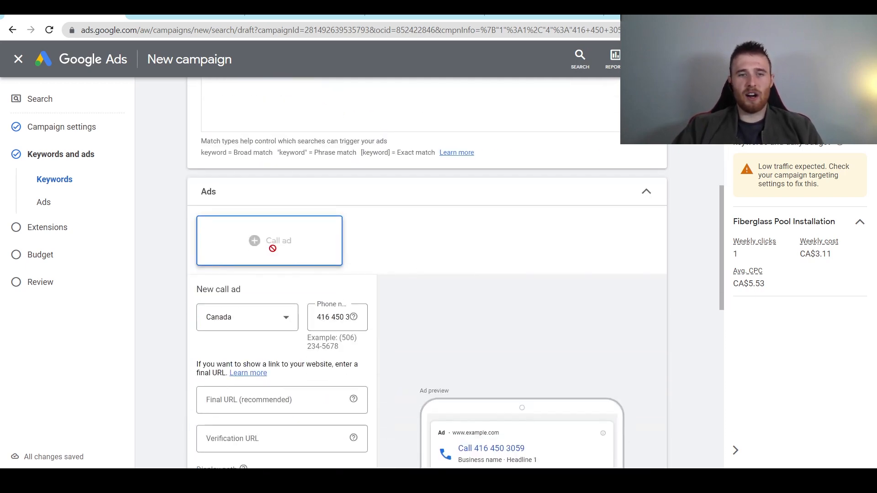
{"action": "scroll", "coordinate": [234, 228], "scroll_direction": "down", "scroll_amount": 3}
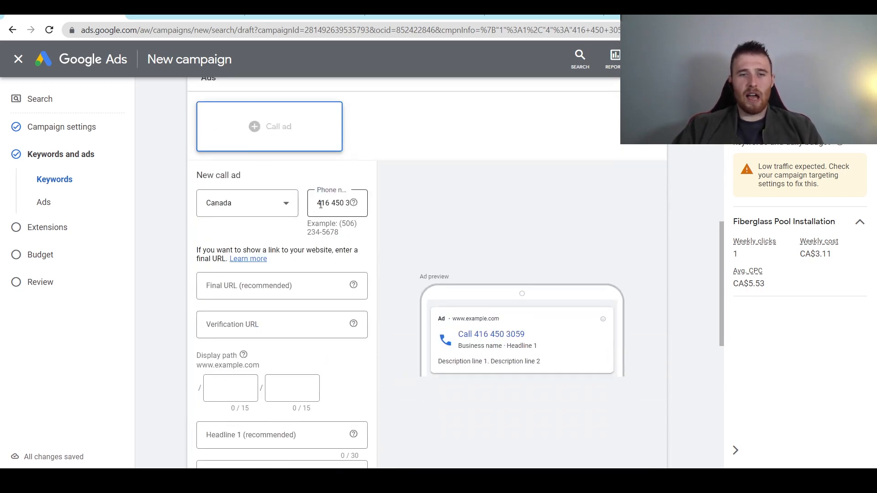
{"action": "left_click_drag", "start_coordinate": [317, 203], "coordinate": [323, 199]}
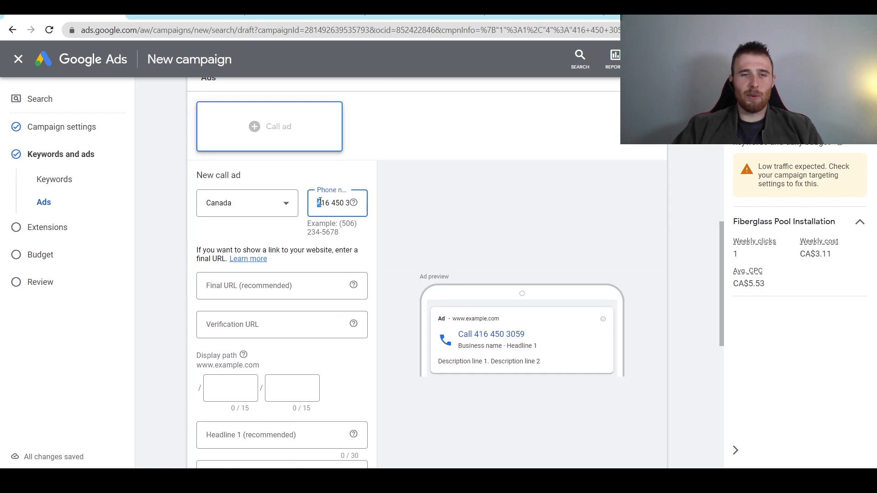
{"action": "left_click", "coordinate": [320, 201]}
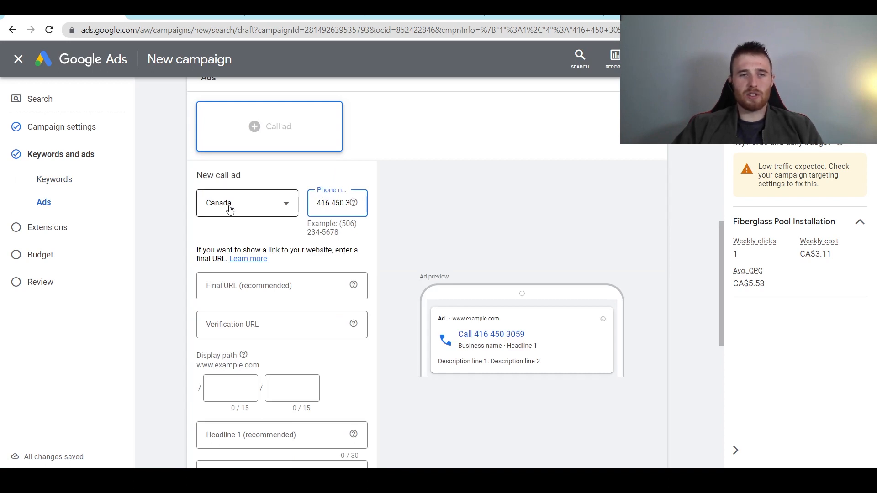
{"action": "scroll", "coordinate": [208, 235], "scroll_direction": "down", "scroll_amount": 1}
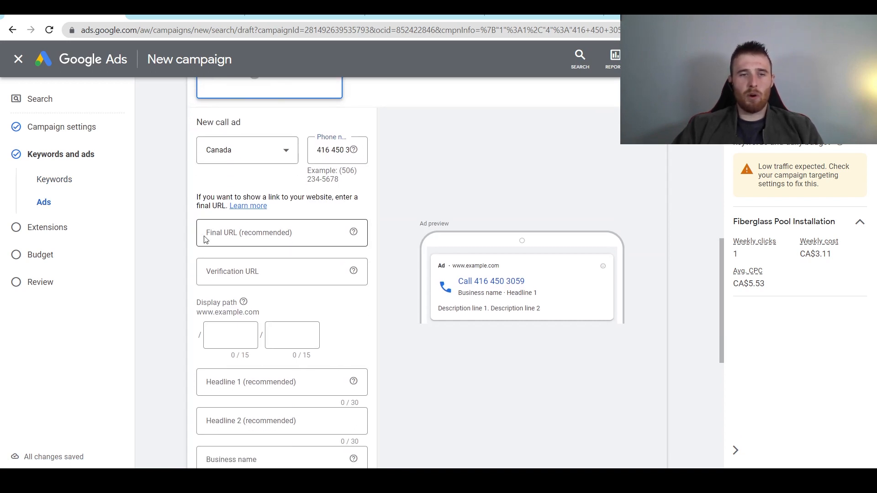
{"action": "left_click", "coordinate": [269, 236]}
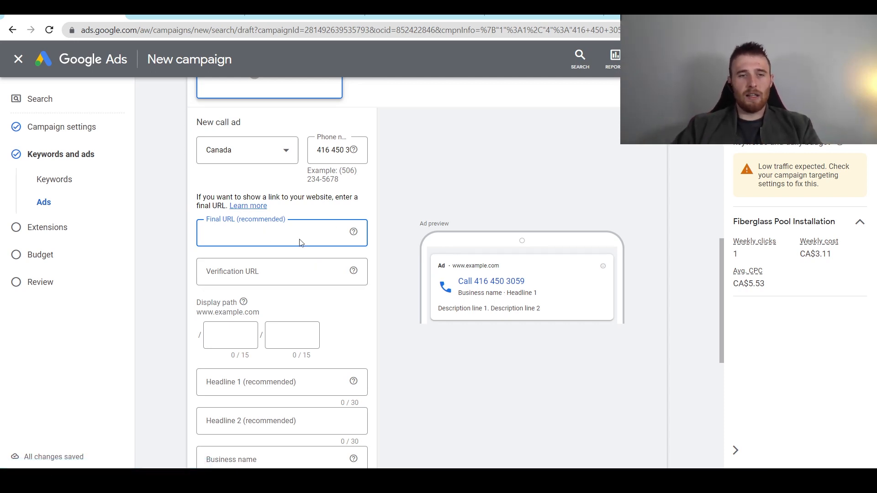
{"action": "key", "text": "ctrl+v"}
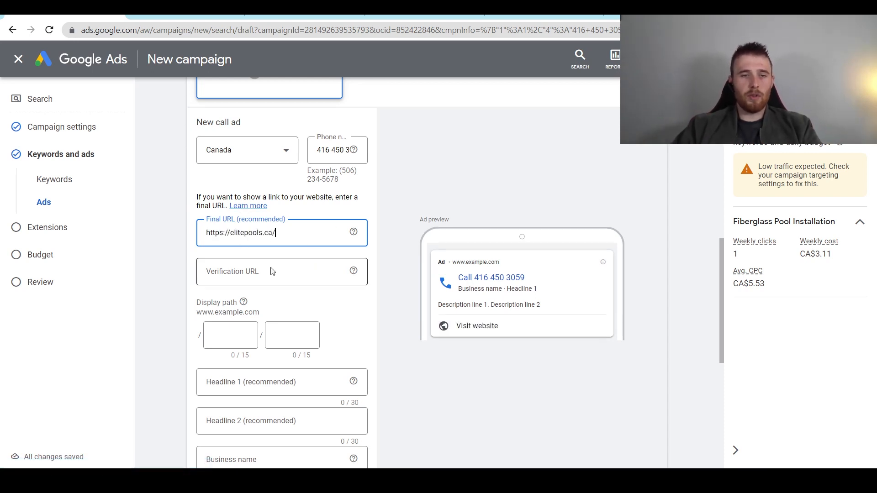
{"action": "left_click", "coordinate": [274, 272]}
{"action": "key", "text": "ctrl+v"}
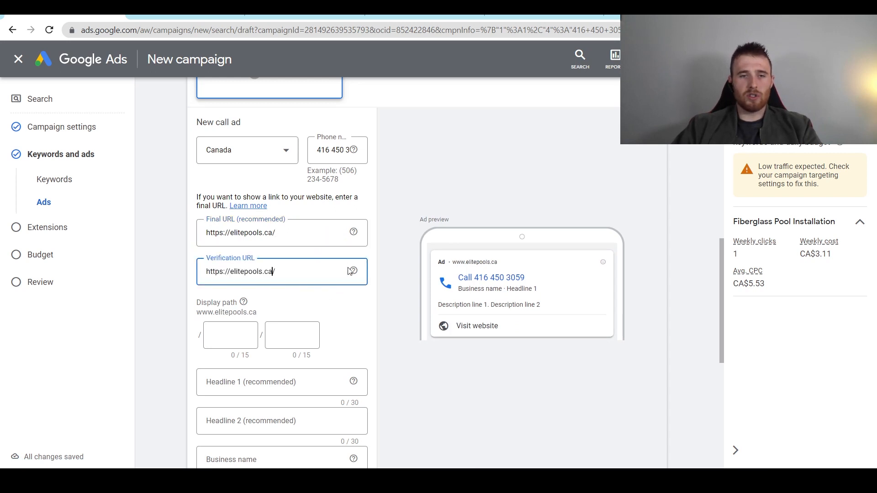
{"action": "scroll", "coordinate": [349, 289], "scroll_direction": "down", "scroll_amount": 2}
- Type fiberglass_pool and installation into the two display path fields
{"action": "left_click", "coordinate": [231, 222]}
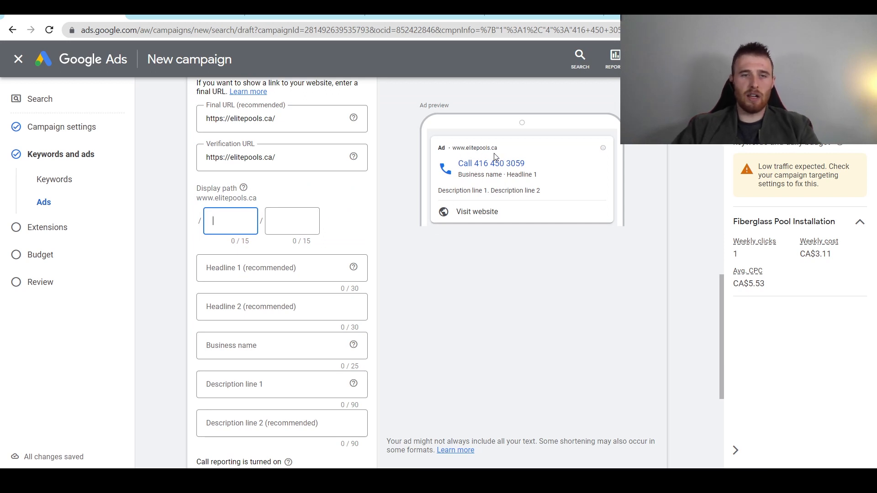
{"action": "type", "text": "fiber"}
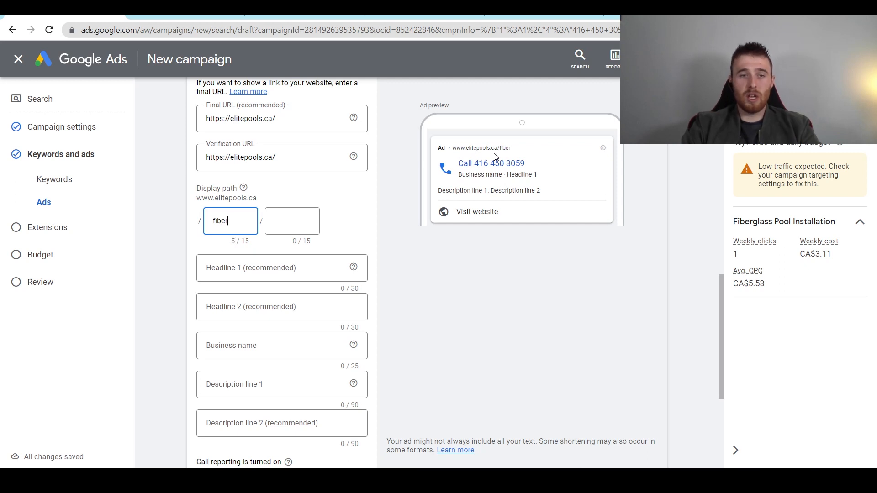
{"action": "type", "text": "glass_pool"}
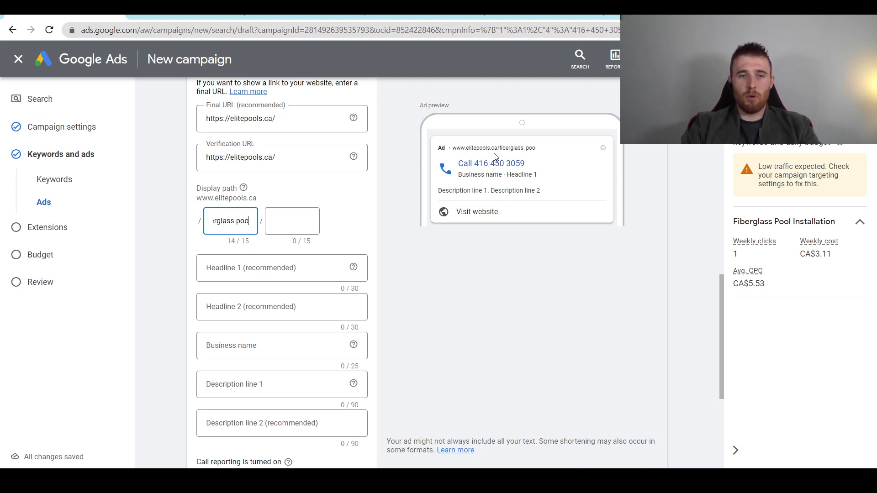
{"action": "key", "text": "Tab"}
{"action": "type", "text": "installa"}
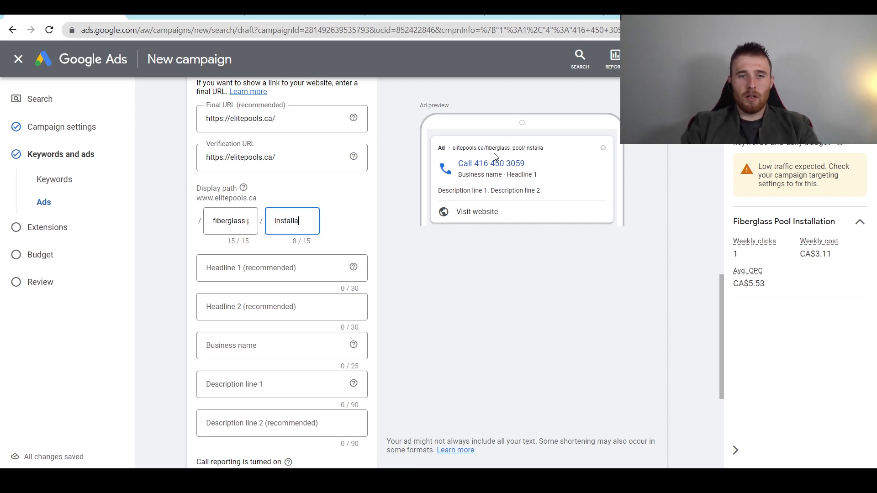
{"action": "type", "text": "tion"}
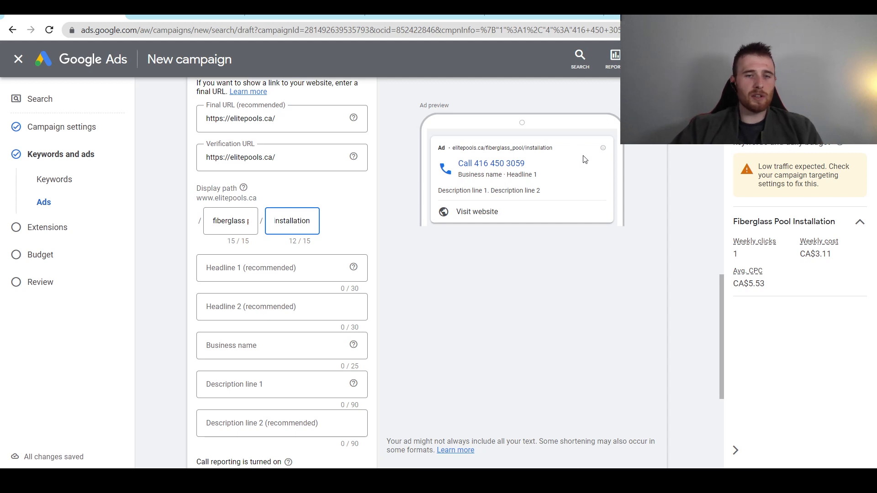
- Set Headline 1 to 'Fiberglass Pool Installation', fixing the typo with a spelling suggestion
{"action": "left_click", "coordinate": [400, 175]}
{"action": "scroll", "coordinate": [400, 175], "scroll_direction": "down", "scroll_amount": 2}
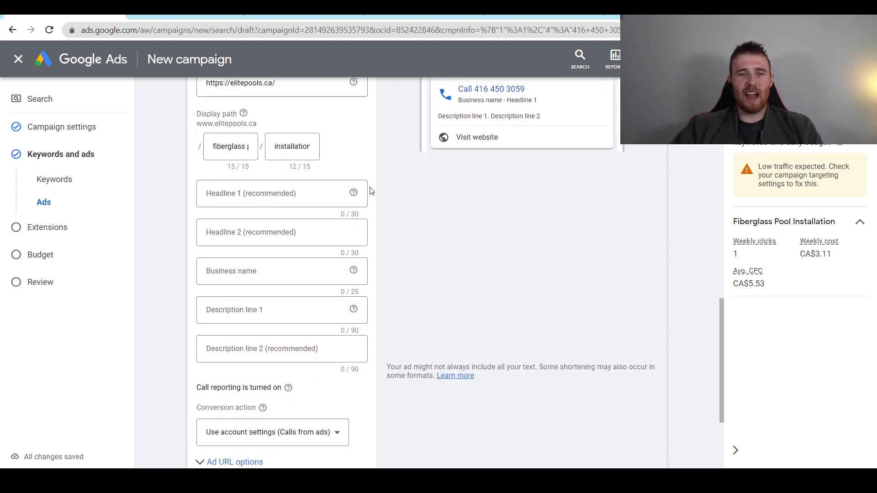
{"action": "left_click", "coordinate": [295, 193]}
{"action": "type", "text": "Fi"}
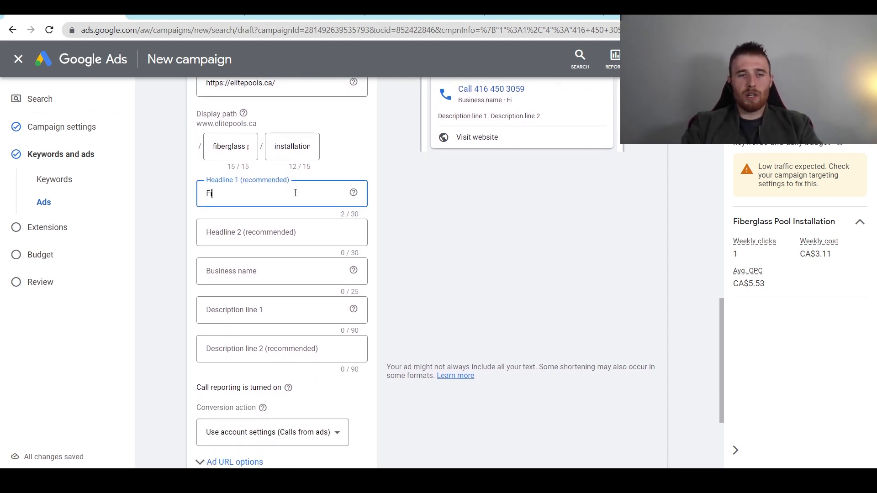
{"action": "type", "text": "bg"}
{"action": "key", "text": "BackSpace"}
{"action": "type", "text": "erglass"}
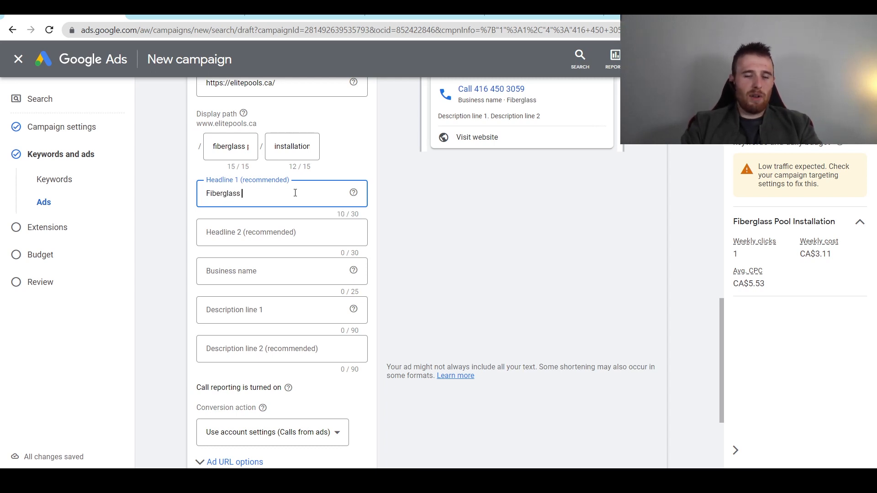
{"action": "type", "text": " Pool In"}
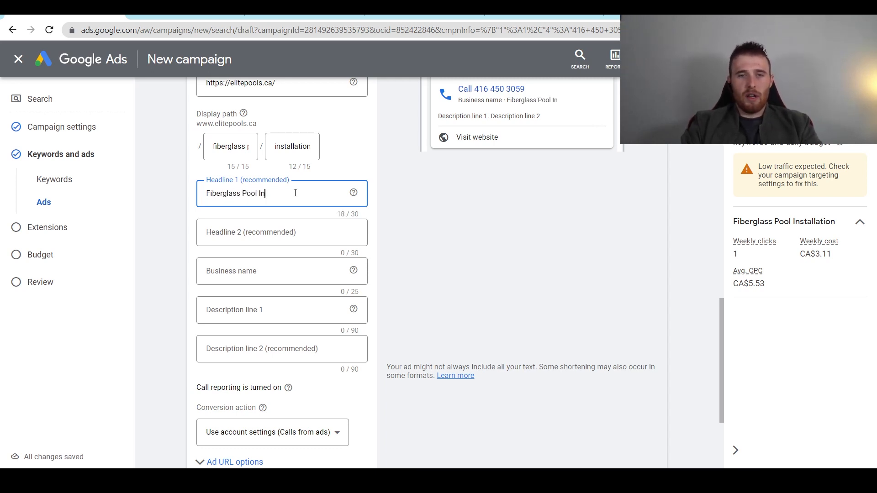
{"action": "type", "text": "tallation"}
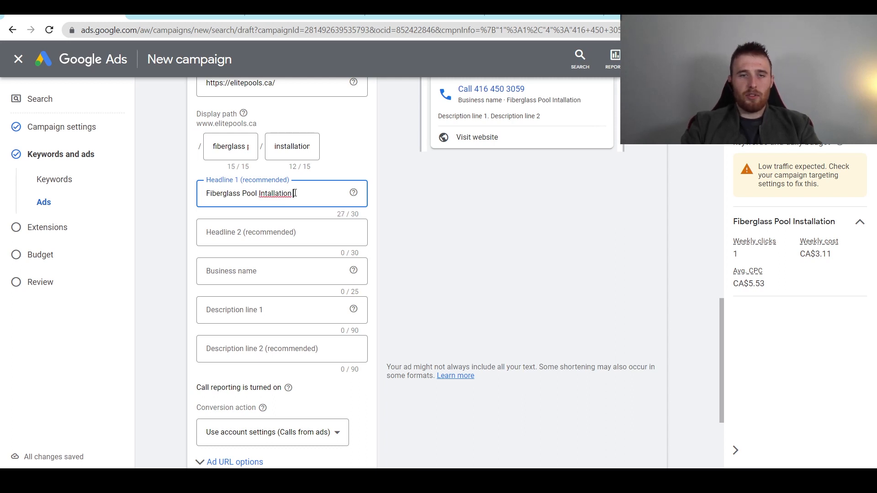
{"action": "right_click", "coordinate": [289, 195]}
{"action": "left_click", "coordinate": [313, 199]}
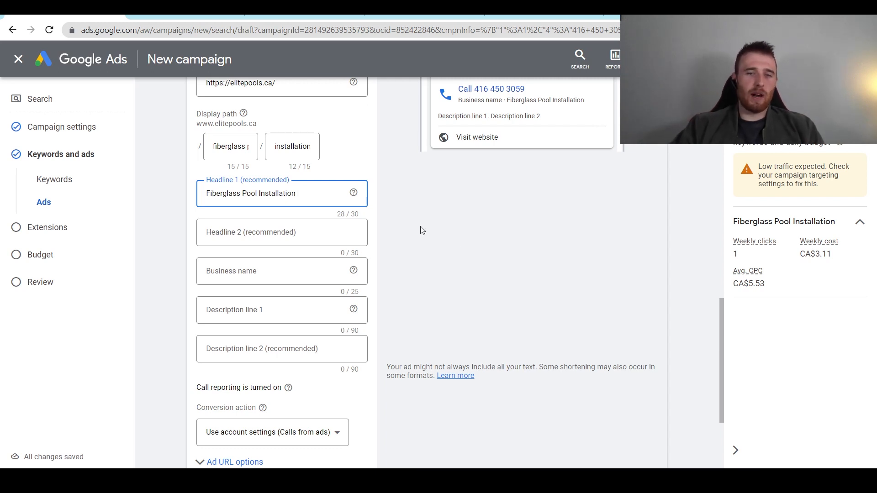
{"action": "scroll", "coordinate": [438, 235], "scroll_direction": "up", "scroll_amount": 2}
{"action": "left_click", "coordinate": [400, 205]}
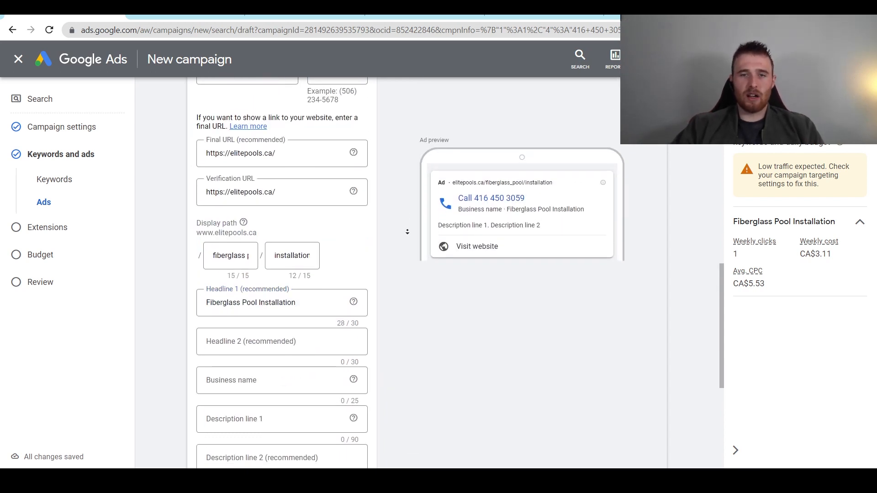
- Begin Headline 2 with the text 'Get Free'
{"action": "scroll", "coordinate": [406, 231], "scroll_direction": "down", "scroll_amount": 1}
{"action": "left_click", "coordinate": [270, 304]}
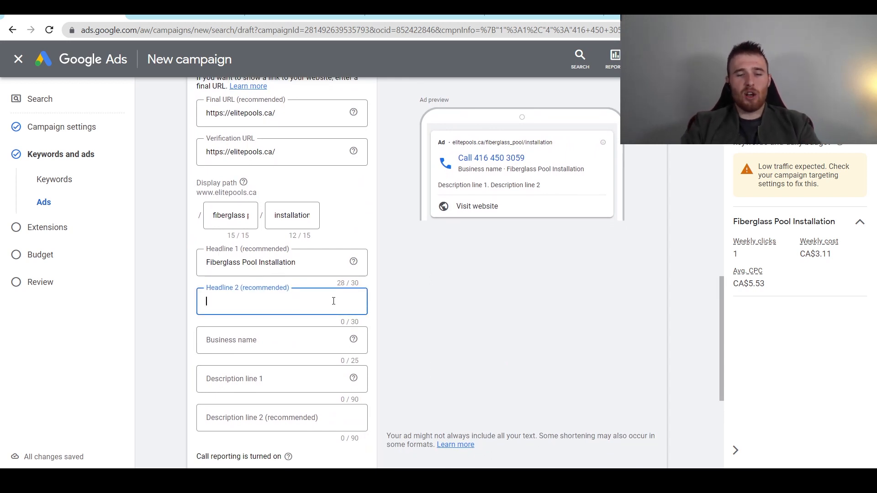
{"action": "type", "text": "Get"}
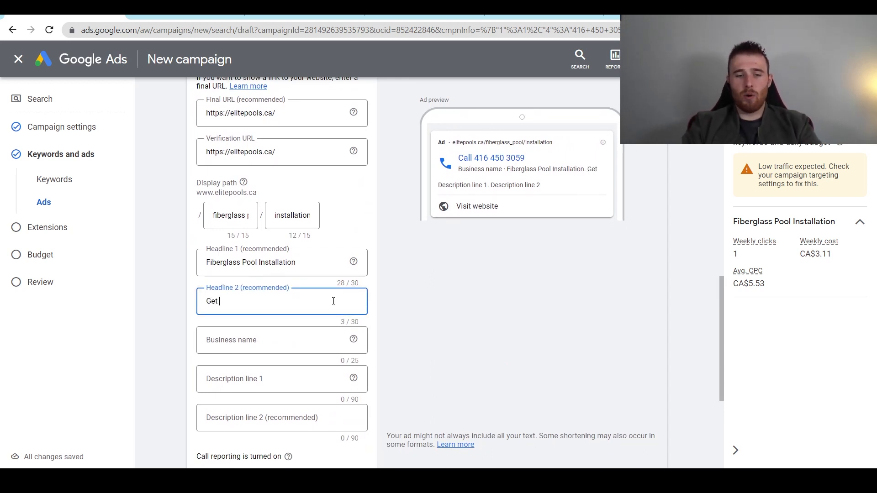
{"action": "type", "text": " Free A Quote Now"}
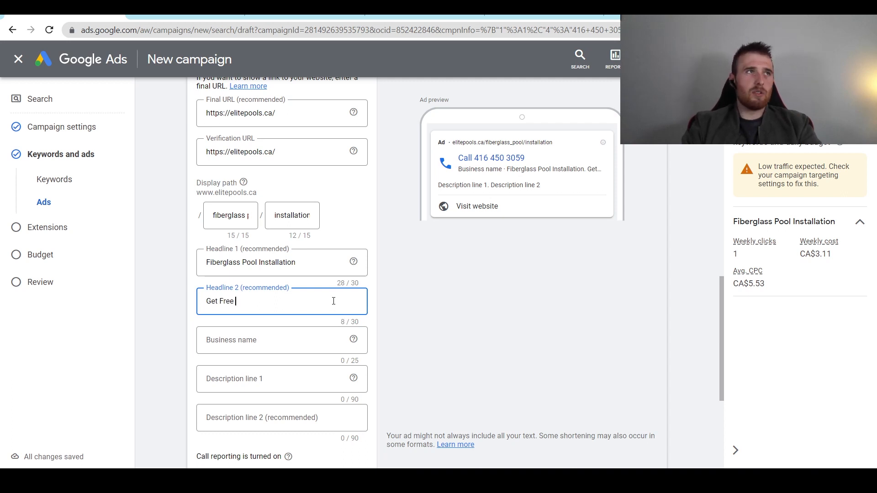
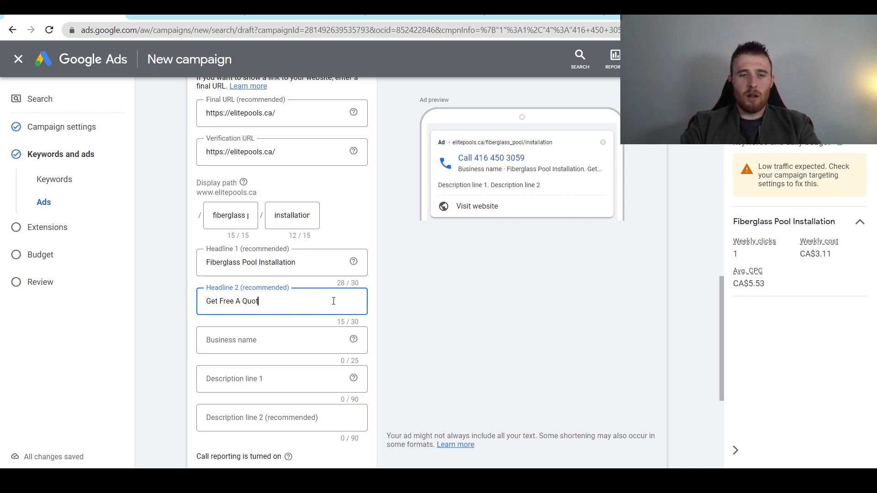
- Finish Headline 2 as 'Get Free A Quote Now' and enter business name Elite Pools
{"action": "type", "text": "ow"}
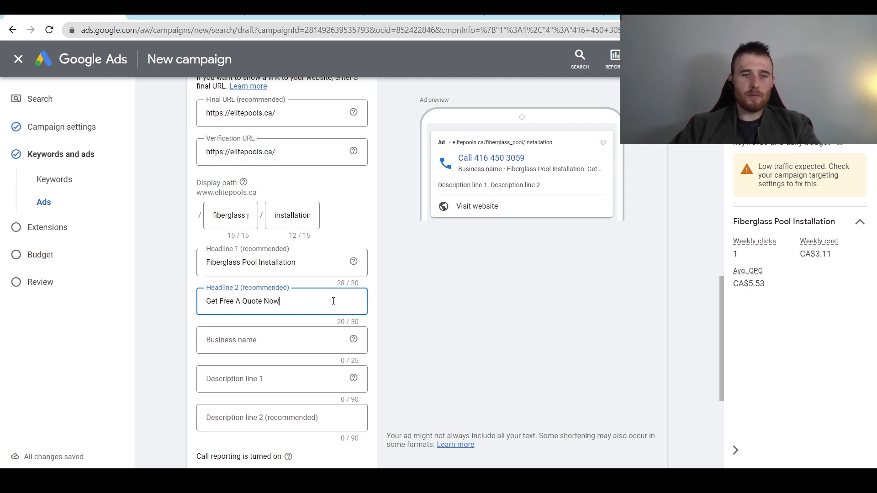
{"action": "left_click", "coordinate": [315, 334]}
{"action": "type", "text": "El"}
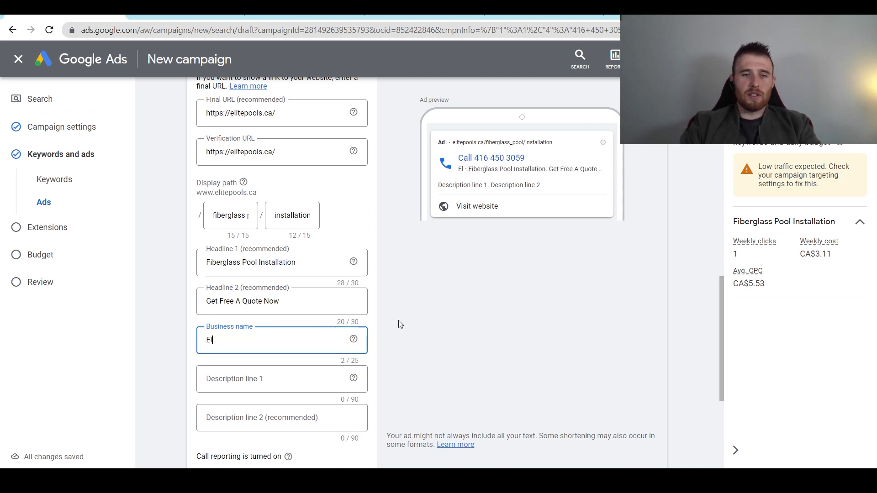
{"action": "type", "text": "ite Pools"}
- Check the ad copy in Description line 1 and Description line 2
{"action": "key", "text": "Tab"}
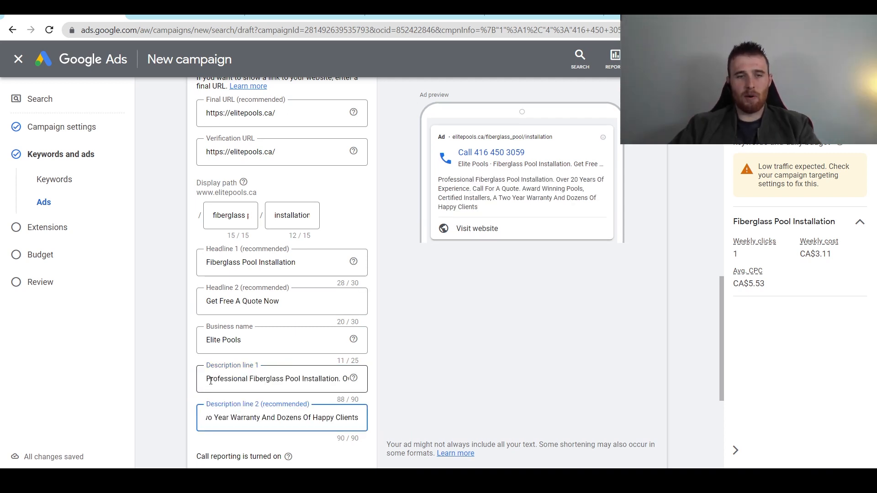
{"action": "left_click_drag", "start_coordinate": [211, 381], "coordinate": [291, 379]}
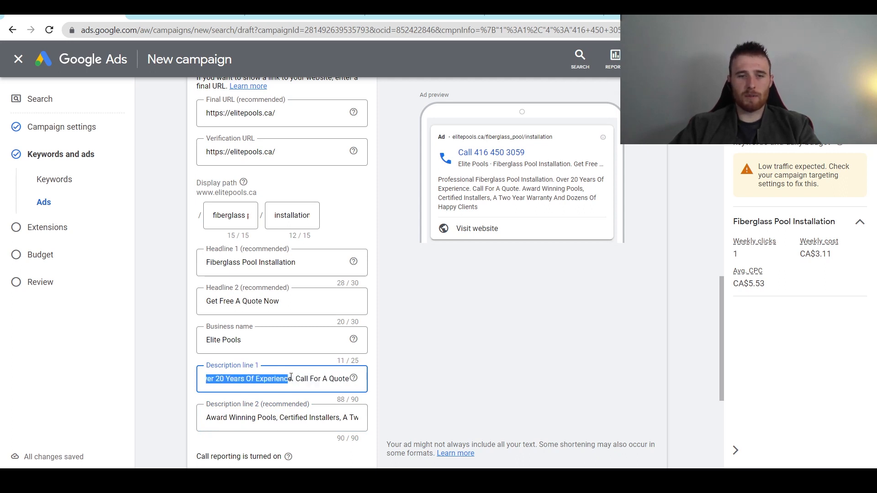
{"action": "left_click", "coordinate": [323, 381]}
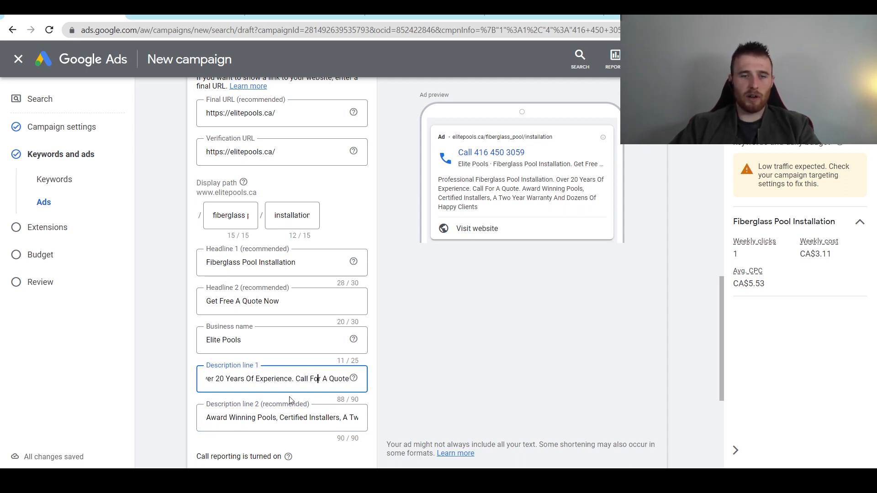
{"action": "left_click_drag", "start_coordinate": [209, 420], "coordinate": [356, 422]}
{"action": "left_click", "coordinate": [359, 421]}
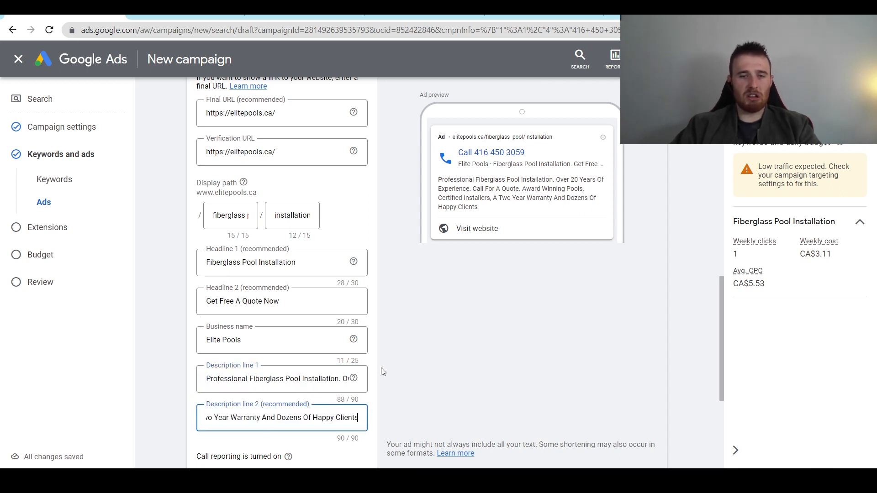
- Keep the conversion action at 'Use account settings' for the call ad
{"action": "scroll", "coordinate": [380, 380], "scroll_direction": "down", "scroll_amount": 3}
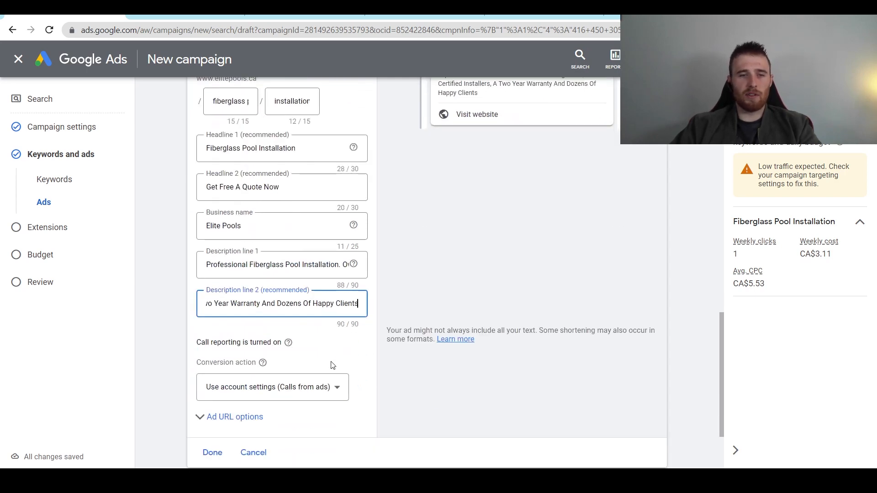
{"action": "scroll", "coordinate": [333, 365], "scroll_direction": "up", "scroll_amount": 9}
{"action": "scroll", "coordinate": [374, 282], "scroll_direction": "down", "scroll_amount": 6}
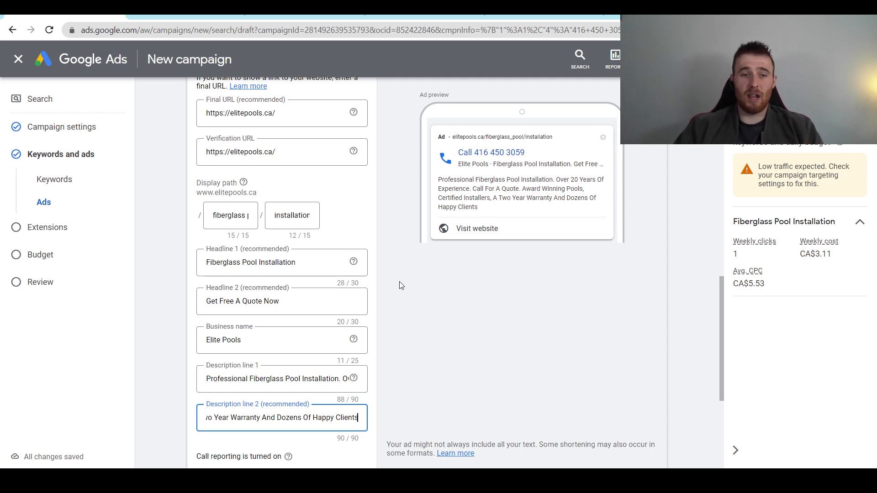
{"action": "scroll", "coordinate": [397, 286], "scroll_direction": "down", "scroll_amount": 3}
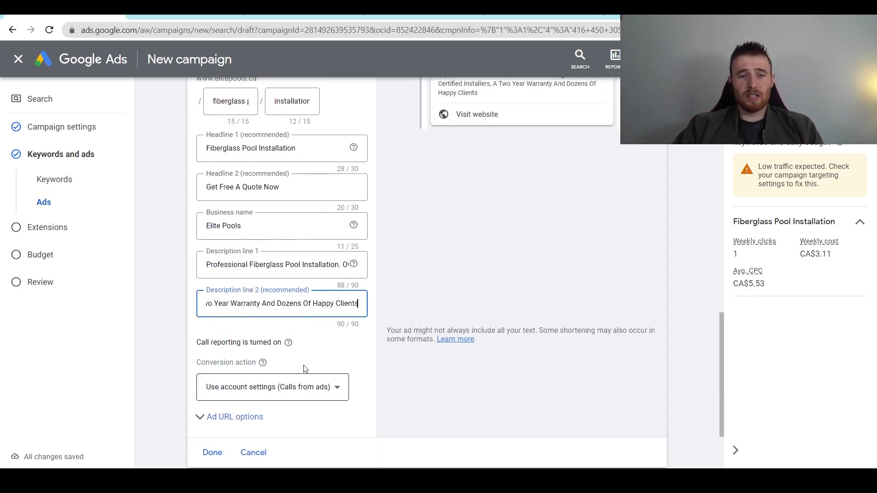
{"action": "scroll", "coordinate": [224, 329], "scroll_direction": "down", "scroll_amount": 3}
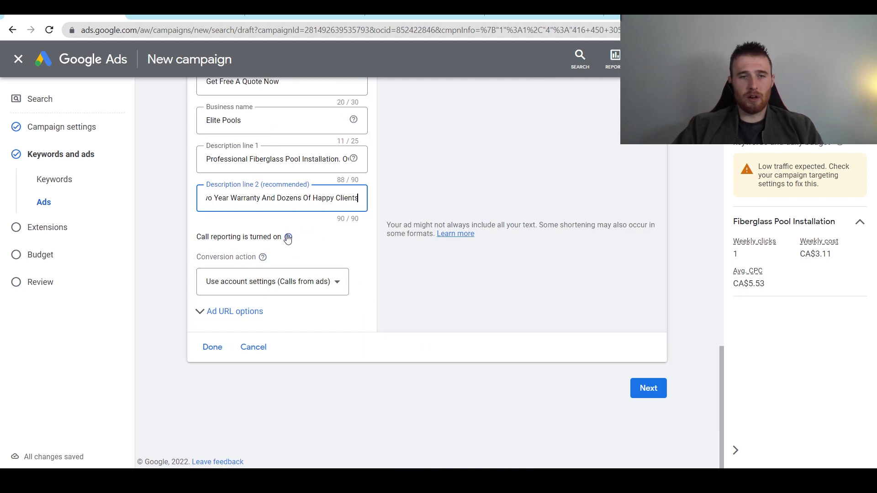
{"action": "left_click", "coordinate": [293, 279]}
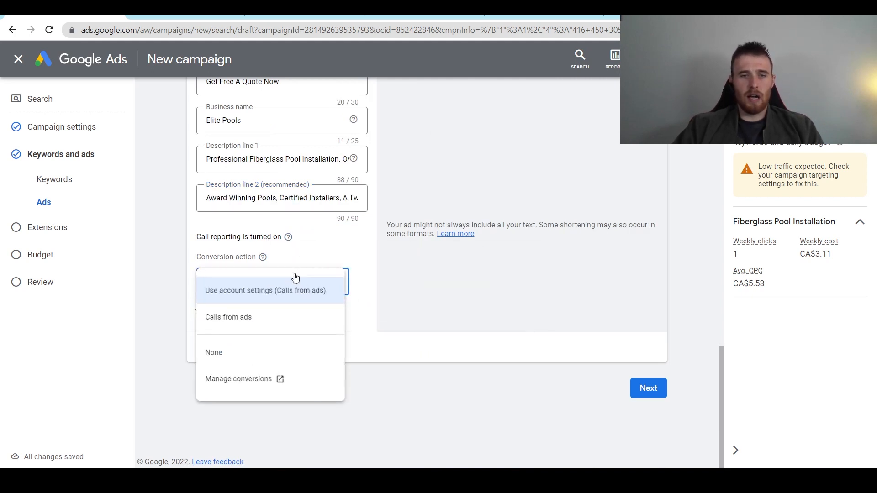
{"action": "left_click", "coordinate": [175, 288]}
{"action": "left_click", "coordinate": [269, 293]}
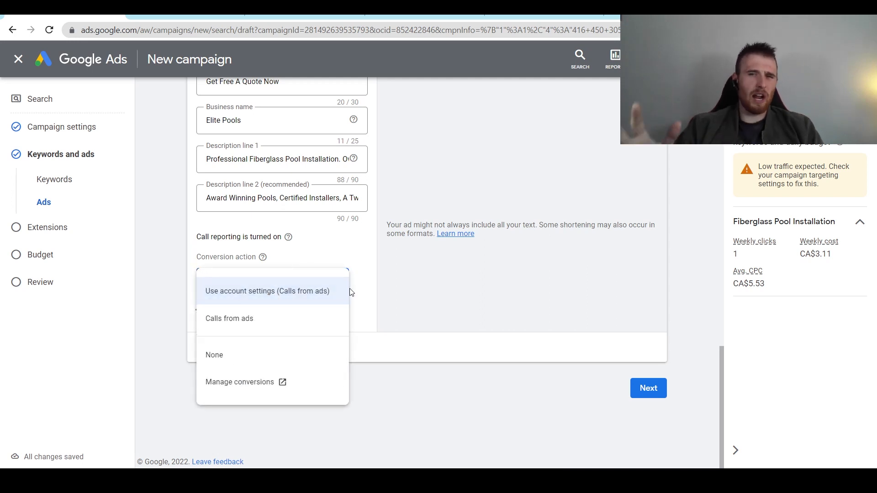
{"action": "left_click", "coordinate": [384, 291]}
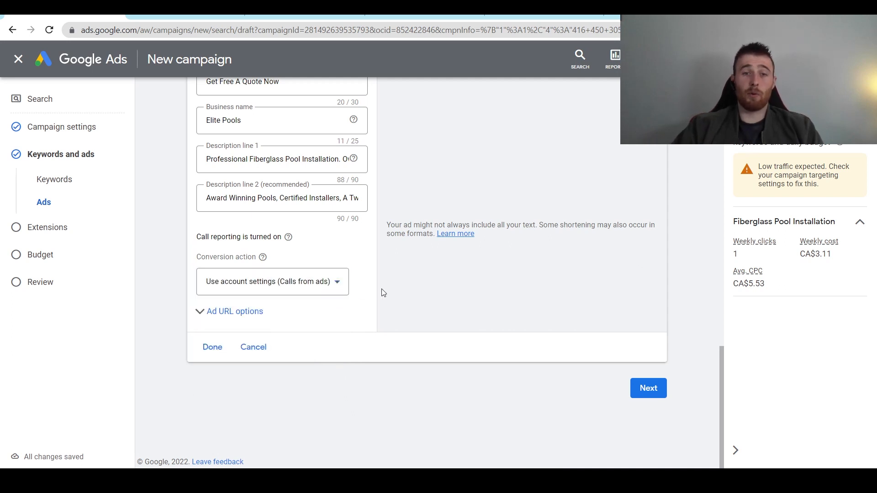
{"action": "left_click", "coordinate": [280, 275]}
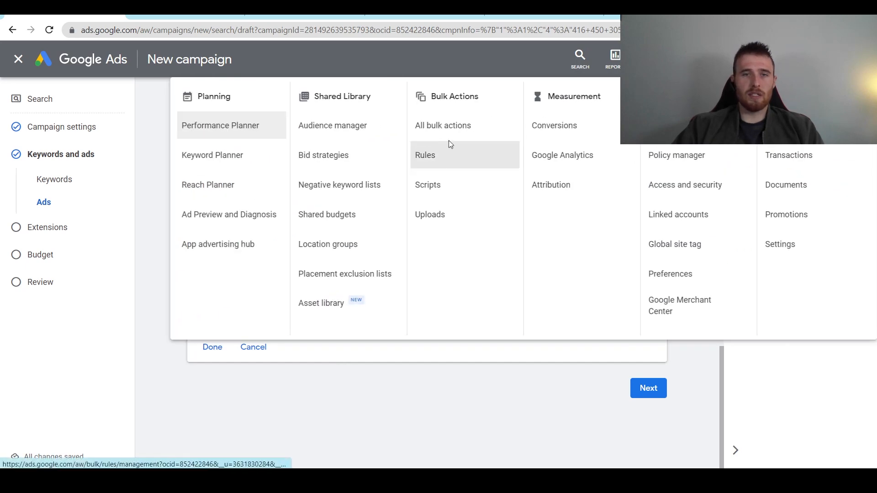
{"action": "left_click", "coordinate": [652, 59]}
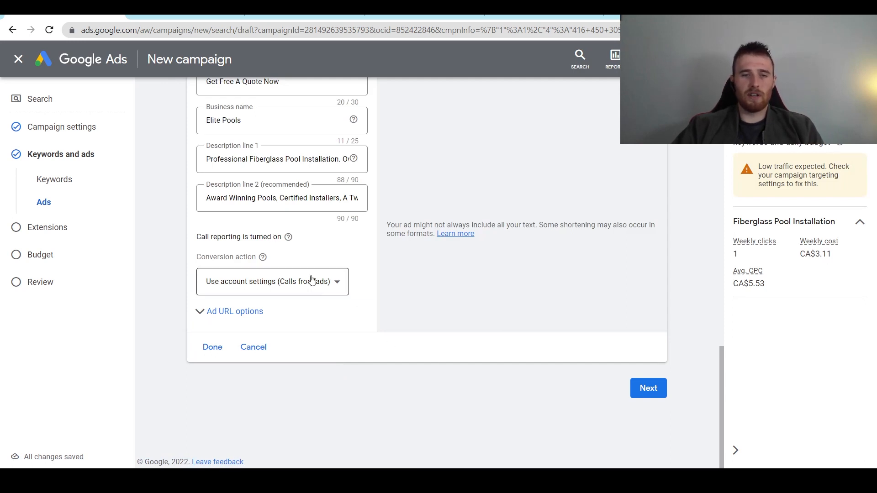
{"action": "left_click", "coordinate": [326, 282]}
{"action": "left_click", "coordinate": [269, 285]}
{"action": "left_click", "coordinate": [269, 286]}
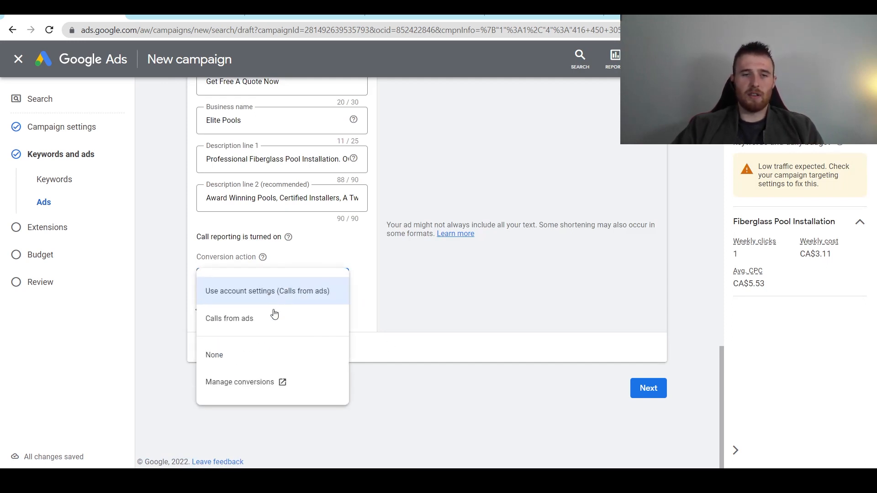
{"action": "left_click", "coordinate": [270, 288]}
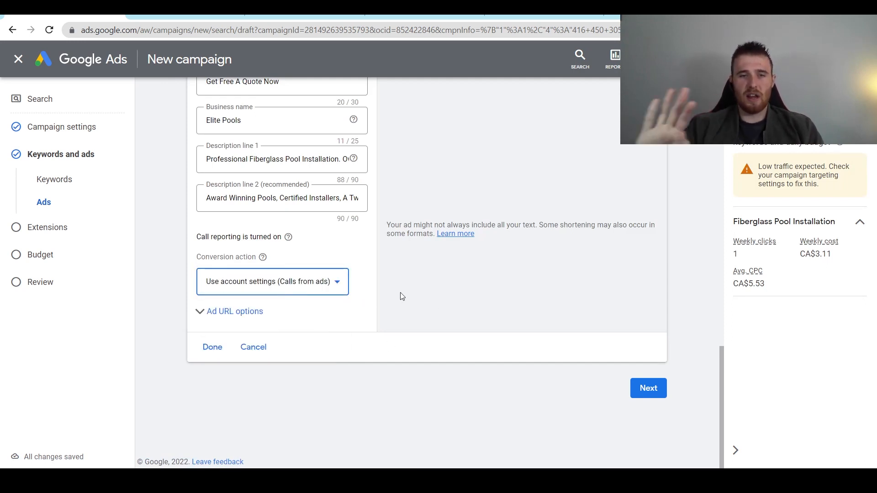
- Expand the ad URL options, save the call ad, and continue to Extensions
{"action": "left_click", "coordinate": [209, 315]}
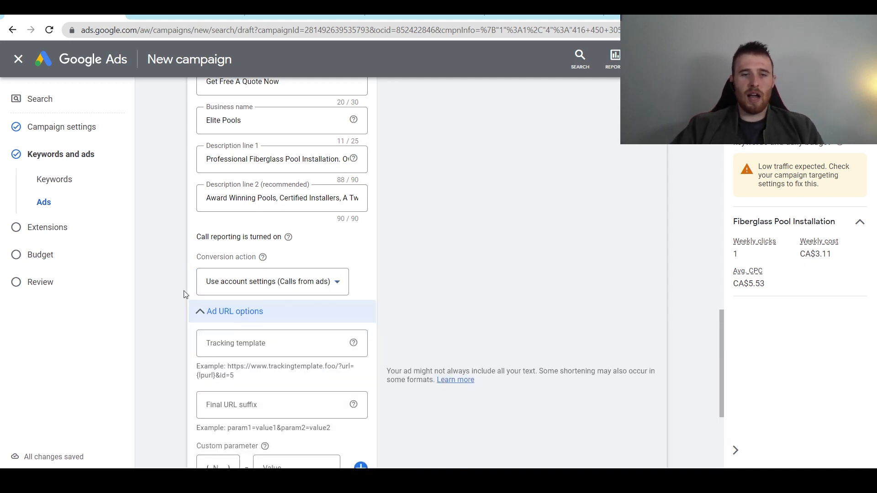
{"action": "scroll", "coordinate": [291, 284], "scroll_direction": "down", "scroll_amount": 3}
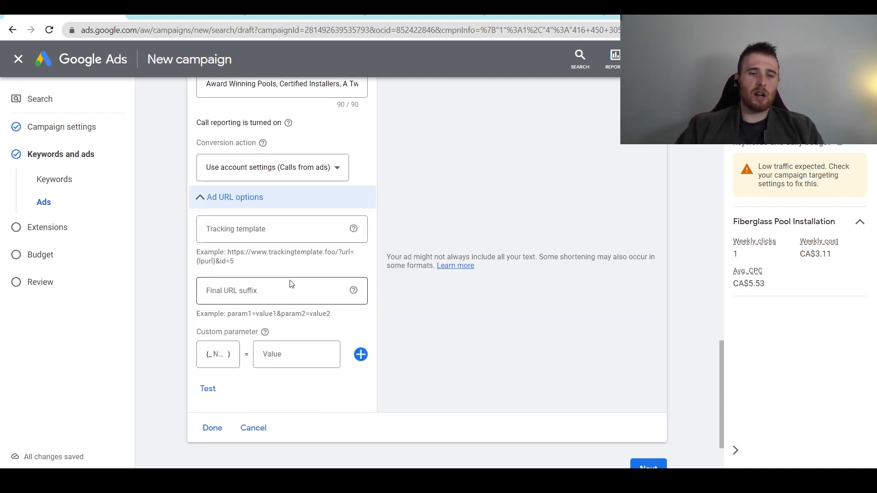
{"action": "left_click", "coordinate": [213, 429]}
{"action": "left_click", "coordinate": [652, 390]}
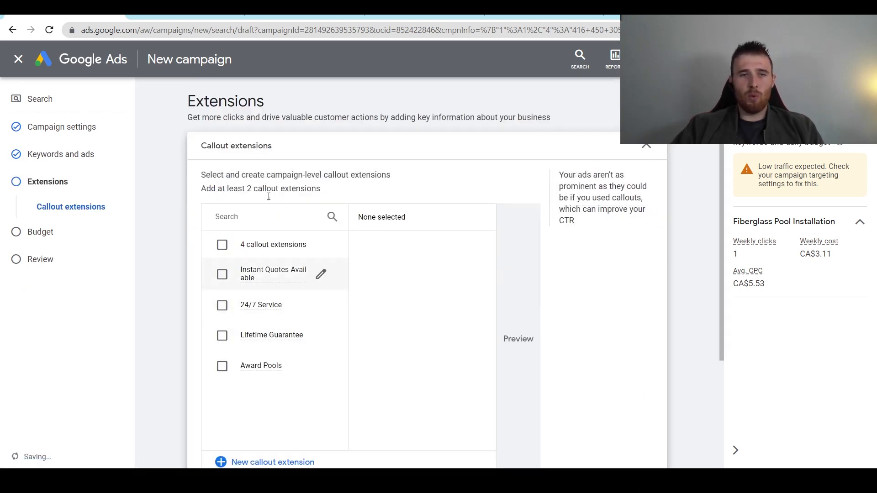
- Create a new callout extension with first callout '2 Year Warranty', fixing its spelling
{"action": "scroll", "coordinate": [178, 183], "scroll_direction": "down", "scroll_amount": 3}
{"action": "scroll", "coordinate": [201, 207], "scroll_direction": "up", "scroll_amount": 2}
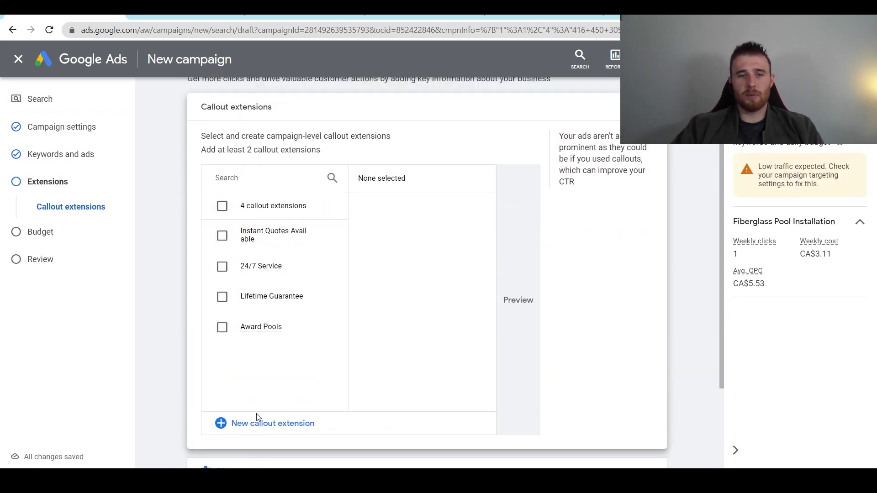
{"action": "left_click", "coordinate": [276, 428]}
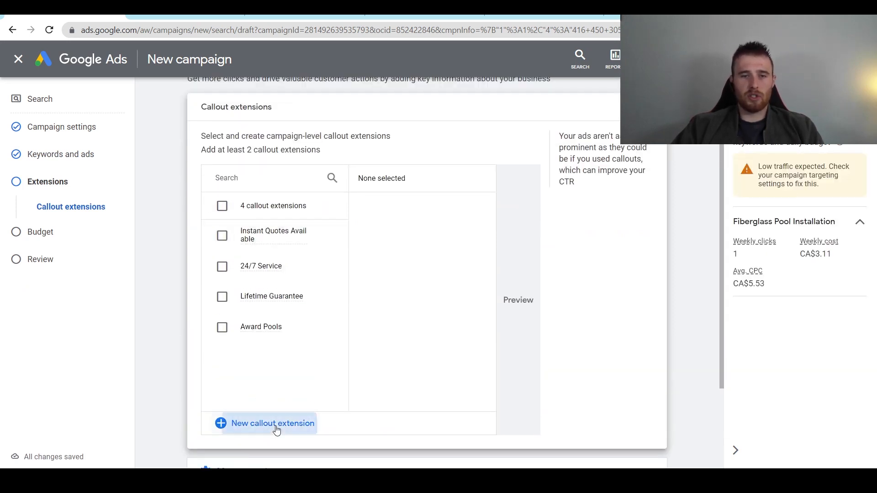
{"action": "left_click", "coordinate": [314, 203]}
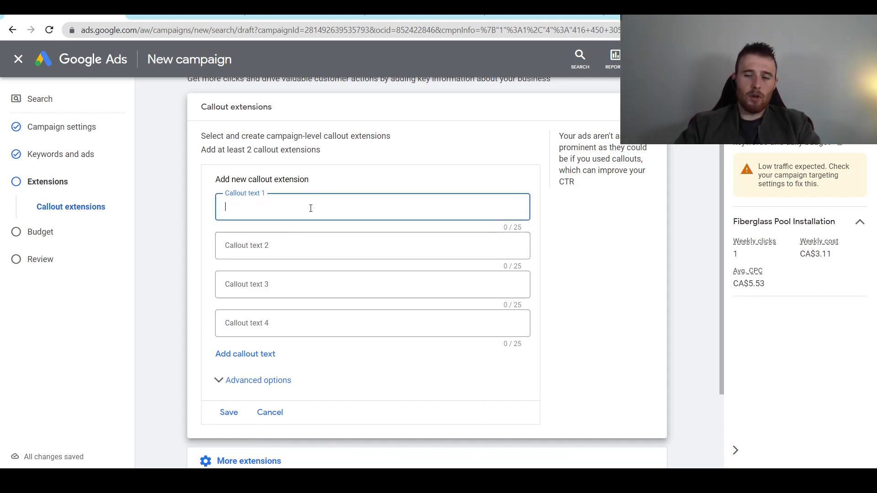
{"action": "type", "text": "2 Year Warrenty"}
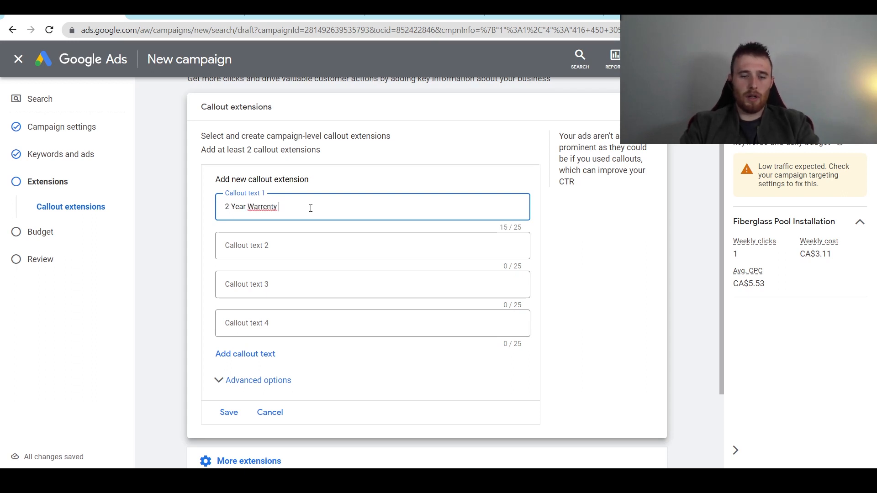
{"action": "right_click", "coordinate": [264, 207]}
{"action": "left_click", "coordinate": [292, 216]}
- Enter callouts 'Award Winning Pools' and '20 Years Of Experience', and begin the fourth with 'Free Pool'
{"action": "left_click", "coordinate": [269, 254]}
{"action": "type", "text": "Award Winning Pools"}
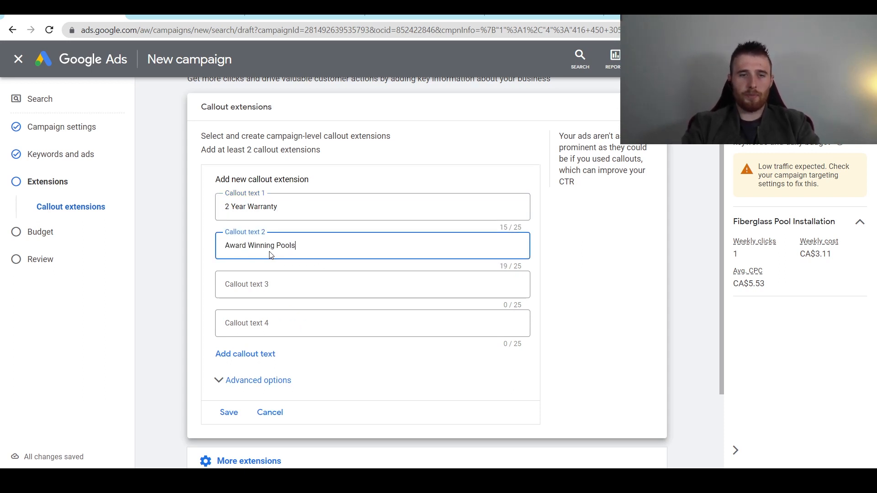
{"action": "left_click", "coordinate": [321, 285]}
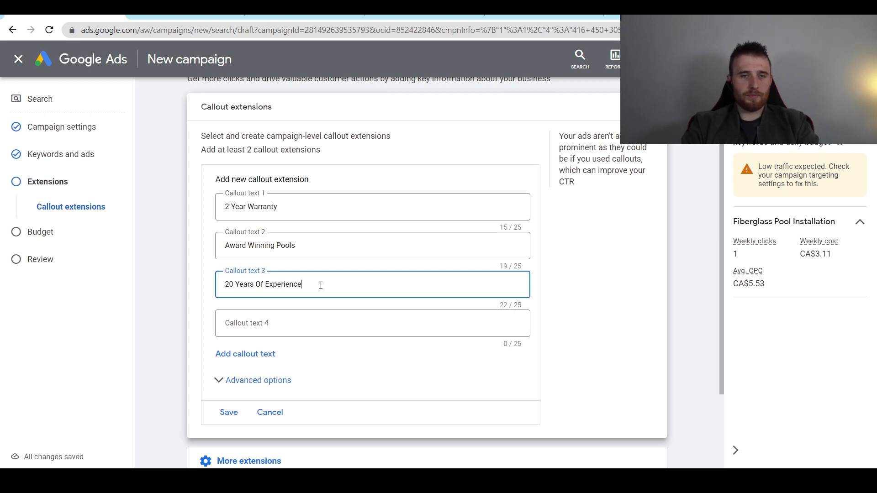
{"action": "key", "text": "Tab"}
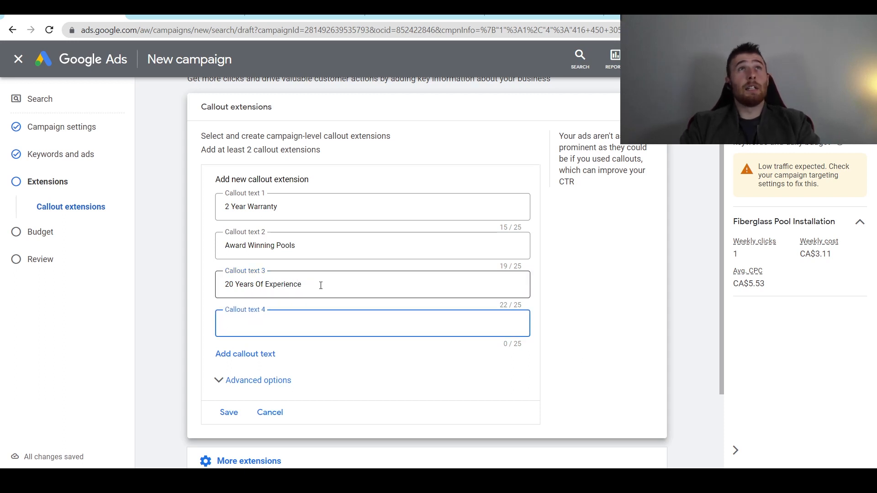
{"action": "type", "text": "Free "}
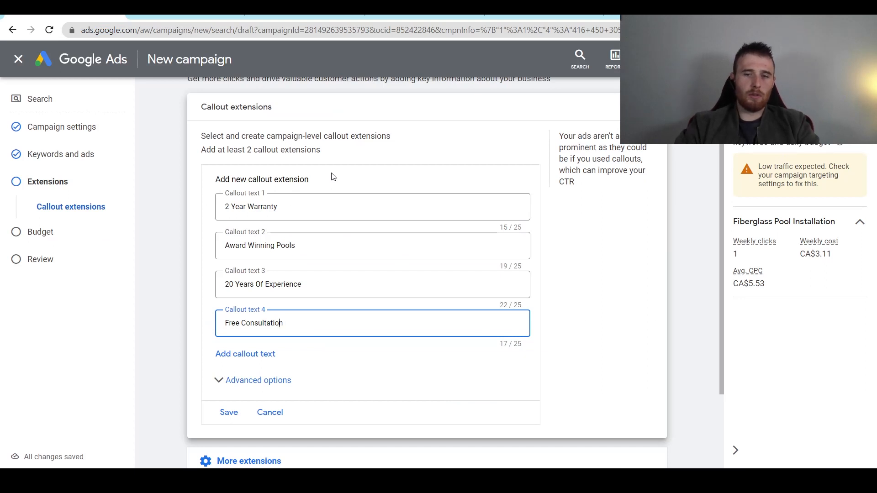
{"action": "type", "text": "Pool"}
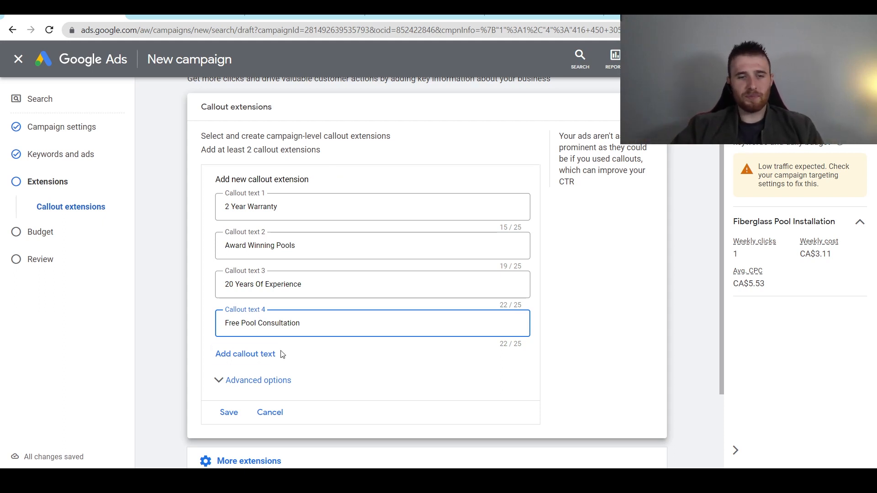
- Inspect the callout scheduling options, leaving them collapsed
{"action": "left_click", "coordinate": [262, 386]}
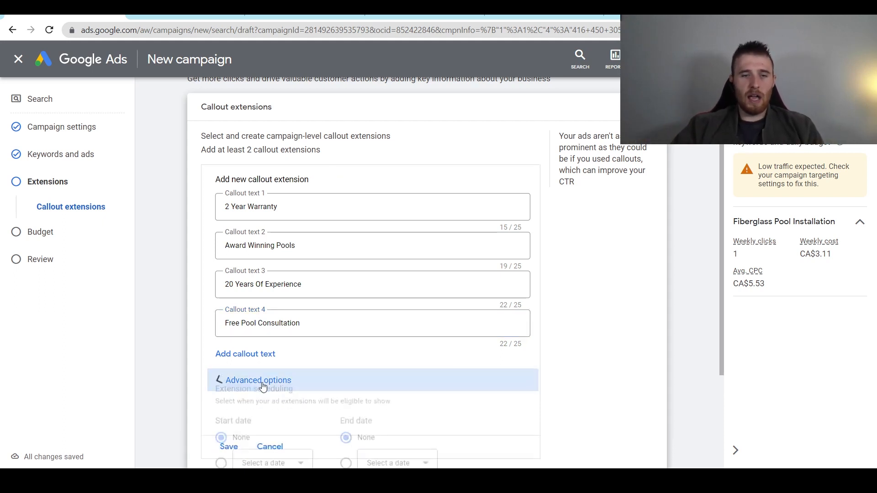
{"action": "left_click", "coordinate": [219, 380]}
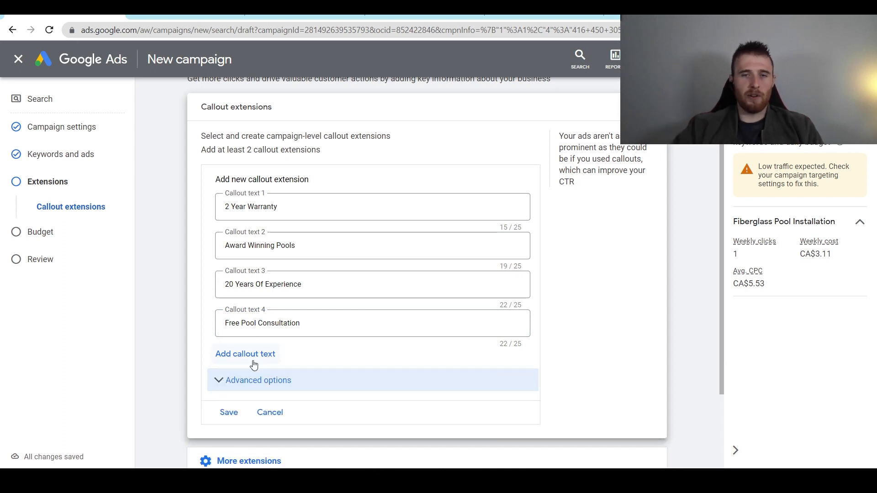
{"action": "scroll", "coordinate": [254, 365], "scroll_direction": "down", "scroll_amount": 3}
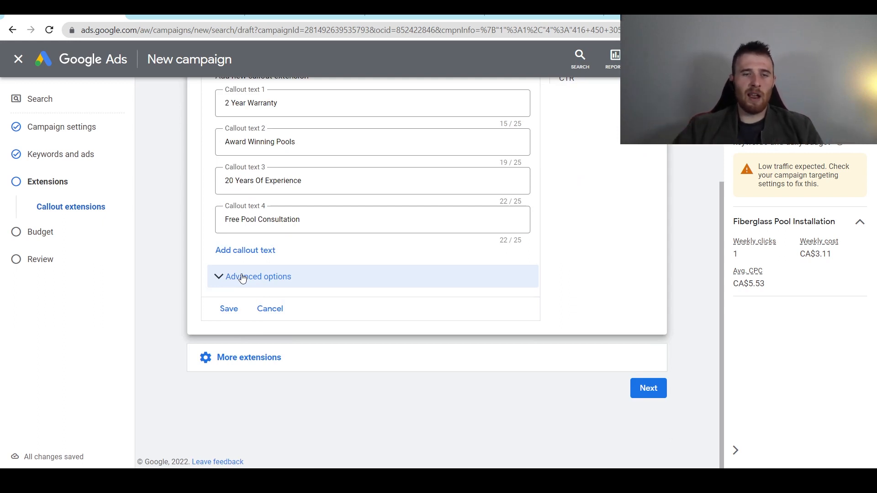
{"action": "left_click", "coordinate": [242, 277]}
{"action": "left_click", "coordinate": [238, 276]}
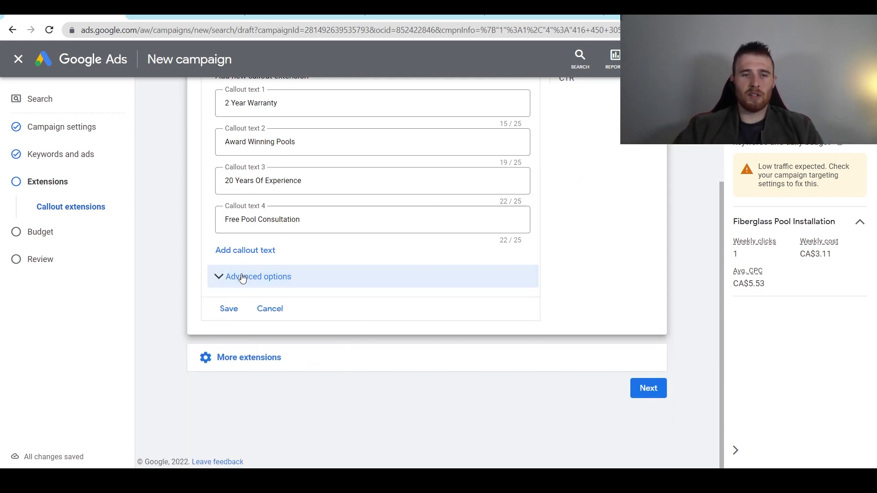
{"action": "left_click", "coordinate": [239, 277]}
{"action": "scroll", "coordinate": [337, 320], "scroll_direction": "down", "scroll_amount": 3}
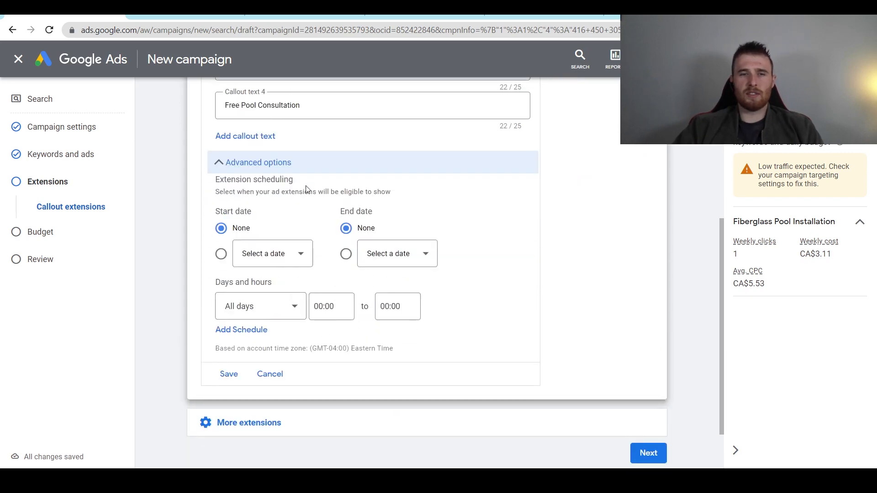
{"action": "scroll", "coordinate": [319, 238], "scroll_direction": "up", "scroll_amount": 3}
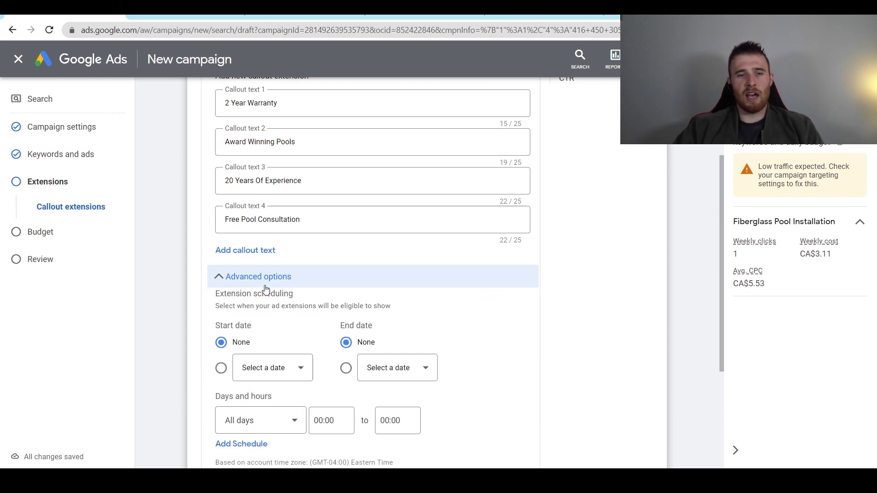
{"action": "left_click", "coordinate": [266, 286]}
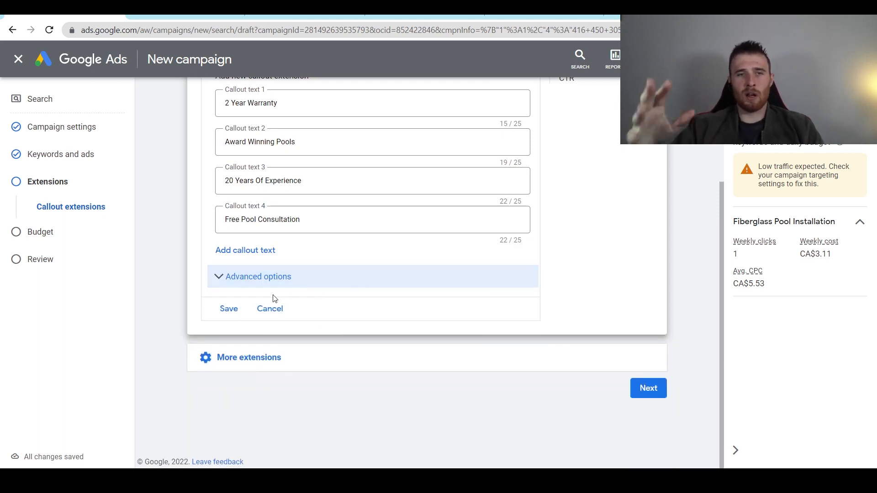
- Save the four new callouts, leaving Award Pools unselected
{"action": "left_click", "coordinate": [229, 308]}
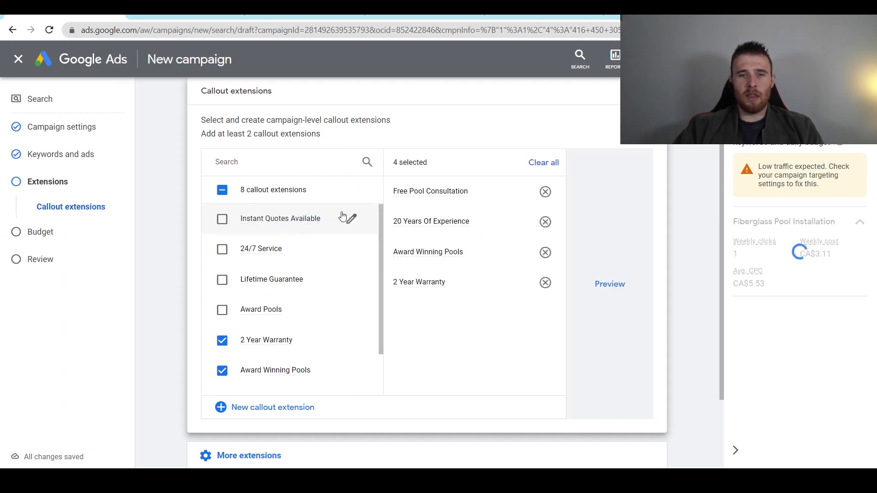
{"action": "left_click", "coordinate": [222, 310]}
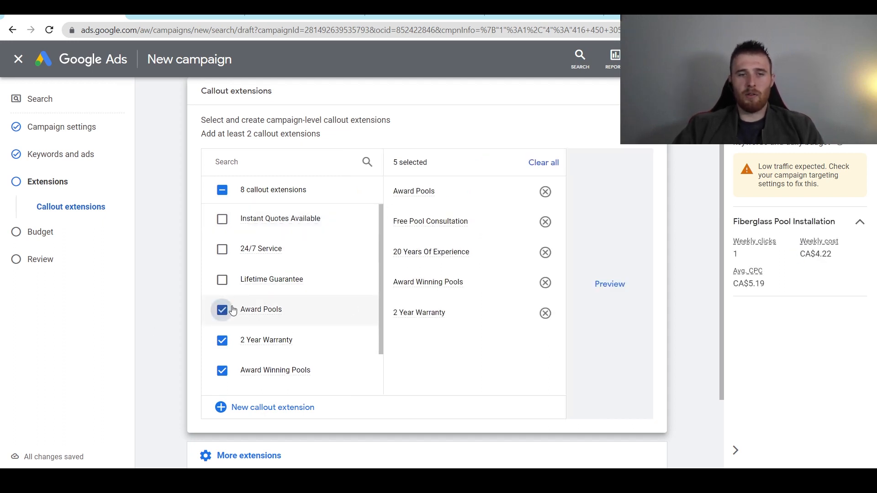
{"action": "left_click", "coordinate": [222, 311]}
{"action": "scroll", "coordinate": [288, 290], "scroll_direction": "down", "scroll_amount": 1}
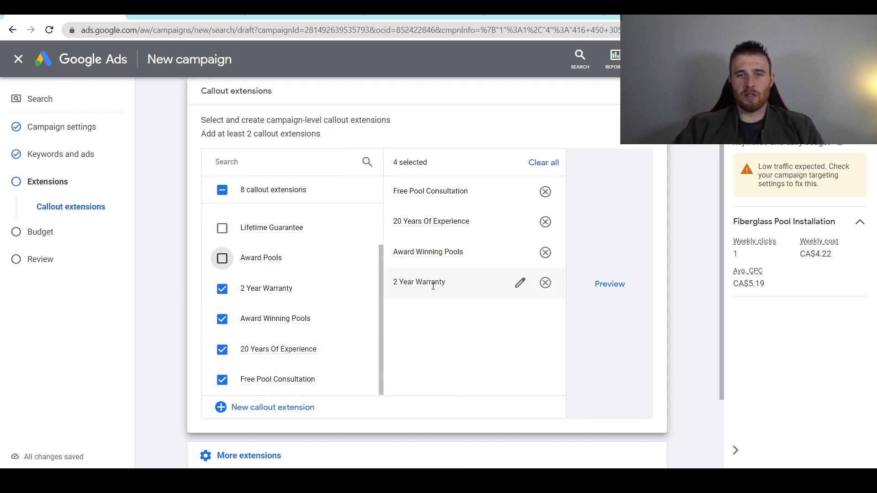
{"action": "scroll", "coordinate": [340, 330], "scroll_direction": "down", "scroll_amount": 2}
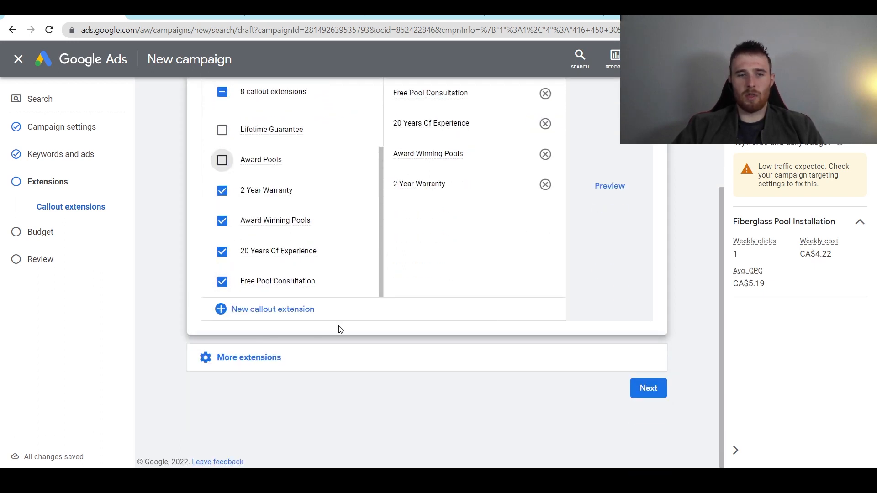
- Add a structured snippet extensions section and expand it
{"action": "left_click", "coordinate": [245, 362]}
{"action": "left_click", "coordinate": [473, 387]}
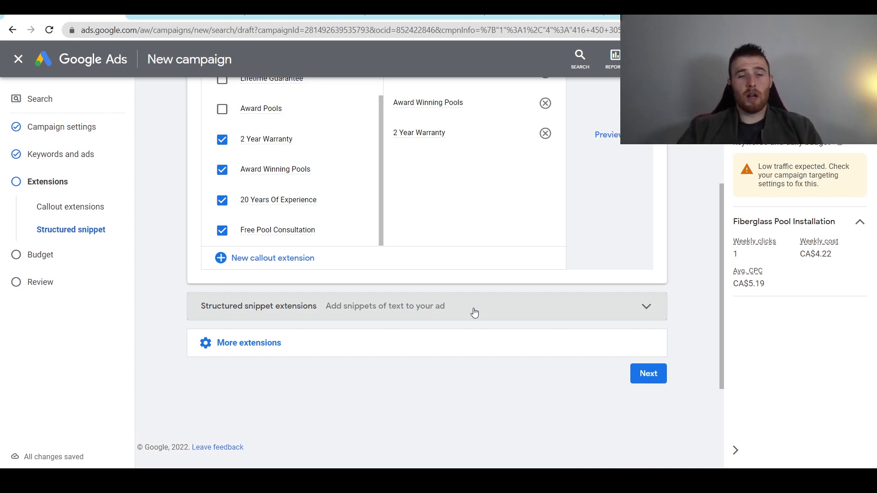
{"action": "scroll", "coordinate": [193, 171], "scroll_direction": "up", "scroll_amount": 5}
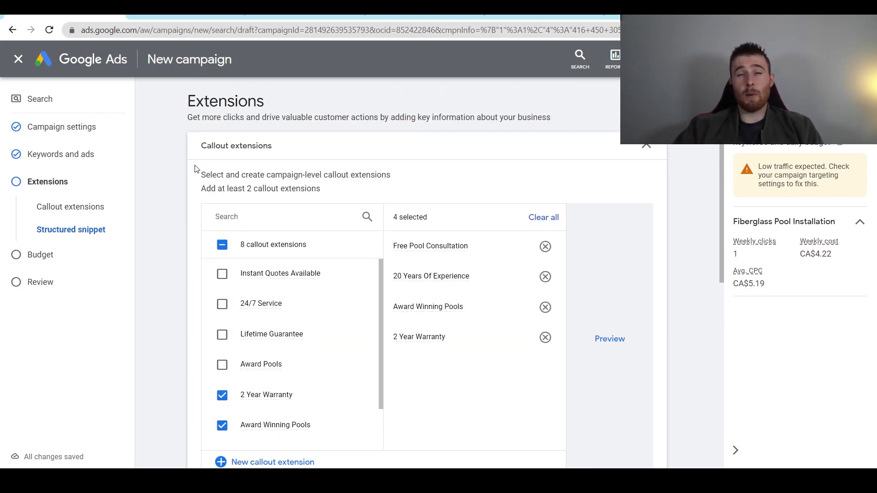
{"action": "scroll", "coordinate": [197, 170], "scroll_direction": "down", "scroll_amount": 1}
{"action": "scroll", "coordinate": [197, 170], "scroll_direction": "down", "scroll_amount": 4}
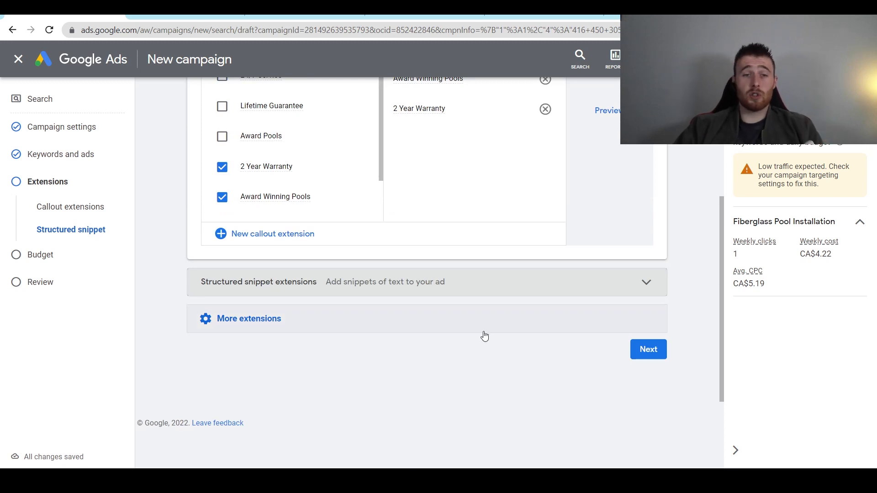
{"action": "left_click", "coordinate": [452, 286]}
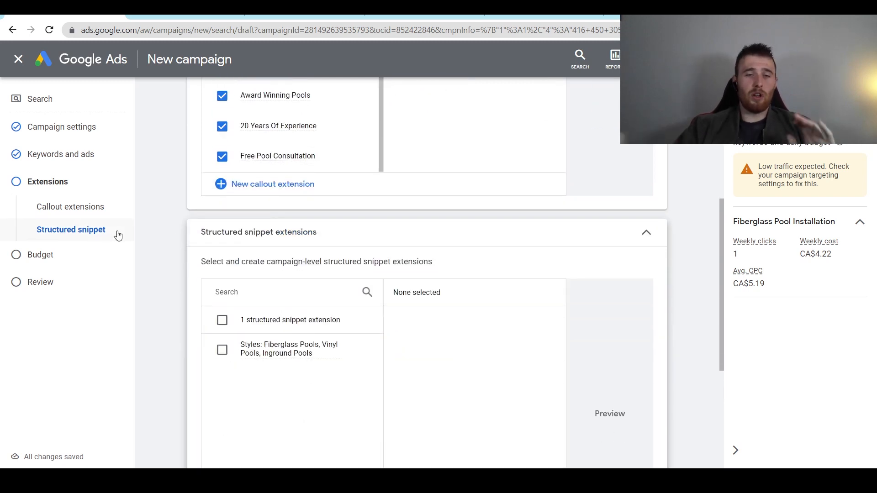
- Start a structured snippet with English language and the Types header
{"action": "scroll", "coordinate": [198, 233], "scroll_direction": "down", "scroll_amount": 3}
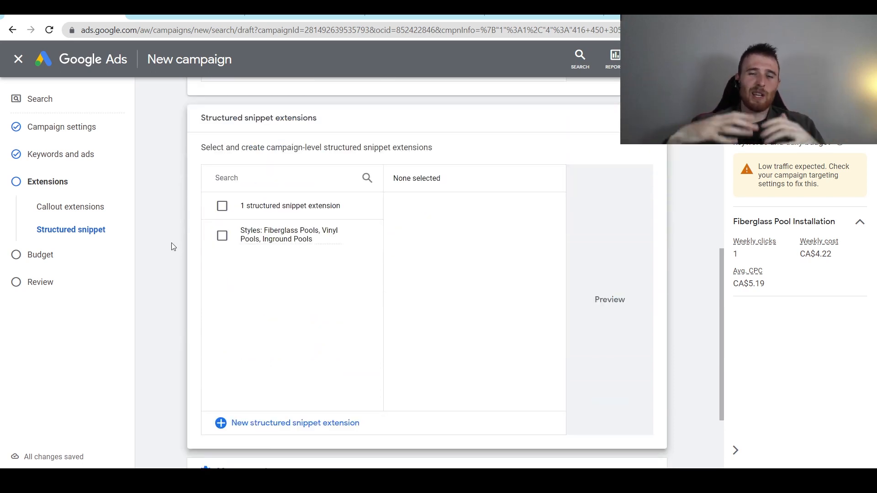
{"action": "left_click", "coordinate": [265, 434]}
{"action": "left_click", "coordinate": [237, 223]}
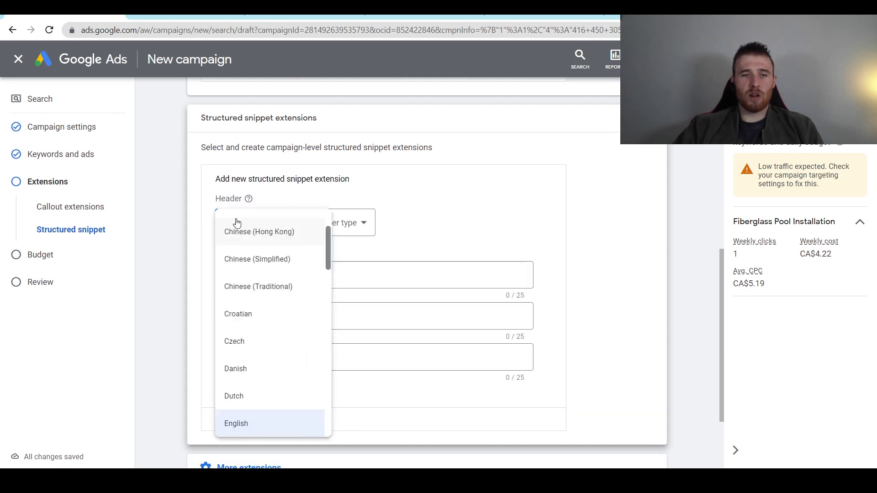
{"action": "left_click", "coordinate": [441, 241]}
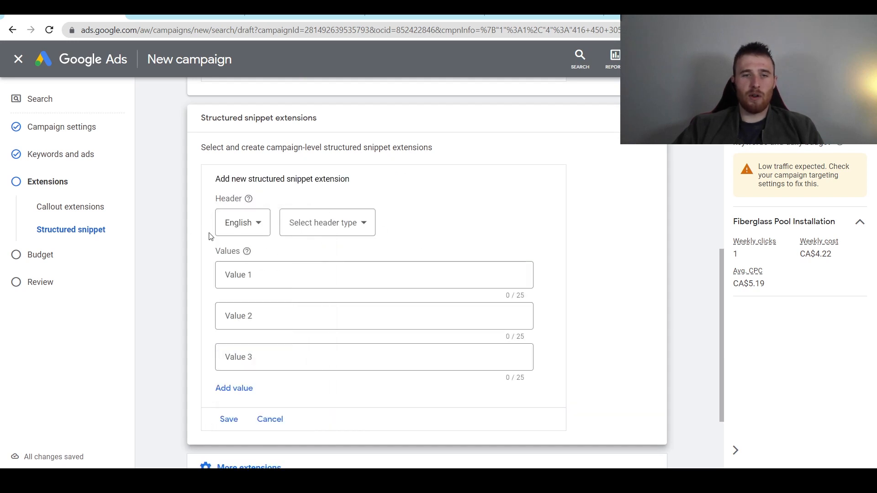
{"action": "left_click", "coordinate": [342, 227]}
{"action": "scroll", "coordinate": [403, 289], "scroll_direction": "down", "scroll_amount": 3}
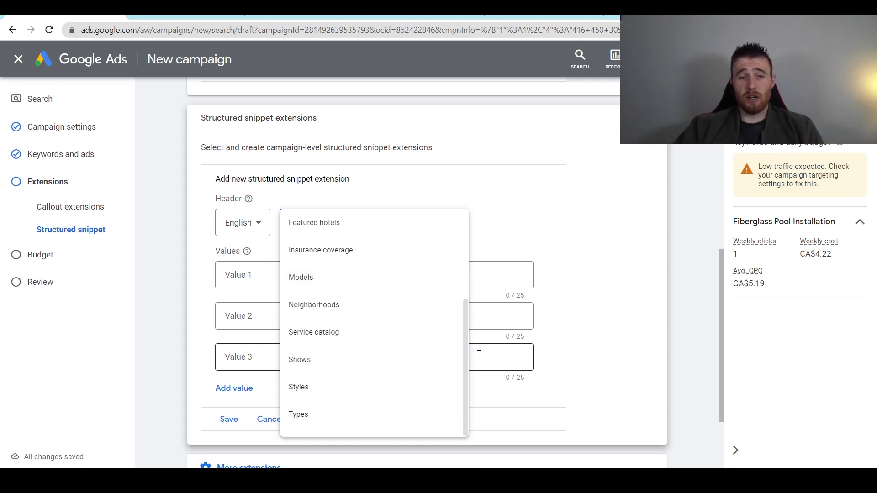
{"action": "left_click", "coordinate": [384, 415]}
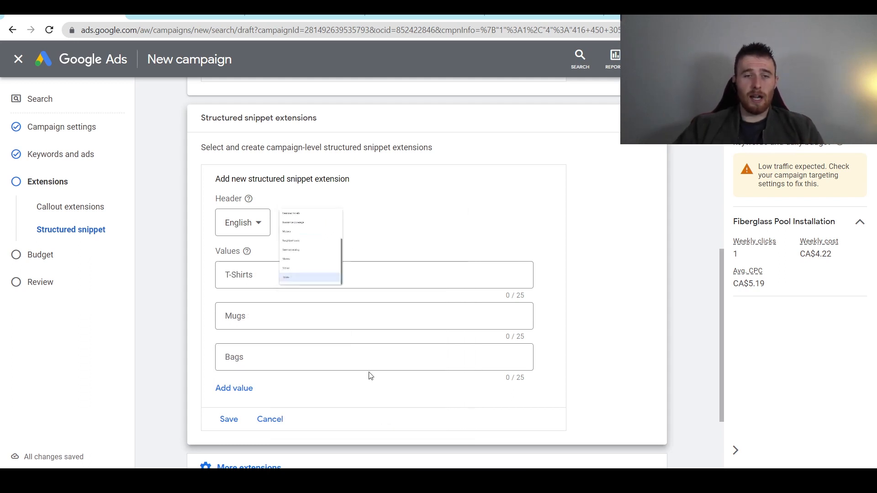
- Fill in the Types values (Vinyl, Fiberglass Pools, Inground) and save the snippet
{"action": "left_click", "coordinate": [339, 284]}
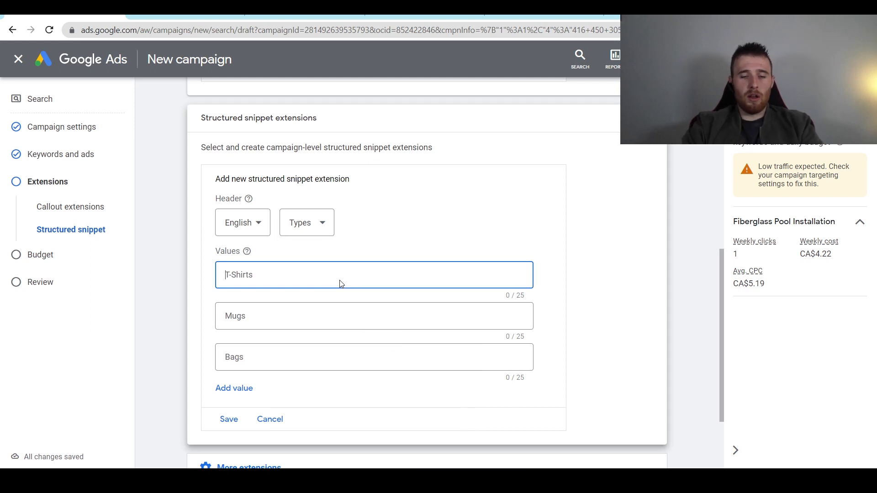
{"action": "type", "text": "Vinyl Pools"}
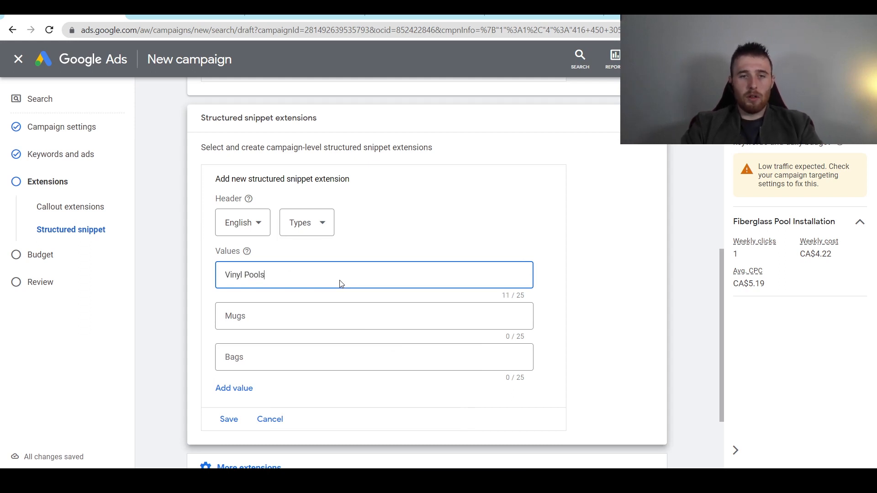
{"action": "key", "text": "Tab"}
{"action": "type", "text": "Fib"}
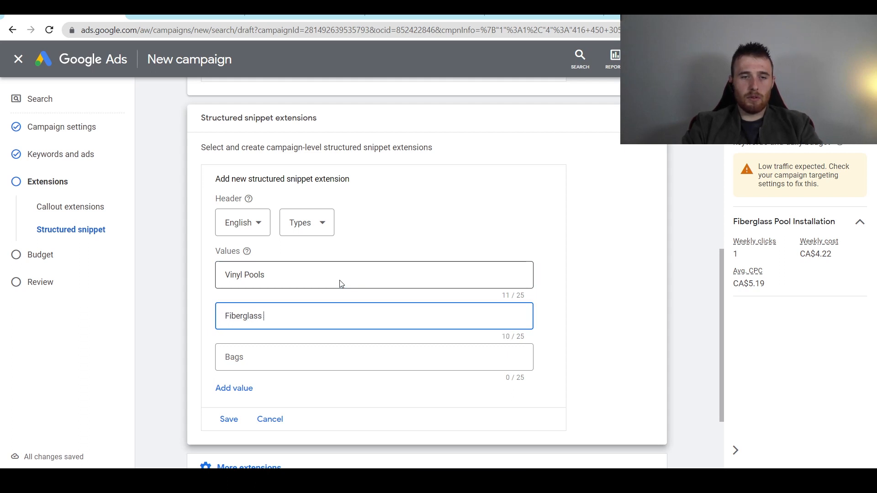
{"action": "type", "text": "erglass Pools"}
{"action": "key", "text": "Tab"}
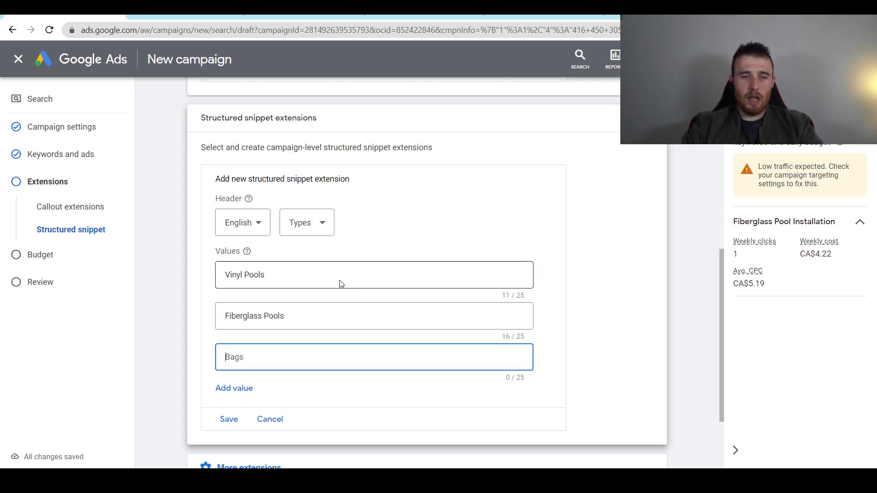
{"action": "type", "text": "Inground Pools"}
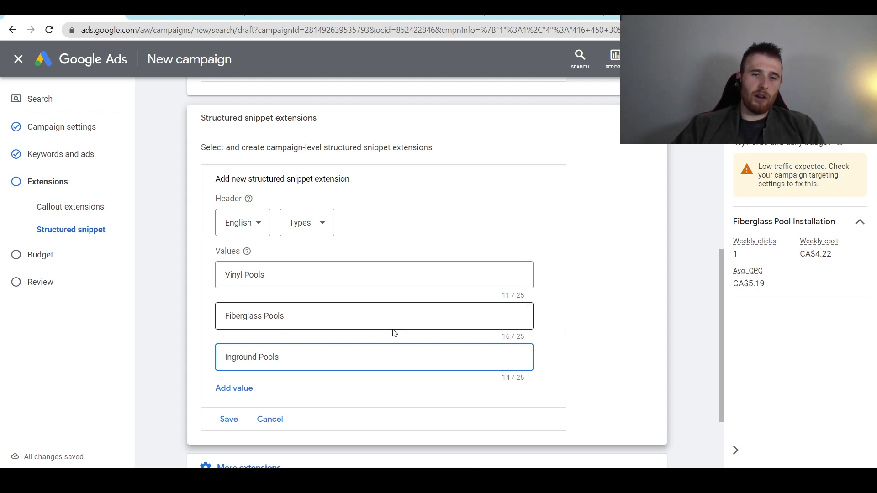
{"action": "left_click", "coordinate": [228, 420]}
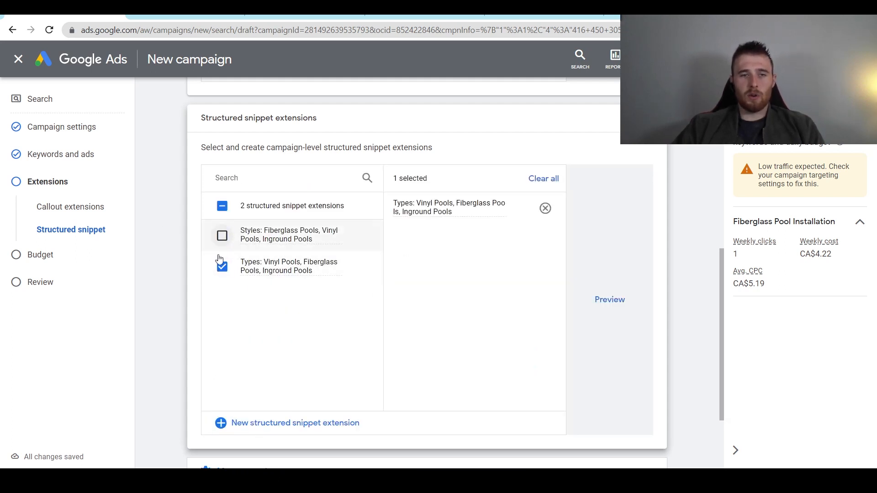
- Advance from extensions to the Budget step
{"action": "scroll", "coordinate": [626, 320], "scroll_direction": "down", "scroll_amount": 2}
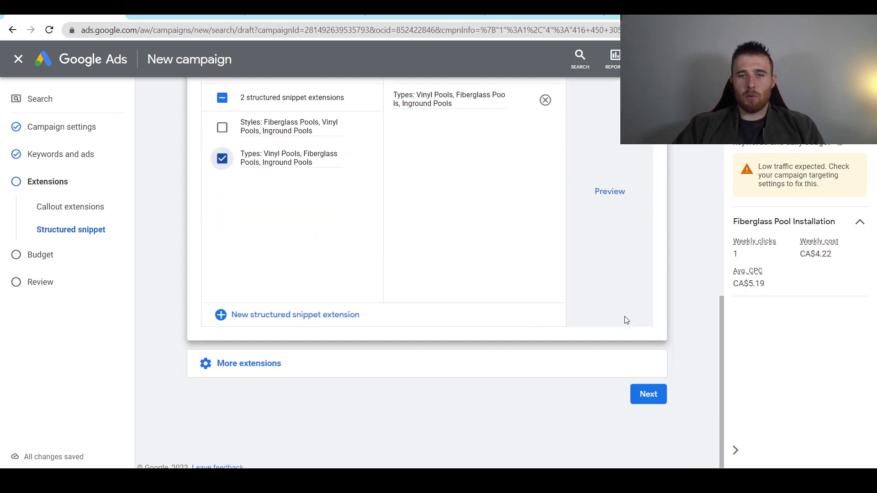
{"action": "scroll", "coordinate": [185, 203], "scroll_direction": "down", "scroll_amount": 2}
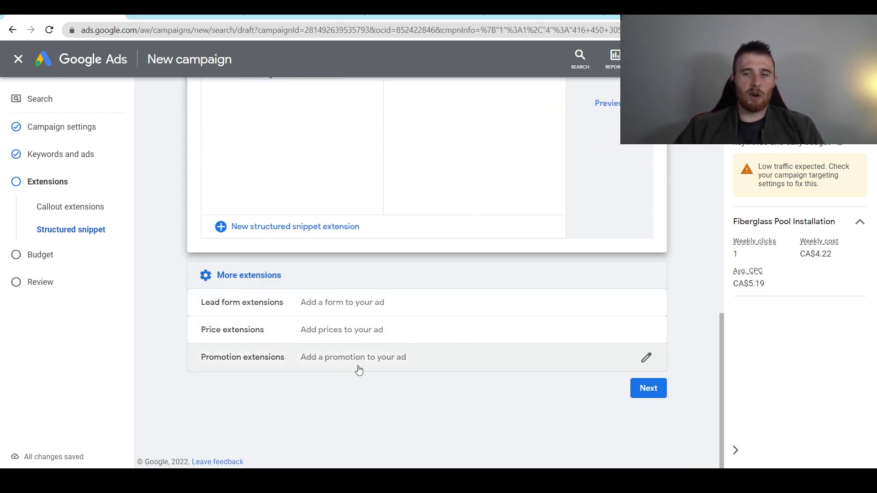
{"action": "left_click", "coordinate": [652, 394]}
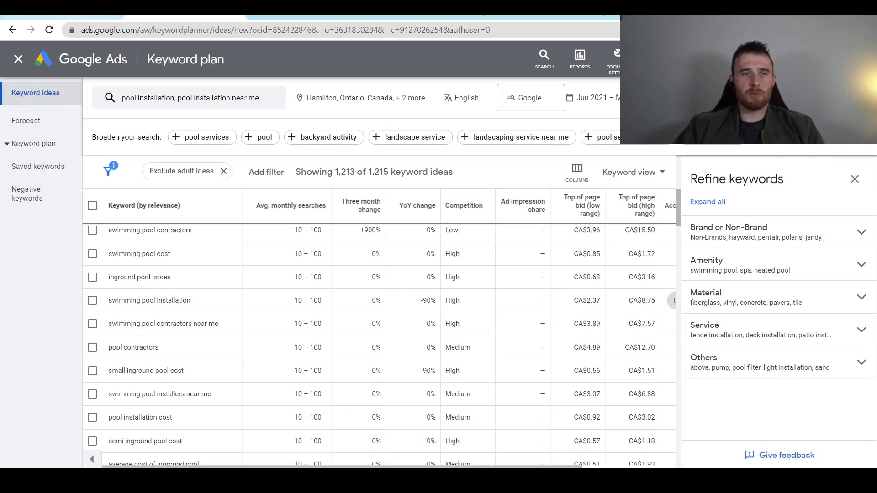
- Return to the New campaign tab at the Budget step
{"action": "left_click", "coordinate": [106, 18]}
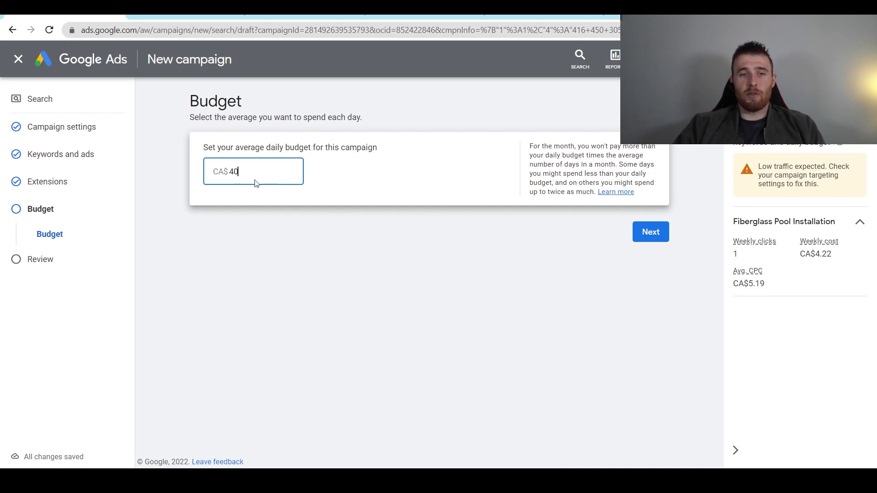
- Review the low-traffic and create-3-ads warnings, then publish Call Only Campaign - Pool Installation
{"action": "left_click", "coordinate": [652, 233]}
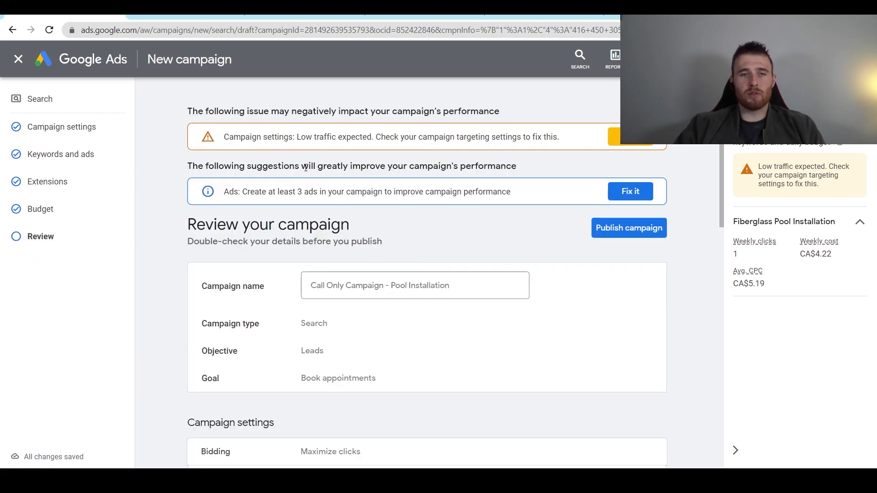
{"action": "left_click_drag", "start_coordinate": [238, 141], "coordinate": [322, 147]}
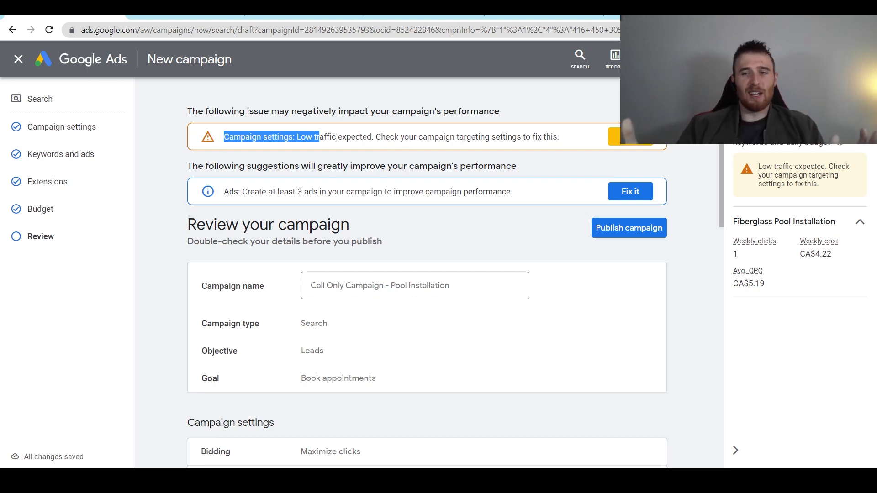
{"action": "left_click", "coordinate": [419, 161]}
{"action": "scroll", "coordinate": [407, 178], "scroll_direction": "down", "scroll_amount": 1}
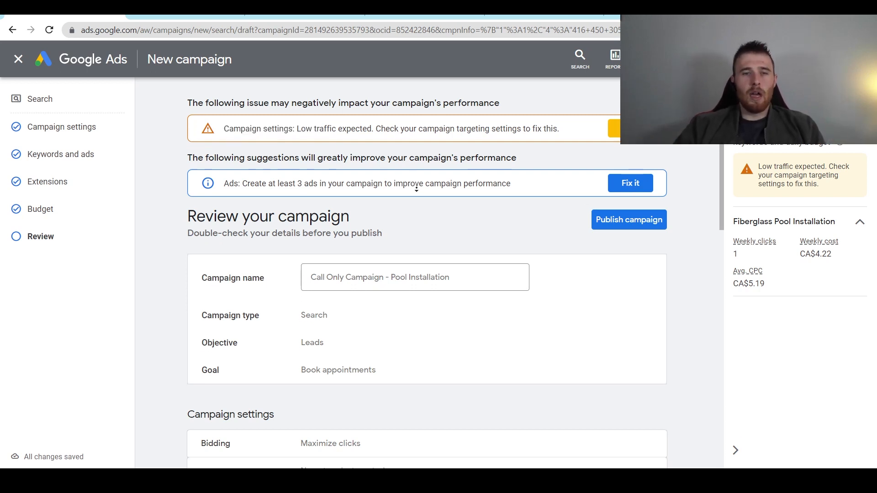
{"action": "left_click_drag", "start_coordinate": [251, 164], "coordinate": [358, 168]}
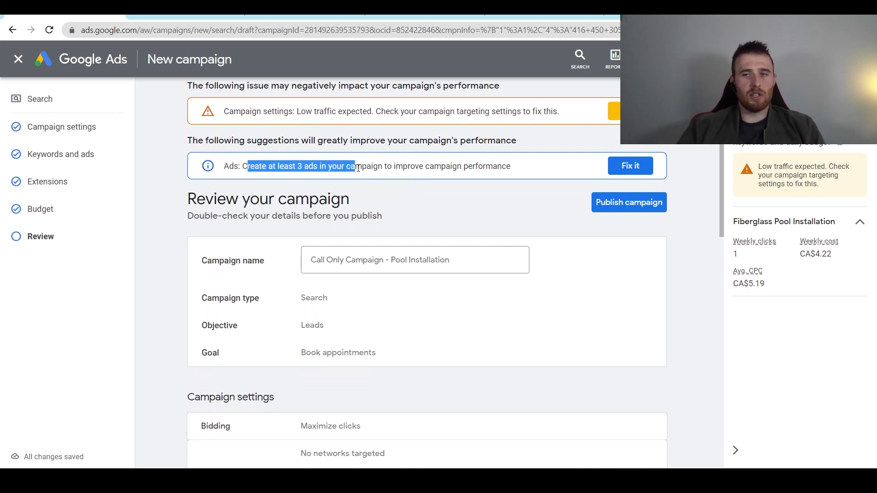
{"action": "scroll", "coordinate": [366, 176], "scroll_direction": "down", "scroll_amount": 10}
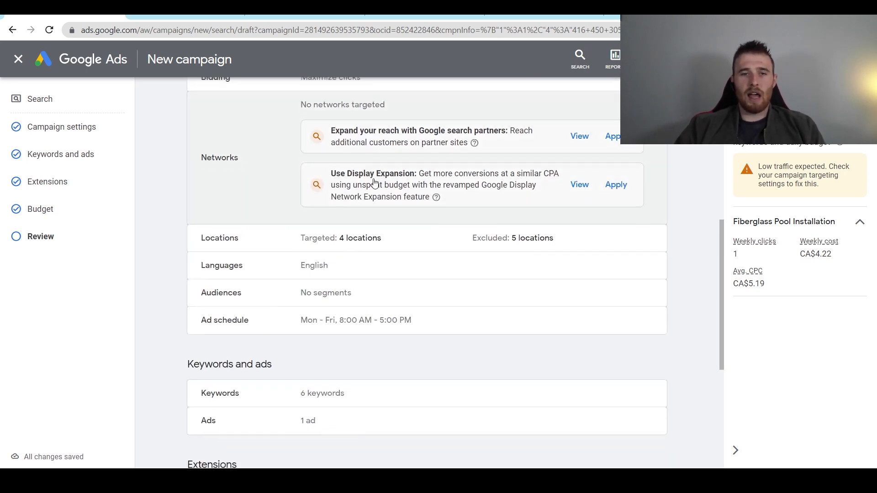
{"action": "left_click", "coordinate": [624, 374]}
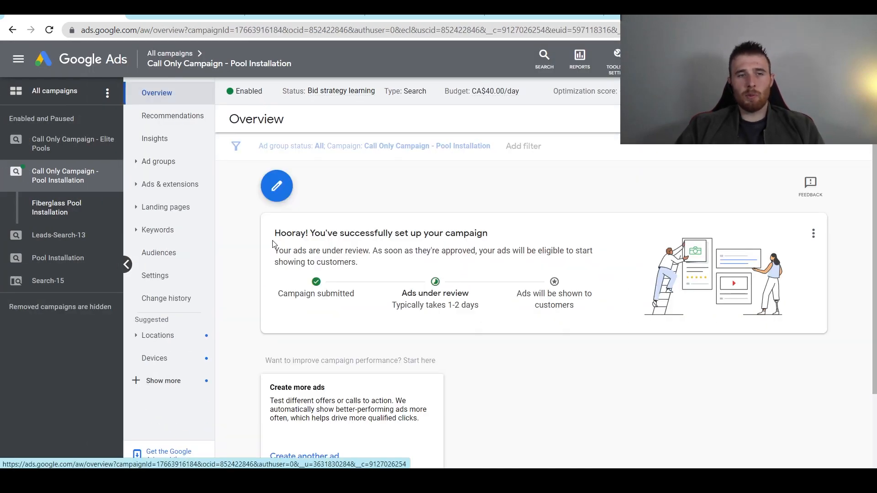
- Pause the new campaign and view the Fiberglass Pool Installation ad group's ads
{"action": "left_click", "coordinate": [242, 98]}
{"action": "left_click", "coordinate": [245, 122]}
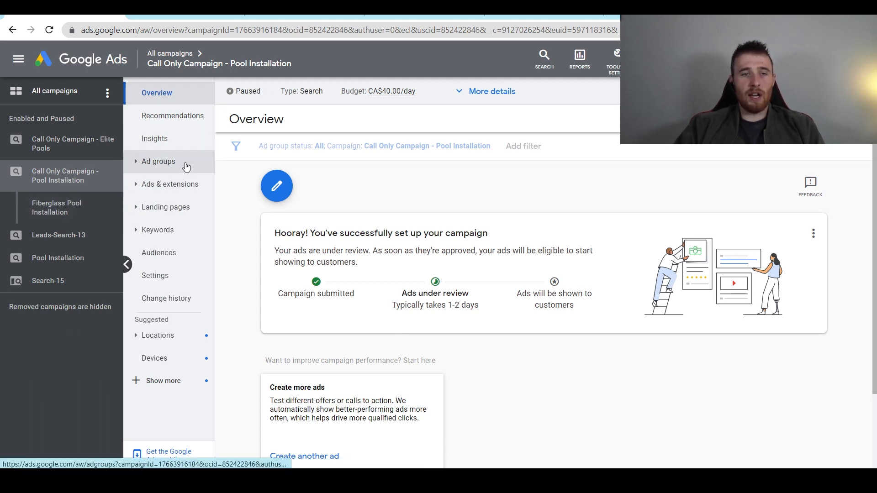
{"action": "left_click", "coordinate": [193, 192]}
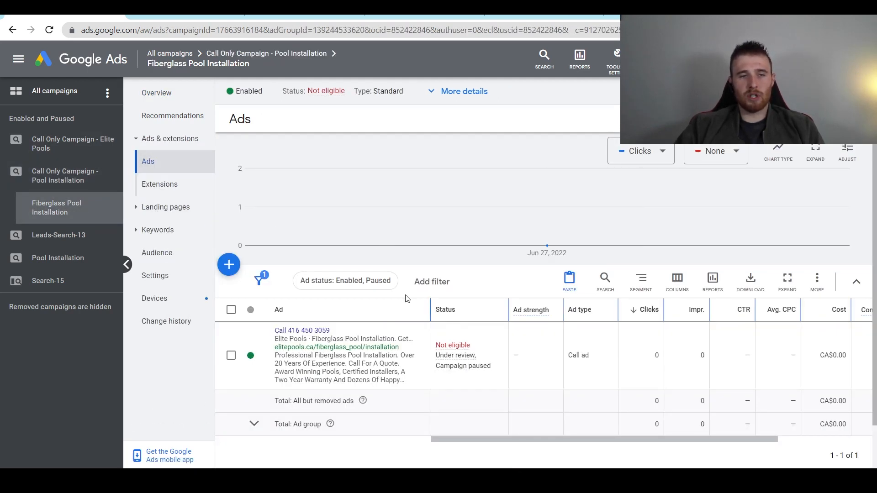
- Copy the existing call ad and bring up the Paste option
{"action": "left_click", "coordinate": [231, 356]}
{"action": "left_click", "coordinate": [294, 282]}
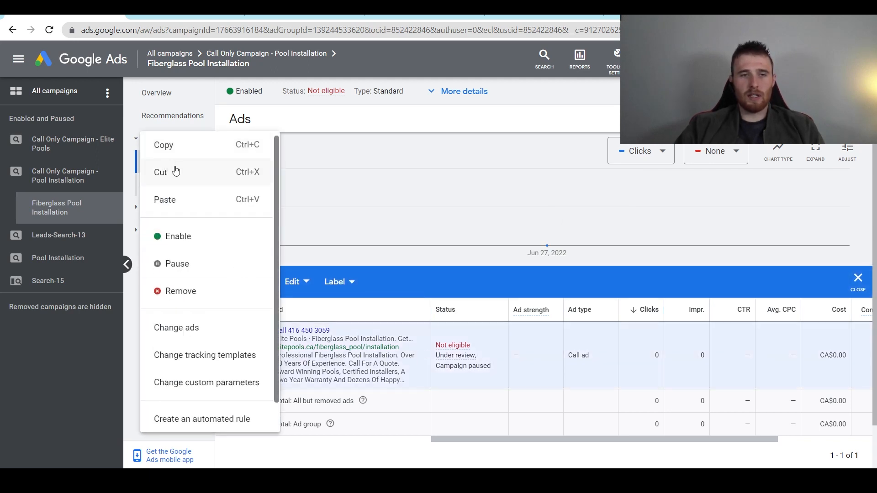
{"action": "left_click", "coordinate": [180, 152]}
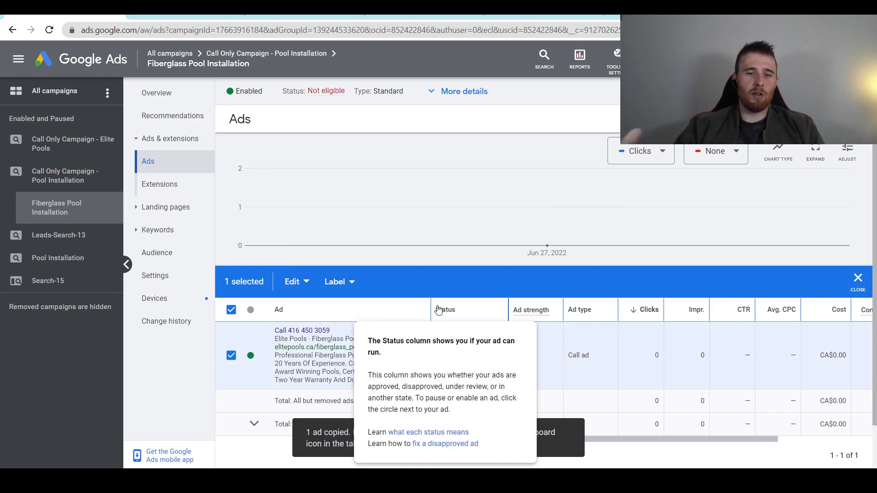
{"action": "left_click", "coordinate": [294, 282]}
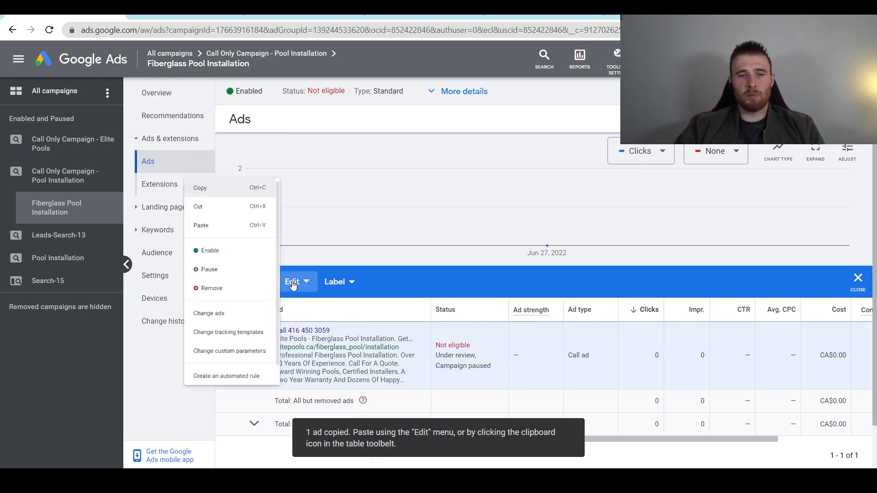
{"action": "left_click", "coordinate": [216, 209]}
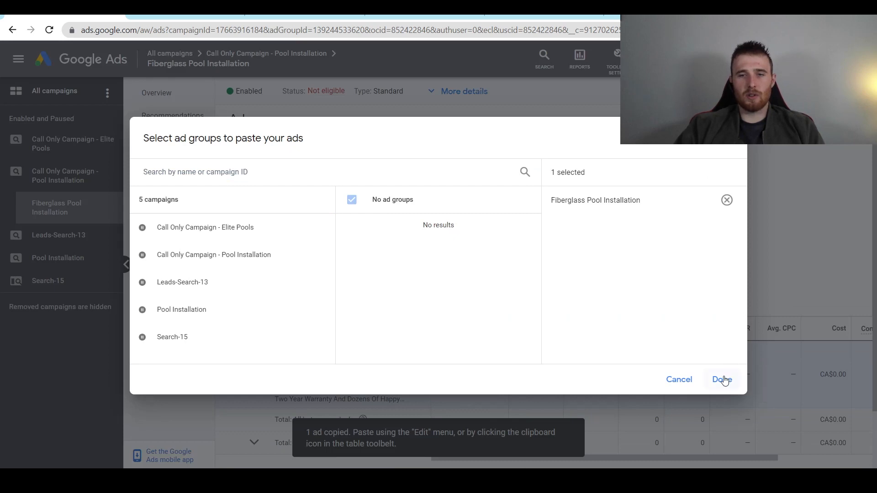
- Paste a paused copy of the call ad into the Fiberglass Pool Installation ad group
{"action": "left_click", "coordinate": [724, 380]}
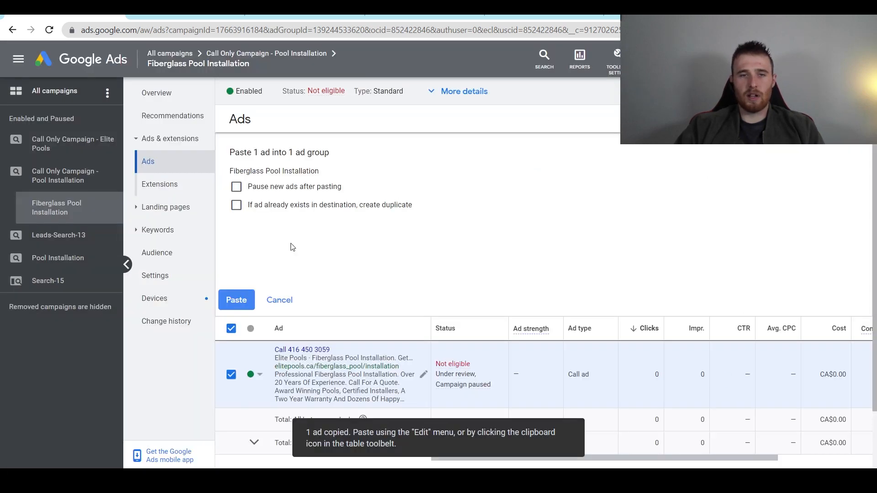
{"action": "left_click", "coordinate": [237, 186]}
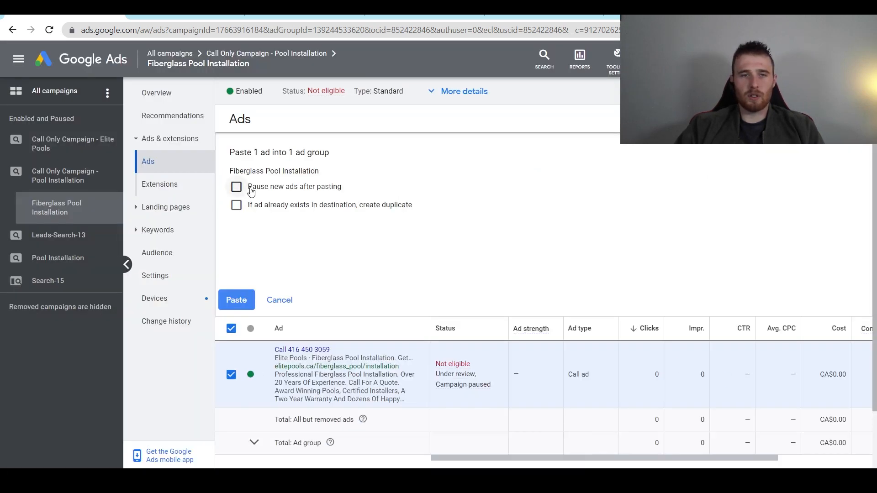
{"action": "left_click", "coordinate": [242, 304]}
{"action": "left_click", "coordinate": [236, 205]}
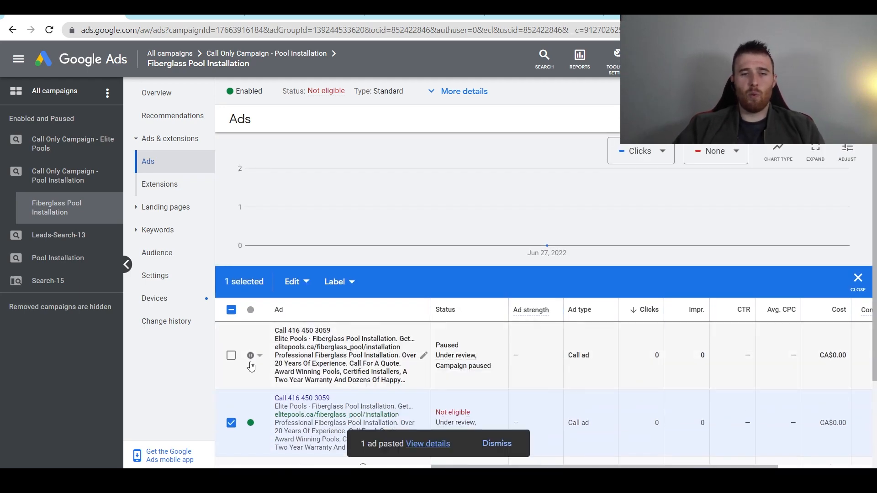
- Paste a second paused duplicate of the call ad into the same ad group
{"action": "left_click", "coordinate": [294, 281]}
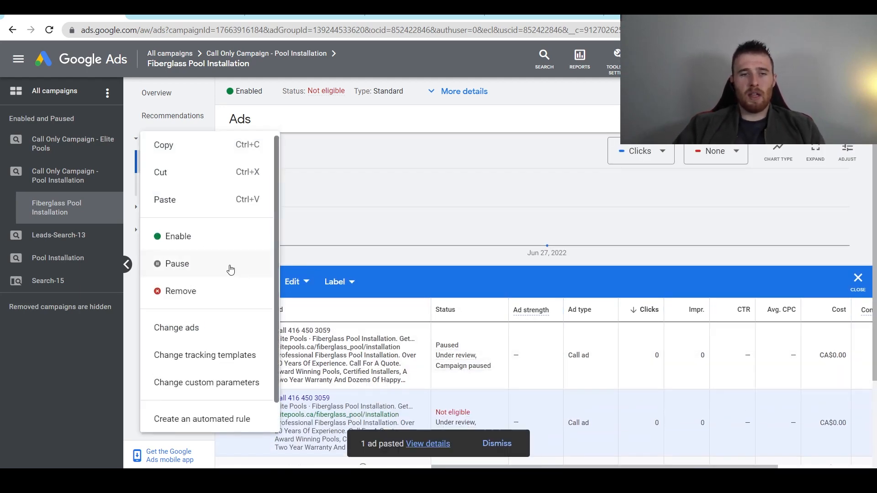
{"action": "left_click", "coordinate": [192, 200]}
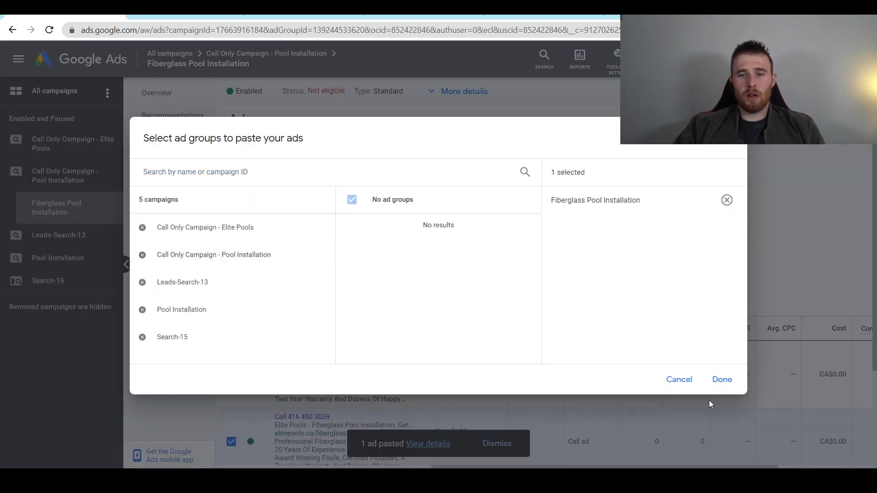
{"action": "left_click", "coordinate": [724, 380]}
{"action": "left_click", "coordinate": [313, 206]}
{"action": "left_click", "coordinate": [295, 189]}
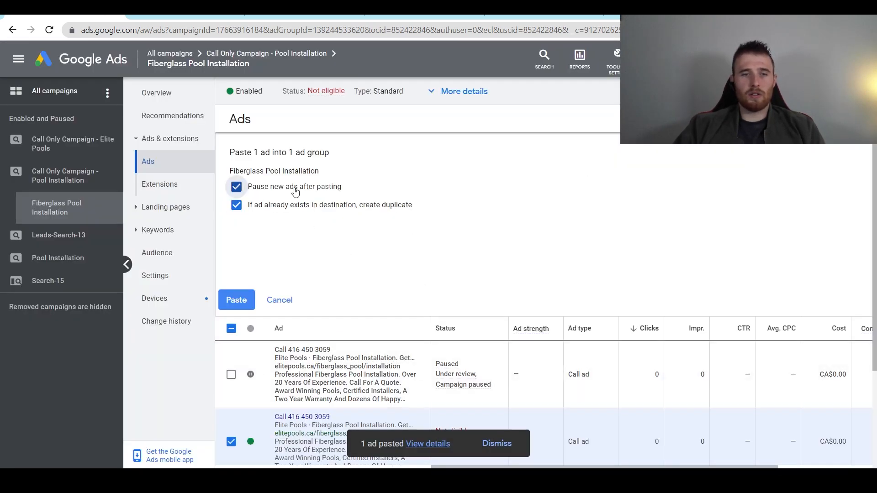
{"action": "left_click", "coordinate": [249, 302]}
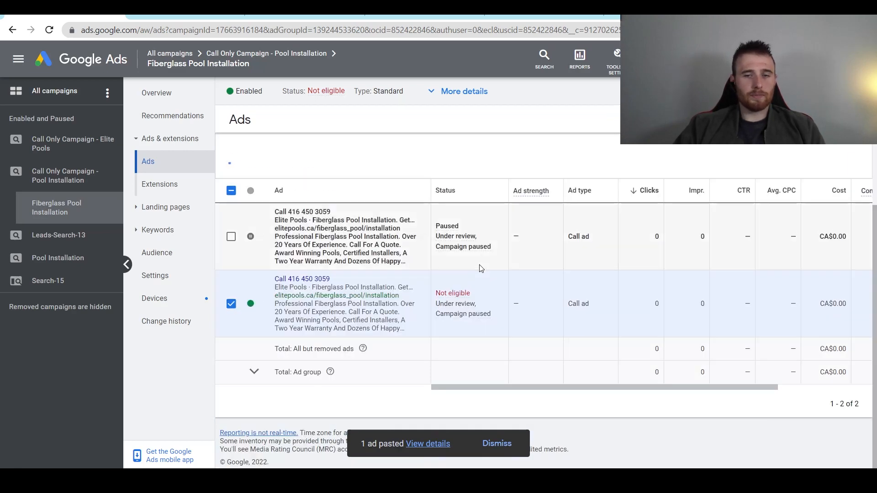
{"action": "scroll", "coordinate": [370, 312], "scroll_direction": "down", "scroll_amount": 3}
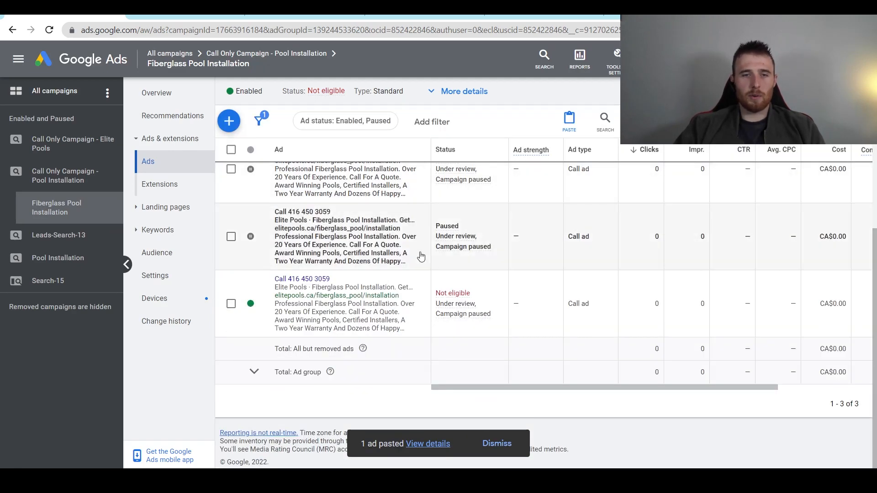
{"action": "scroll", "coordinate": [421, 260], "scroll_direction": "up", "scroll_amount": 3}
{"action": "scroll", "coordinate": [422, 264], "scroll_direction": "down", "scroll_amount": 3}
{"action": "scroll", "coordinate": [366, 262], "scroll_direction": "up", "scroll_amount": 3}
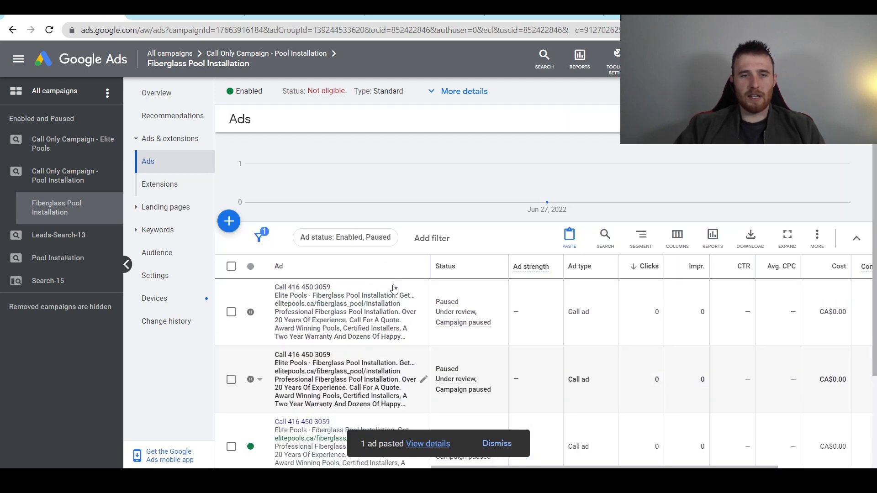
{"action": "scroll", "coordinate": [339, 331], "scroll_direction": "down", "scroll_amount": 3}
{"action": "scroll", "coordinate": [421, 289], "scroll_direction": "up", "scroll_amount": 3}
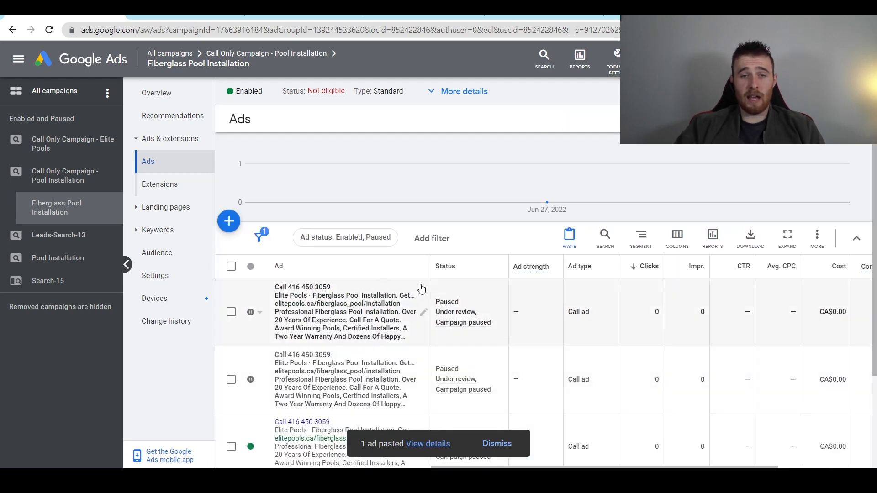
- Change the first paused copy's headlines to 'Certified Fiberglass Pools' and '2 Year Warranty-Award Winning'
{"action": "left_click", "coordinate": [423, 314]}
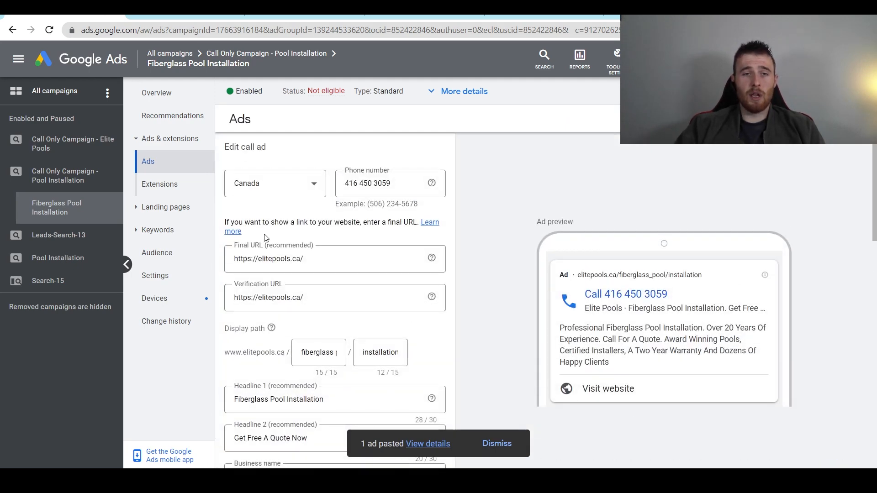
{"action": "scroll", "coordinate": [336, 238], "scroll_direction": "down", "scroll_amount": 3}
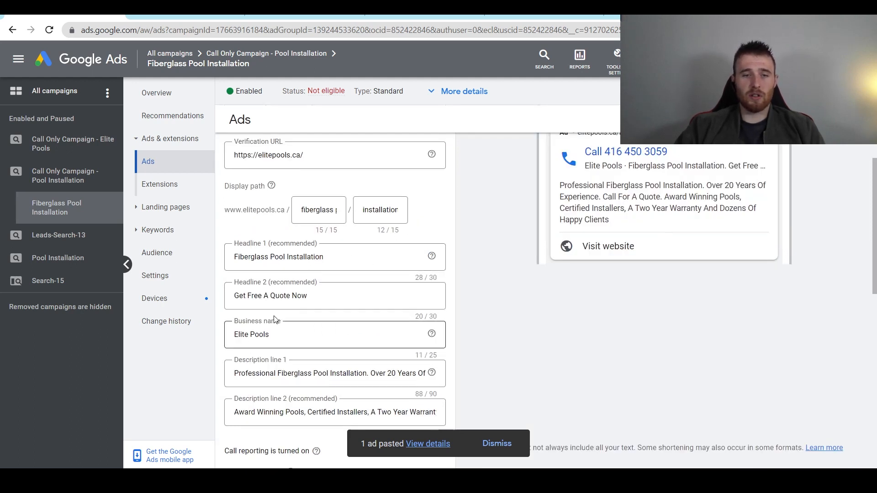
{"action": "left_click_drag", "start_coordinate": [234, 258], "coordinate": [375, 284]}
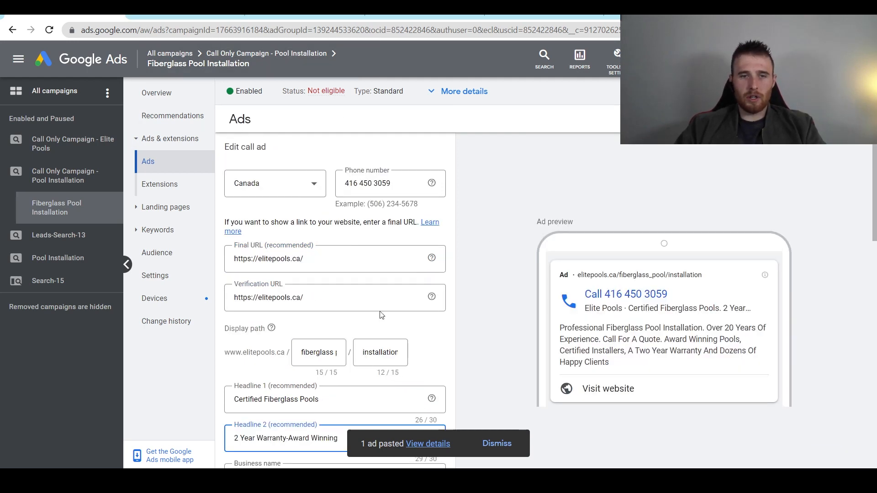
{"action": "scroll", "coordinate": [382, 316], "scroll_direction": "down", "scroll_amount": 3}
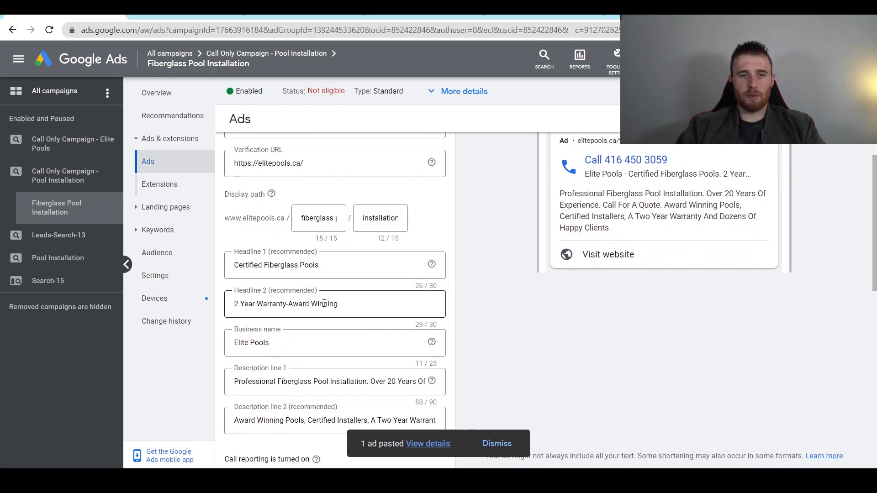
{"action": "left_click", "coordinate": [332, 304]}
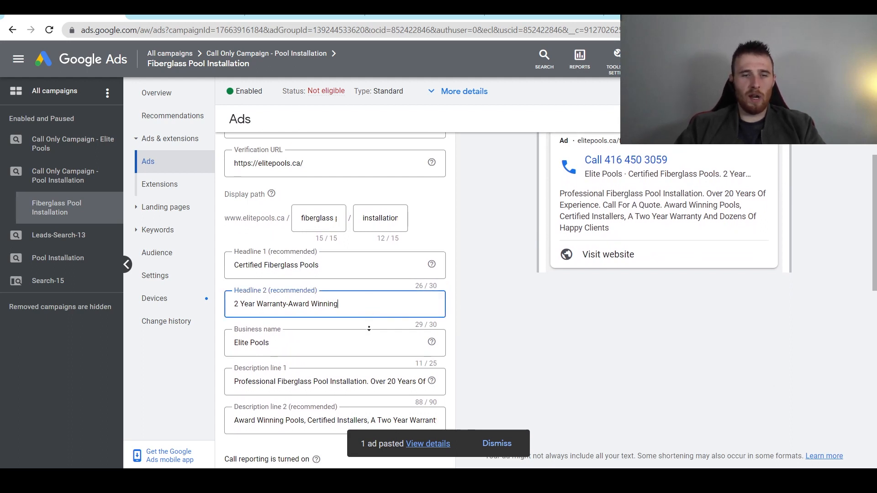
{"action": "scroll", "coordinate": [274, 316], "scroll_direction": "down", "scroll_amount": 2}
- Replace 'Professional Fiberglass Pool Installation' in Description line 1 with 'Certified Pool Installation'
{"action": "left_click", "coordinate": [271, 316]}
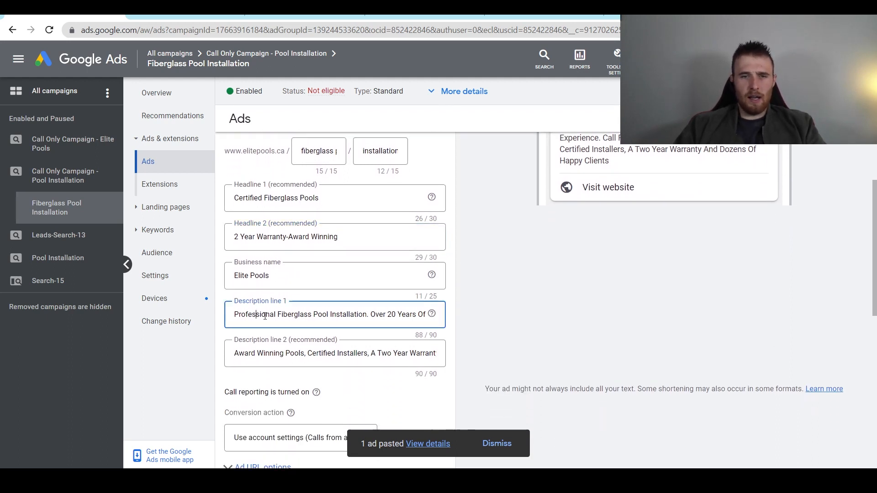
{"action": "key", "text": "ctrl+a"}
{"action": "left_click", "coordinate": [252, 315]}
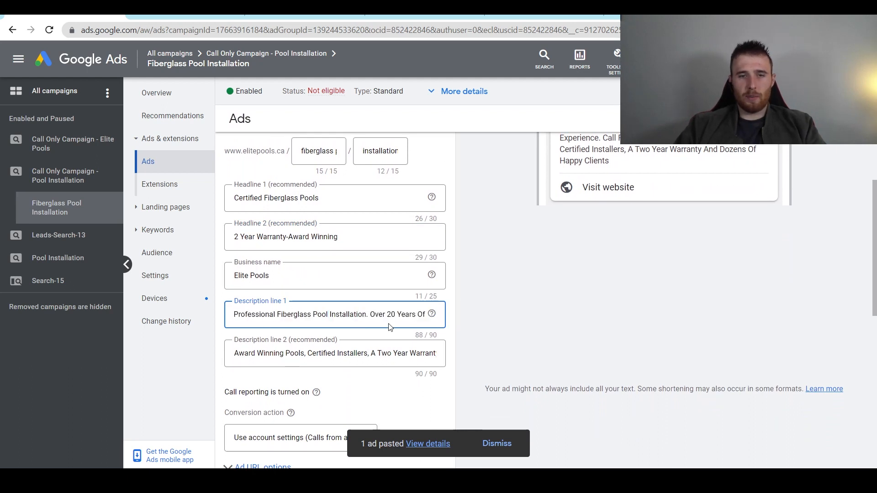
{"action": "left_click_drag", "start_coordinate": [367, 316], "coordinate": [160, 345]}
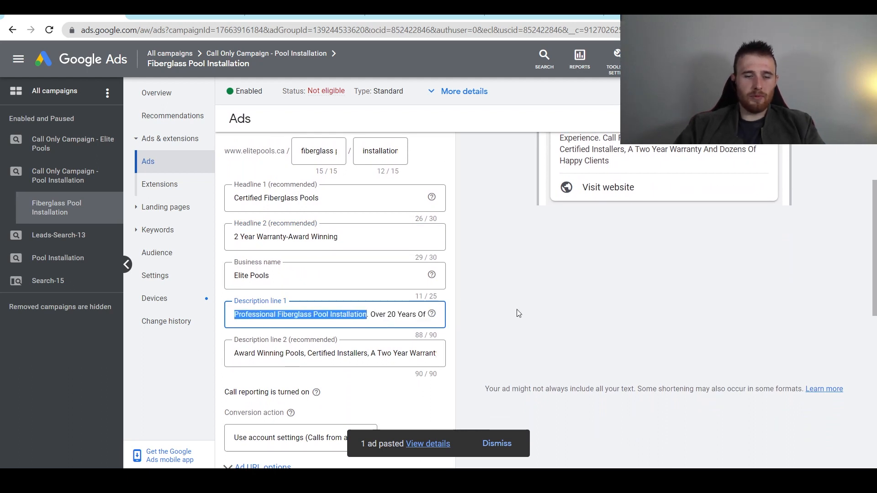
{"action": "type", "text": "Cer"}
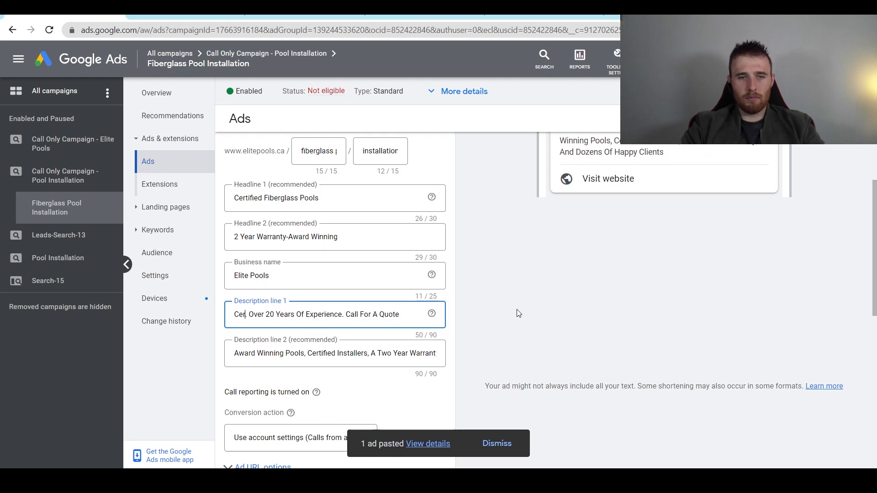
{"action": "type", "text": "ti"}
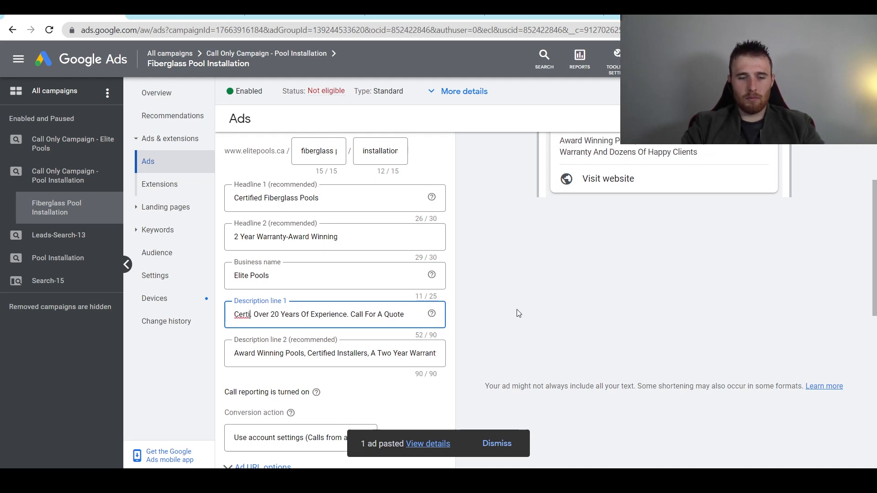
{"action": "type", "text": "fied Pool Inst"}
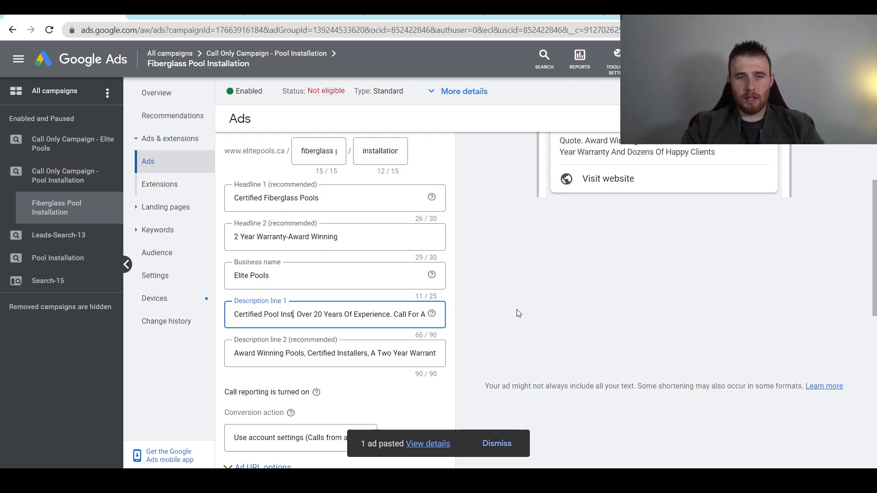
{"action": "type", "text": "allation."}
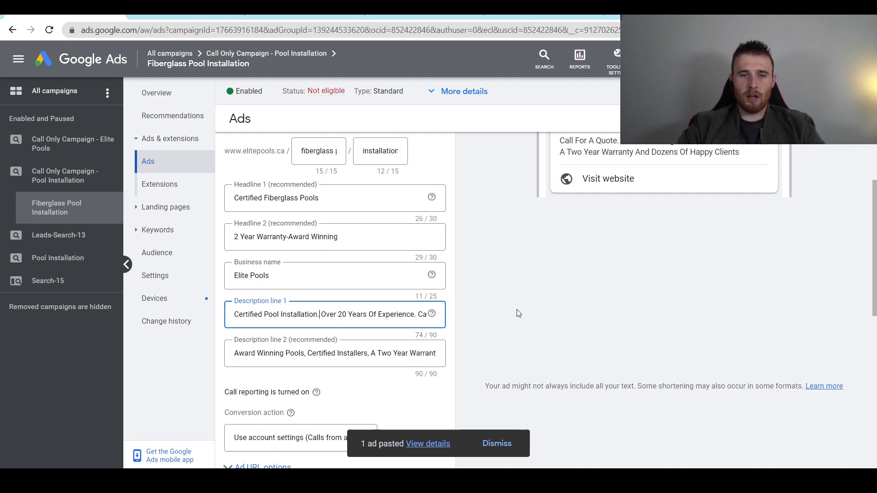
{"action": "key", "text": "End"}
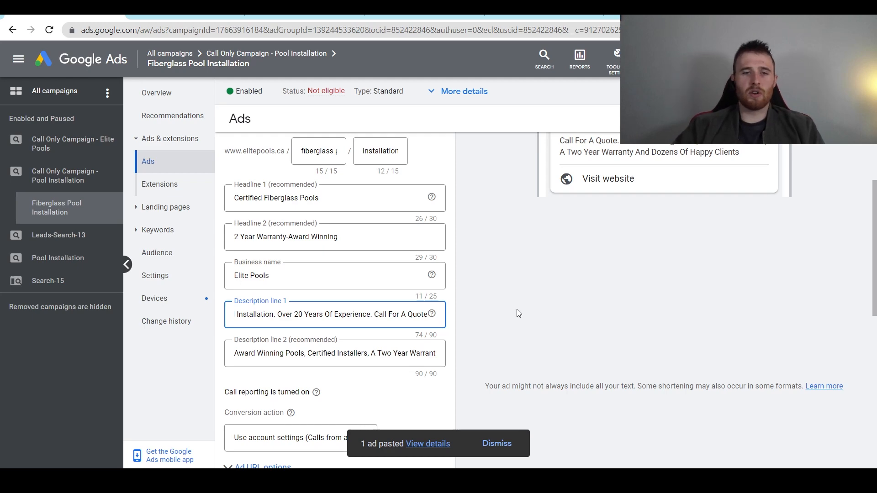
- Save the edited ad as a new version
{"action": "left_click", "coordinate": [492, 443]}
{"action": "scroll", "coordinate": [410, 347], "scroll_direction": "down", "scroll_amount": 3}
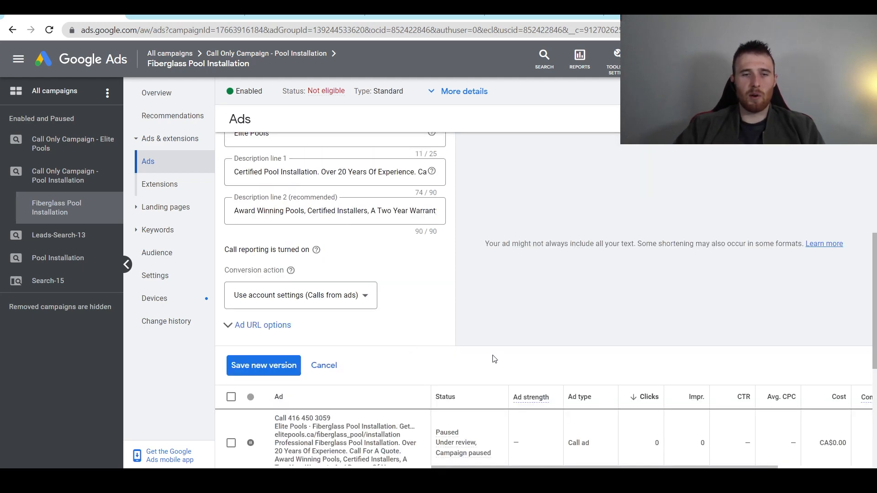
{"action": "scroll", "coordinate": [510, 341], "scroll_direction": "up", "scroll_amount": 6}
{"action": "scroll", "coordinate": [506, 334], "scroll_direction": "down", "scroll_amount": 3}
{"action": "scroll", "coordinate": [505, 332], "scroll_direction": "down", "scroll_amount": 2}
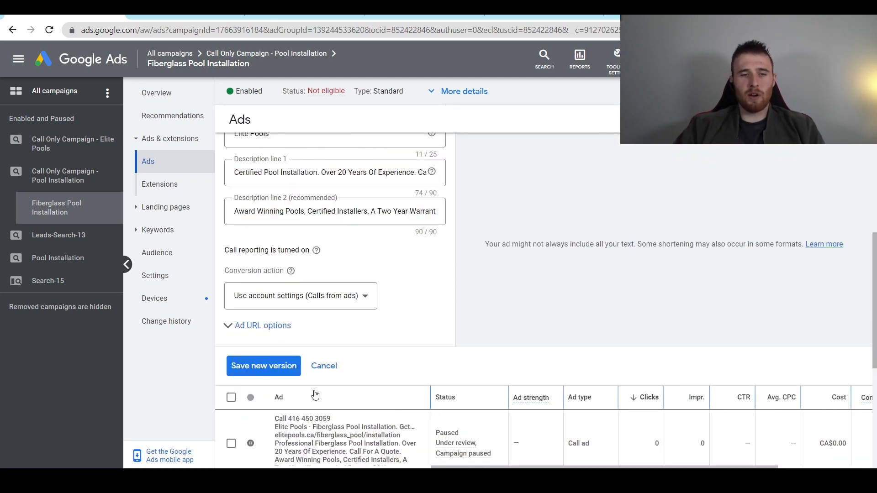
{"action": "left_click", "coordinate": [260, 365]}
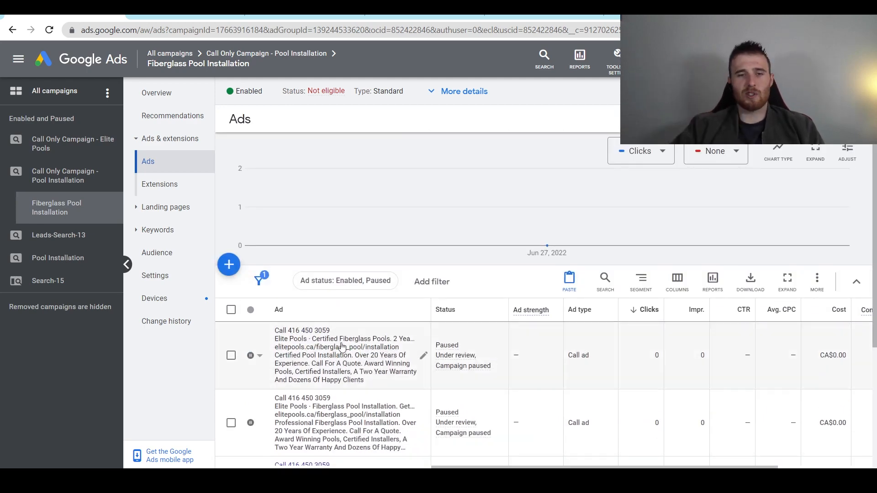
{"action": "scroll", "coordinate": [368, 376], "scroll_direction": "down", "scroll_amount": 3}
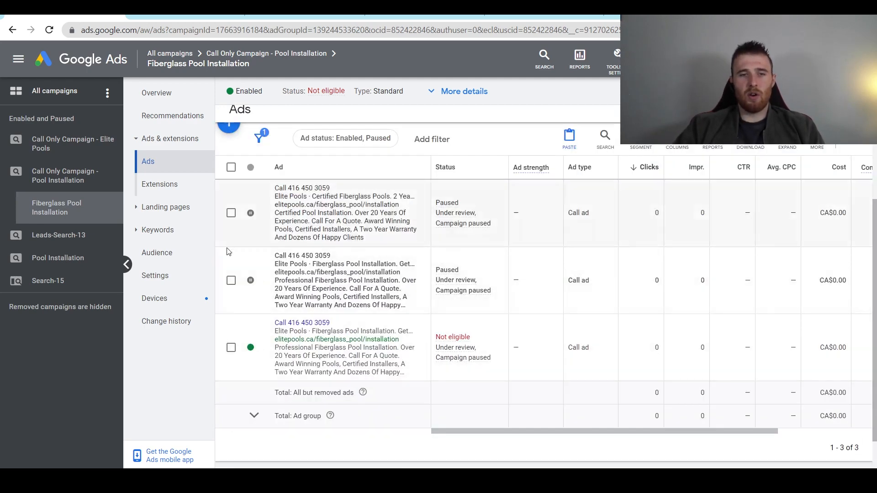
- Enable the second call ad, then return to the Call Only Campaign - Pool Installation campaign
{"action": "left_click", "coordinate": [253, 287]}
{"action": "left_click", "coordinate": [273, 297]}
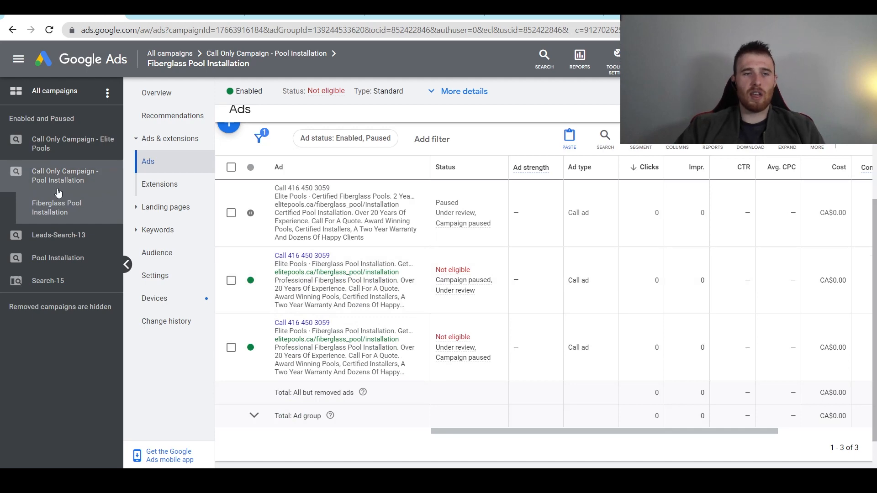
{"action": "left_click", "coordinate": [69, 176]}
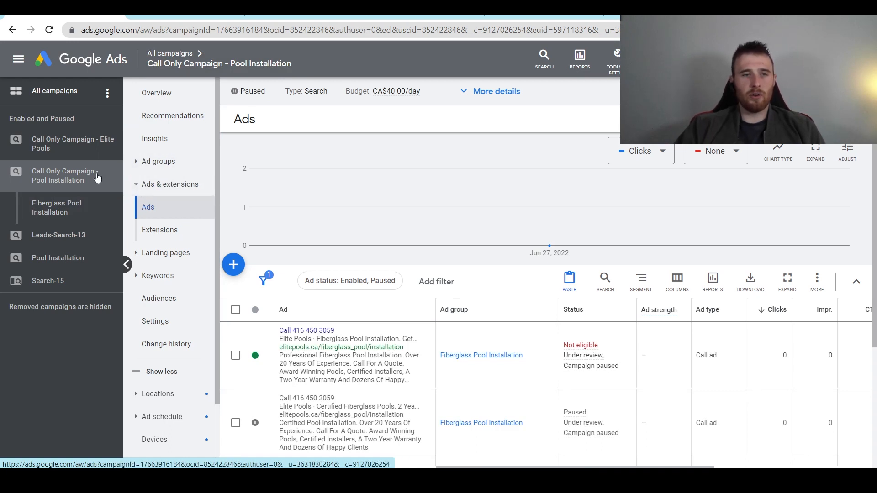
- Copy the Fiberglass Pool Installation ad group and paste a duplicate into the same campaign
{"action": "left_click", "coordinate": [170, 162]}
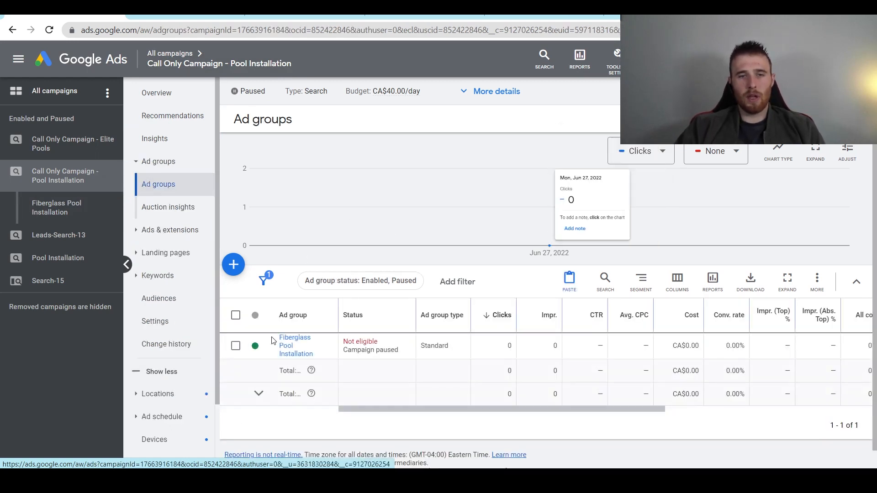
{"action": "left_click", "coordinate": [237, 348]}
{"action": "left_click", "coordinate": [299, 284]}
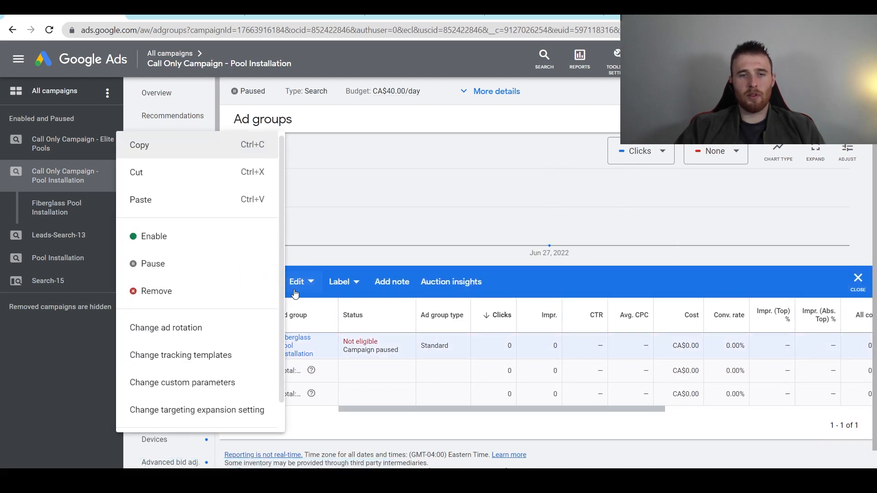
{"action": "left_click", "coordinate": [198, 158]}
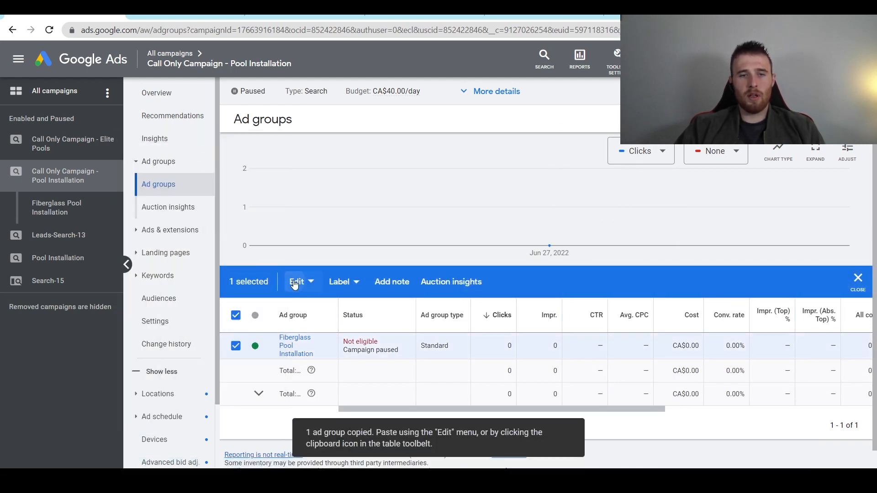
{"action": "left_click", "coordinate": [296, 281]}
{"action": "left_click", "coordinate": [195, 203]}
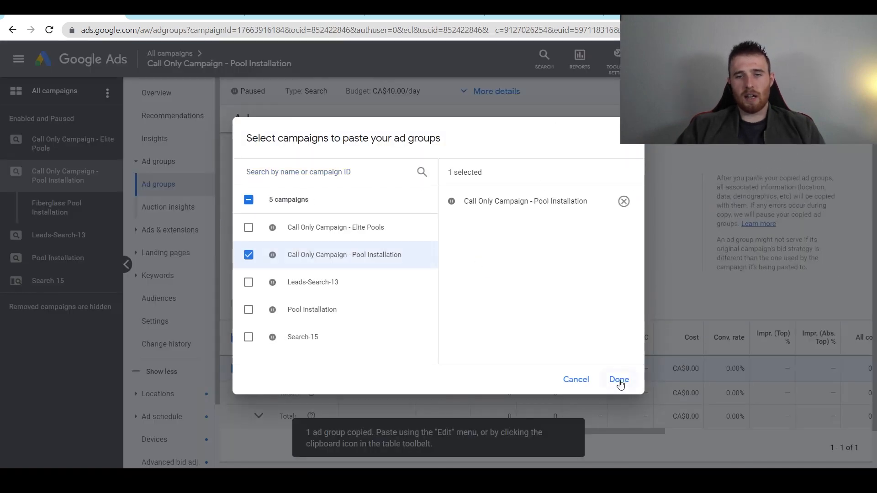
{"action": "left_click", "coordinate": [619, 380]}
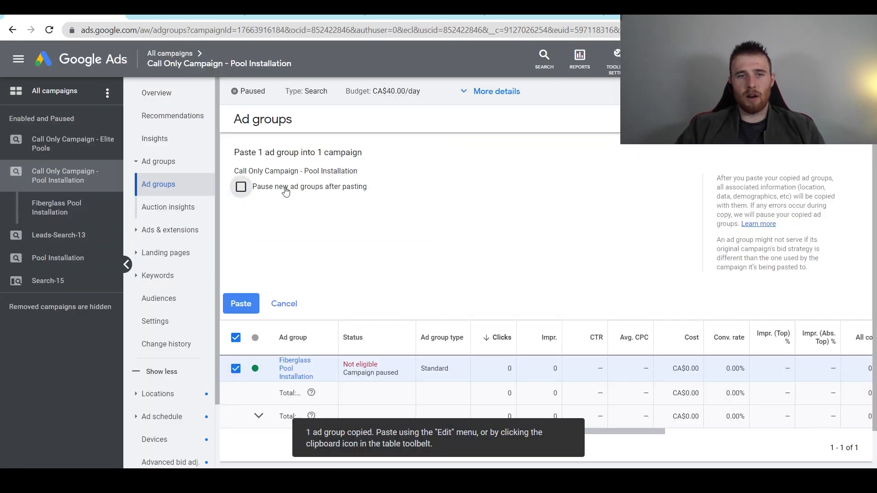
{"action": "left_click", "coordinate": [246, 304]}
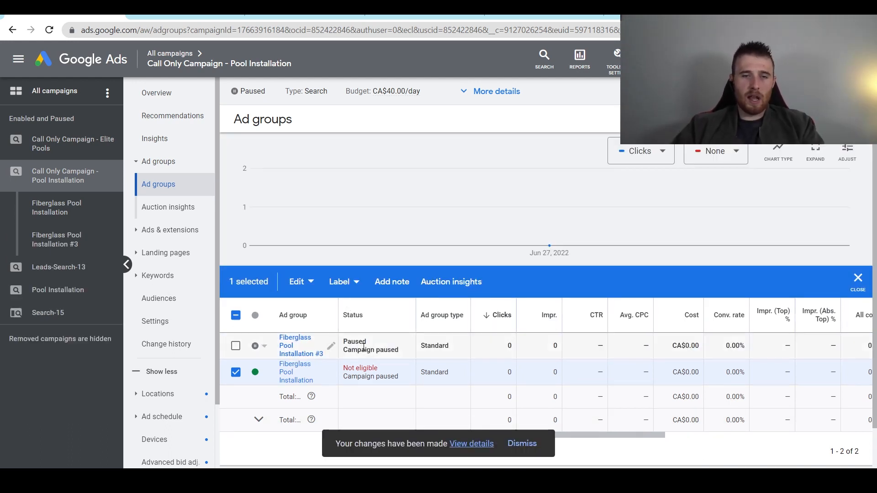
- Rename the duplicate 'Fiberglass Pool Installation #3' to 'Vinyl Pool Installation' and save
{"action": "left_click", "coordinate": [332, 347]}
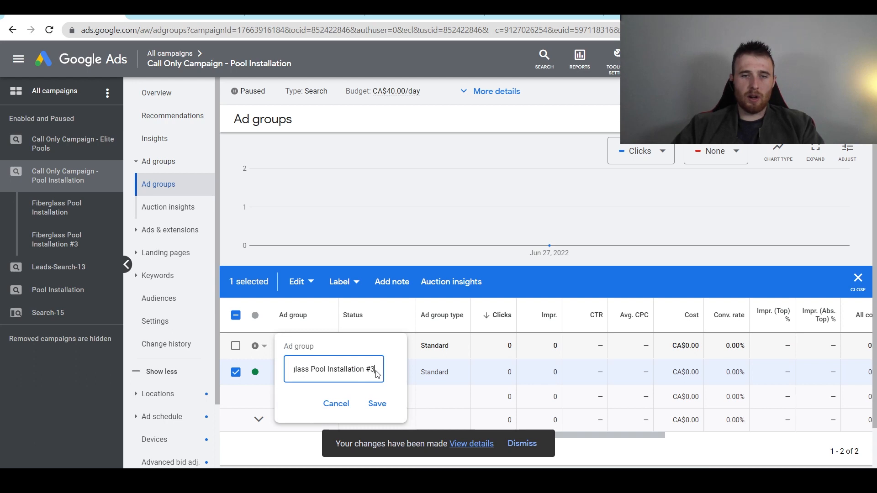
{"action": "mouse_move", "coordinate": [378, 373]}
{"action": "left_mouse_down"}
{"action": "mouse_move", "coordinate": [320, 371]}
{"action": "mouse_move", "coordinate": [376, 370]}
{"action": "left_mouse_up"}
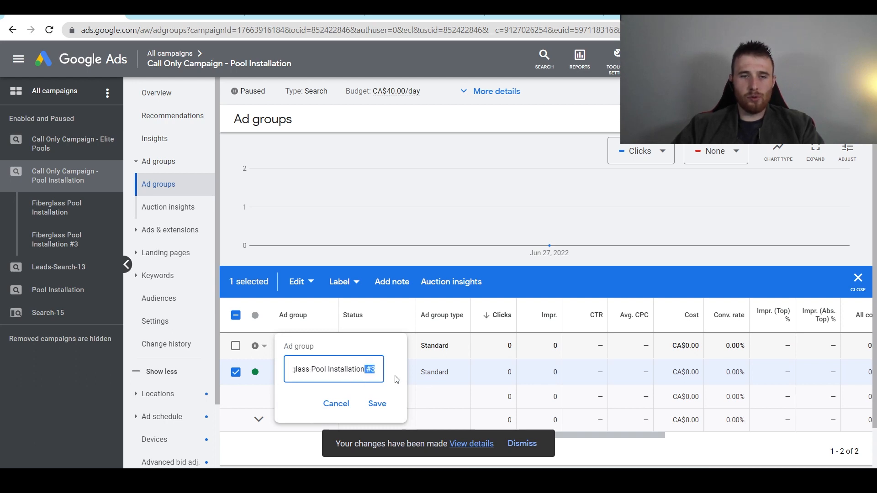
{"action": "key", "text": "BackSpace"}
{"action": "key", "text": "BackSpace"}
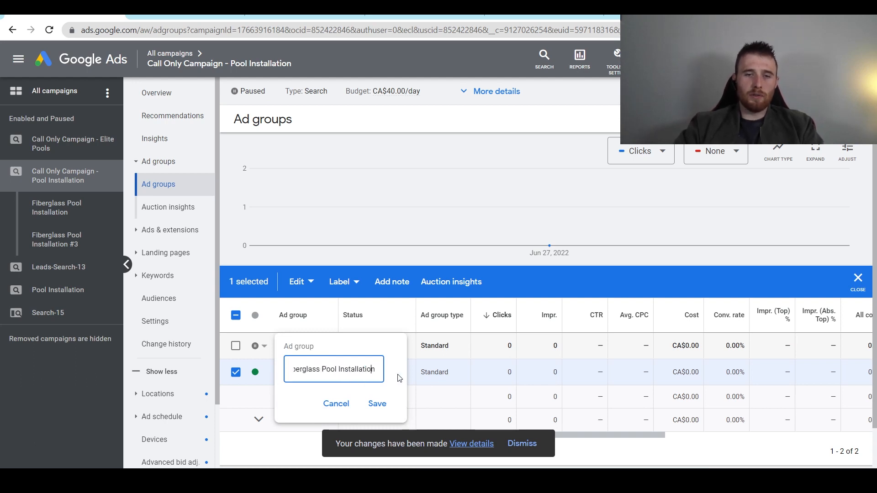
{"action": "key", "text": "Delete"}
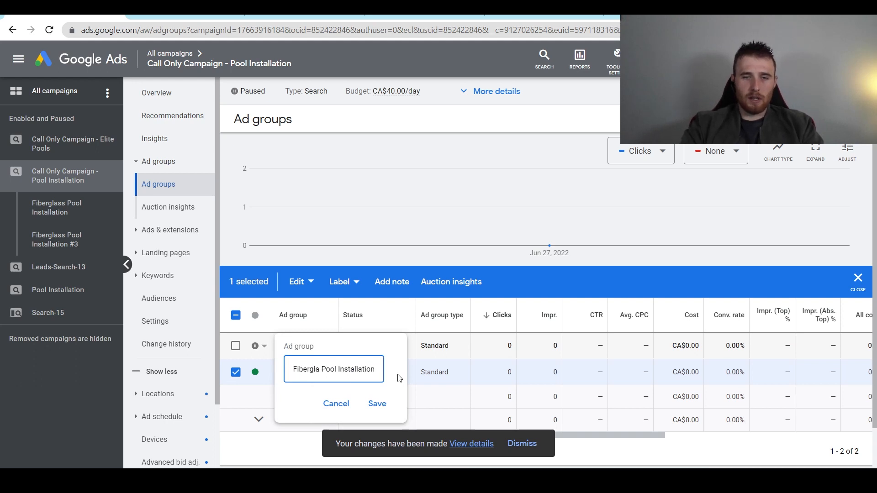
{"action": "key", "text": "ctrl+BackSpace"}
{"action": "type", "text": "Vo"}
{"action": "key", "text": "BackSpace"}
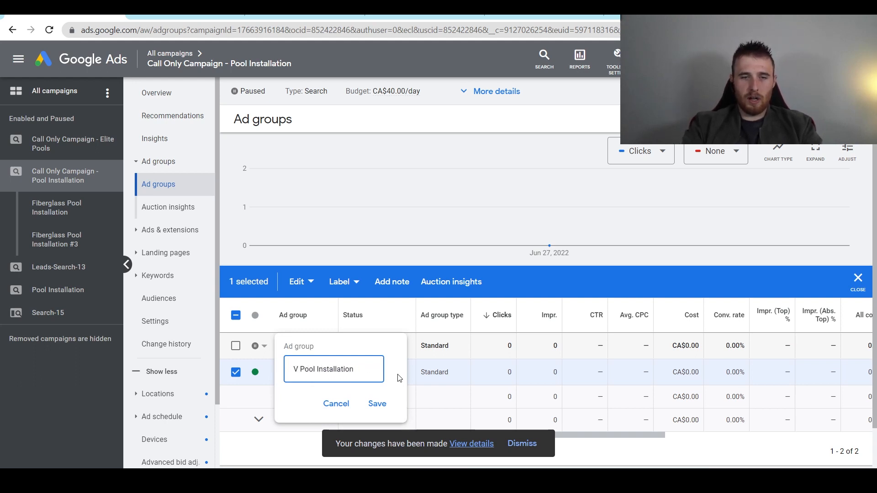
{"action": "type", "text": "iyn"}
{"action": "key", "text": "BackSpace"}
{"action": "key", "text": "BackSpace"}
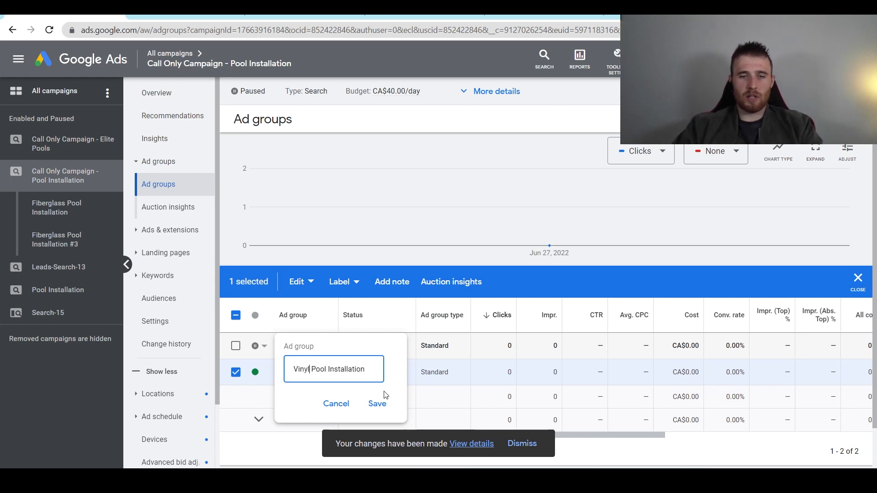
{"action": "left_click", "coordinate": [380, 403]}
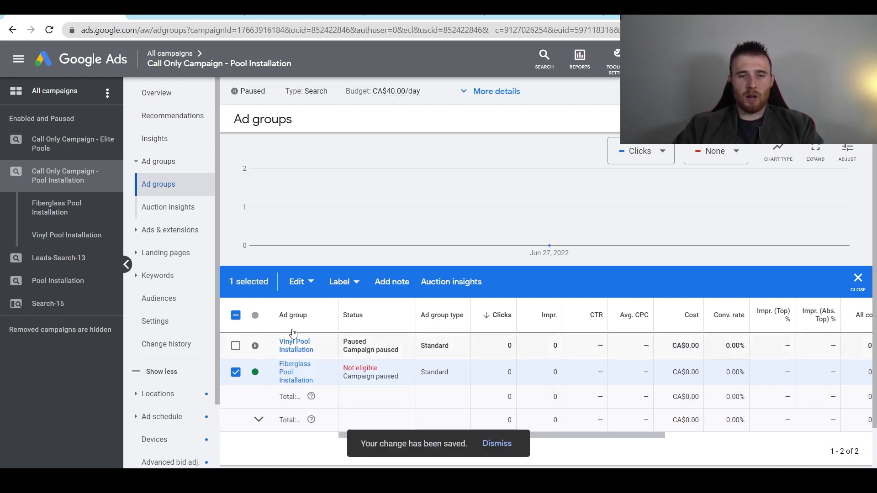
{"action": "left_click", "coordinate": [297, 282]}
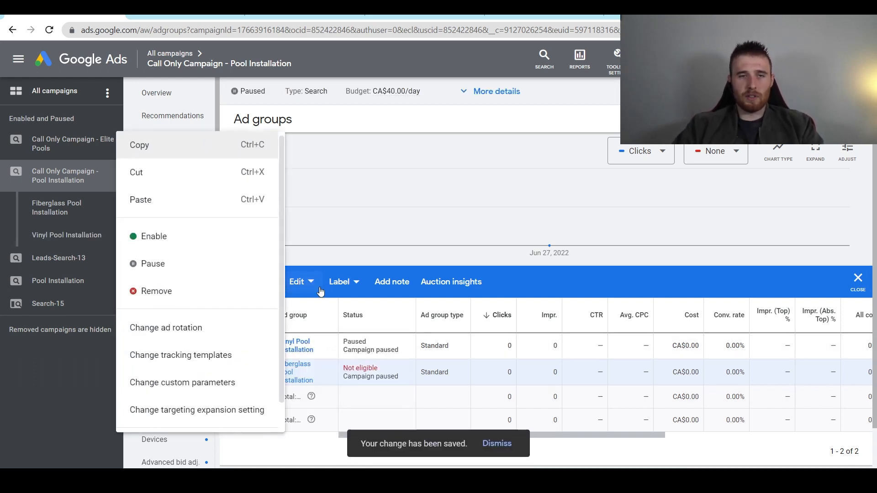
- Copy the Fiberglass ad group and paste it, paused, into the Pool Installation campaign
{"action": "left_click", "coordinate": [187, 200]}
{"action": "left_click", "coordinate": [249, 255]}
{"action": "left_click", "coordinate": [619, 378]}
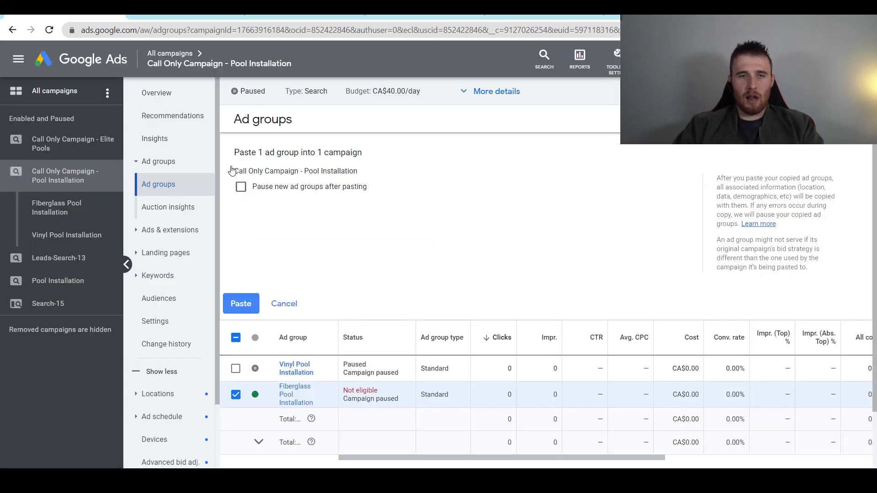
{"action": "left_click", "coordinate": [241, 187]}
{"action": "left_click", "coordinate": [241, 304]}
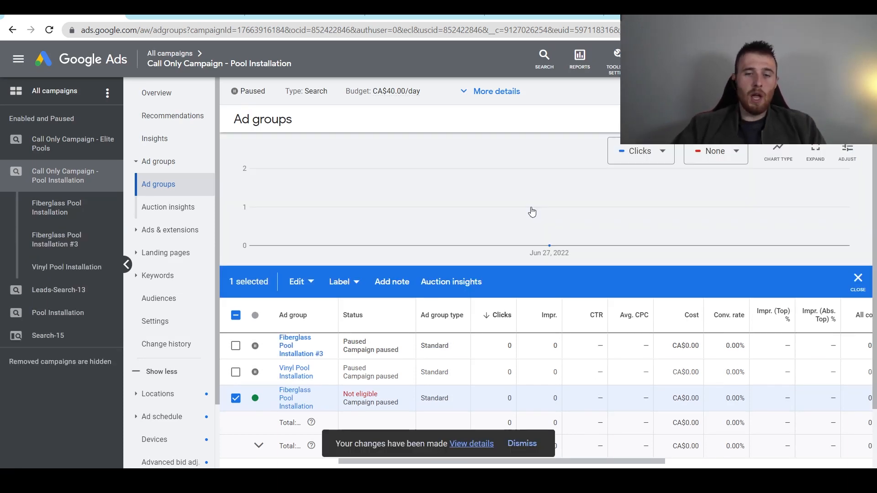
- Rename the pasted copy to 'Inground Pool Installation'
{"action": "left_click", "coordinate": [236, 399]}
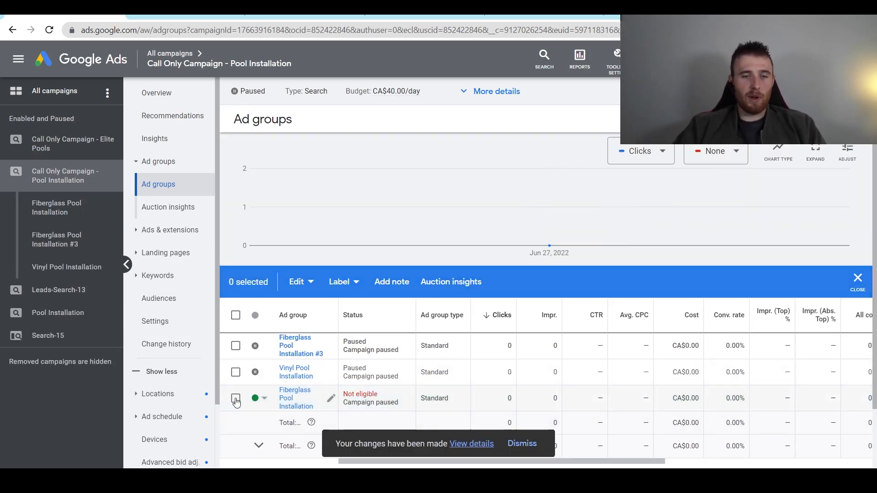
{"action": "left_click", "coordinate": [331, 372]}
{"action": "type", "text": "Inground"}
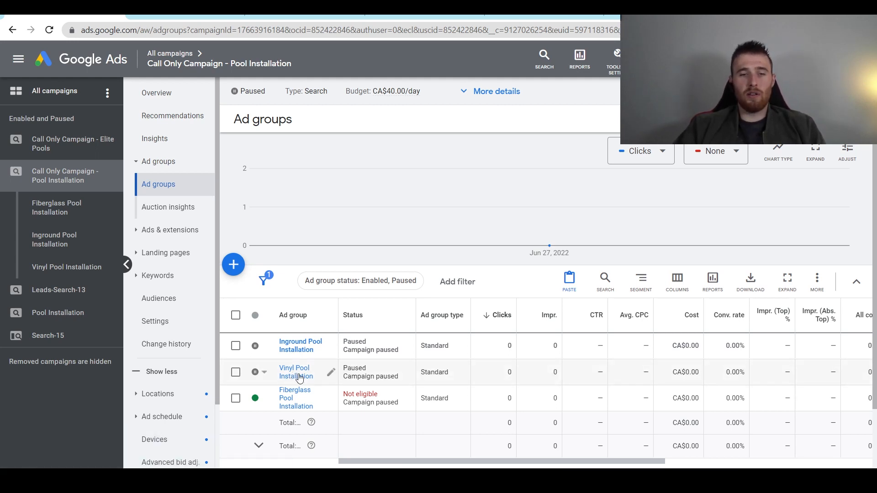
- Change keywords to [inground pool contractors], [inground pool contractors near me] and [inground pools near me]
{"action": "left_click", "coordinate": [293, 352]}
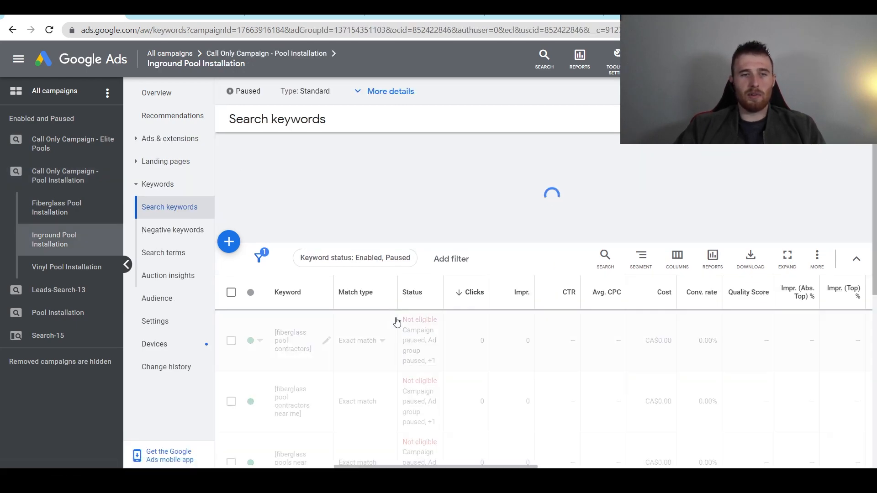
{"action": "scroll", "coordinate": [288, 214], "scroll_direction": "down", "scroll_amount": 4}
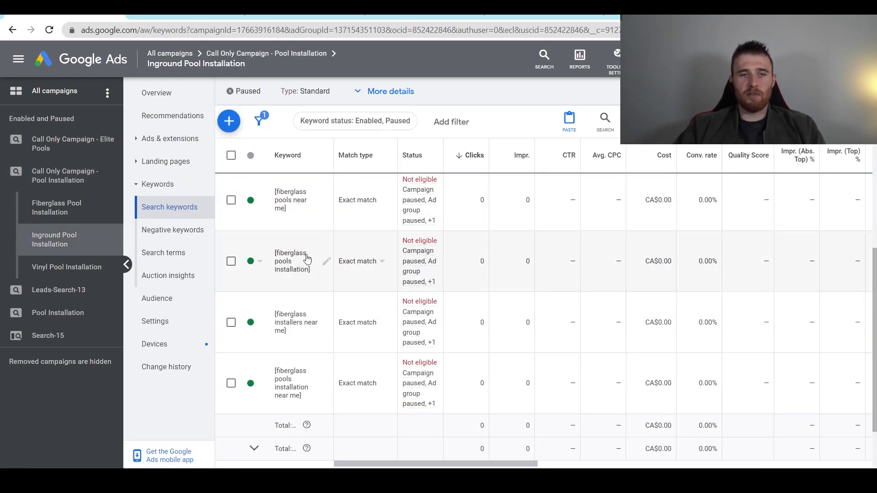
{"action": "scroll", "coordinate": [365, 275], "scroll_direction": "up", "scroll_amount": 1}
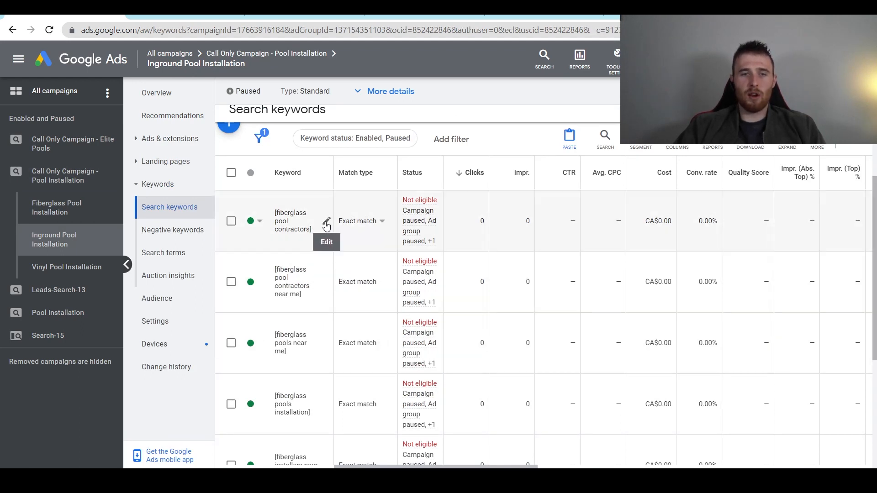
{"action": "left_click", "coordinate": [326, 222]}
{"action": "double_click", "coordinate": [310, 227]}
{"action": "key", "text": "BackSpace"}
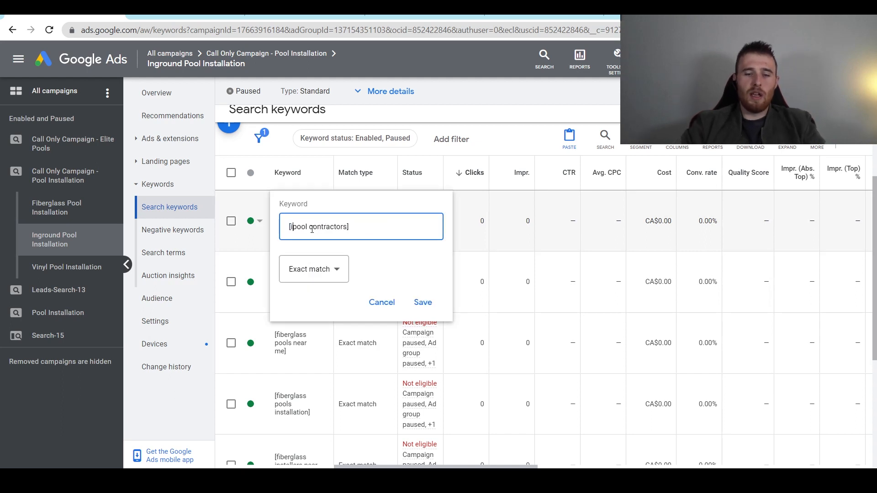
{"action": "type", "text": "inground"}
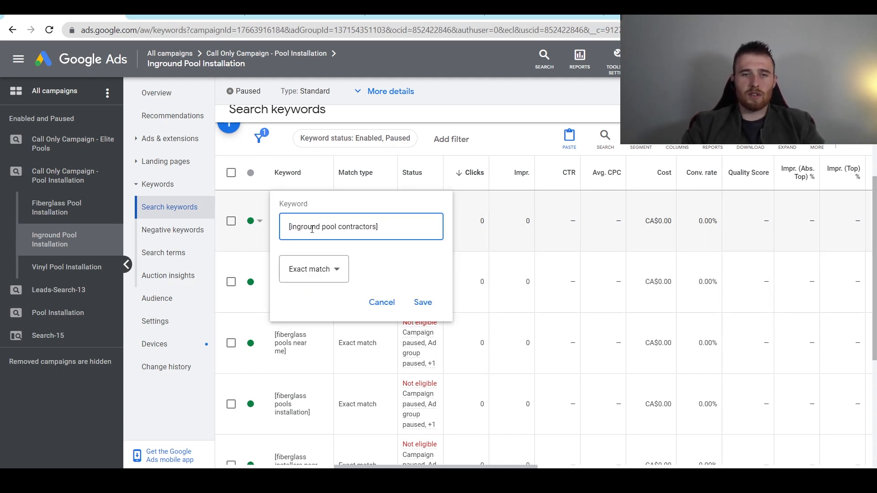
{"action": "key", "text": "Return"}
{"action": "left_click", "coordinate": [327, 282]}
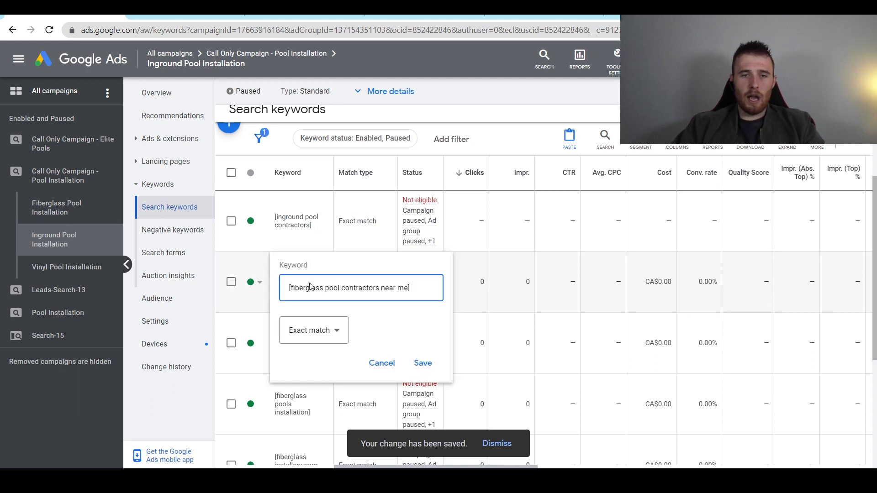
{"action": "double_click", "coordinate": [313, 288]}
{"action": "key", "text": "BackSpace"}
{"action": "type", "text": "ingro"}
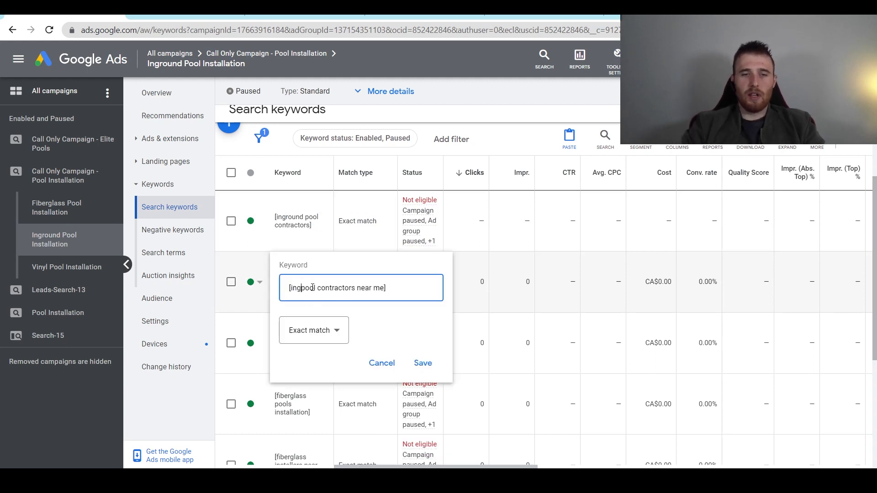
{"action": "type", "text": "und"}
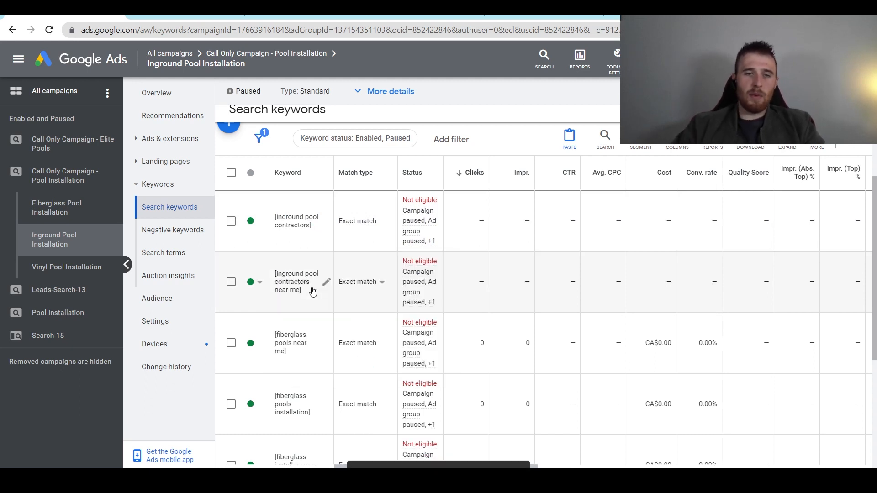
{"action": "left_click", "coordinate": [326, 344]}
{"action": "double_click", "coordinate": [307, 351]}
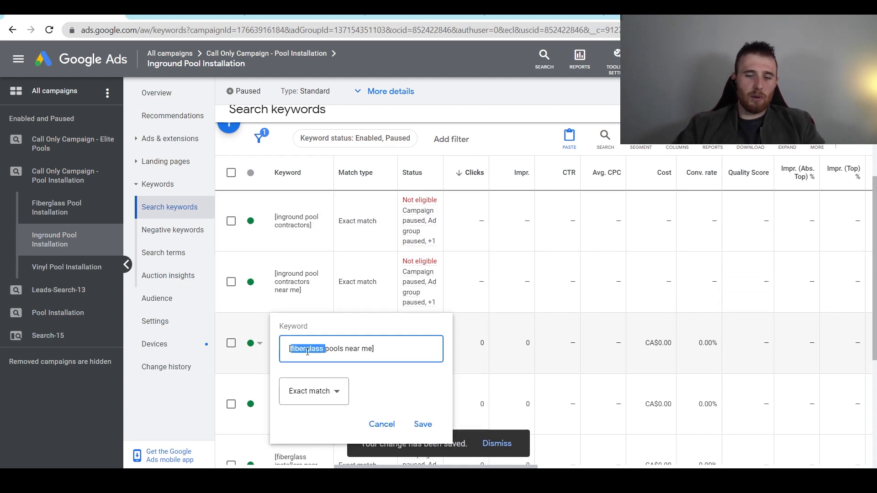
{"action": "key", "text": "BackSpace"}
{"action": "type", "text": "inground"}
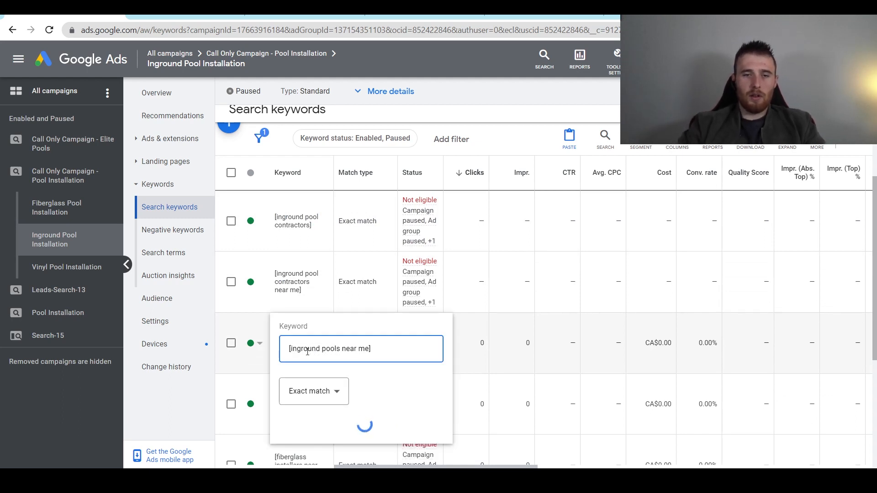
- Change keywords to [inground pools installation], [inground installers near me] and [inground pools installation near me]
{"action": "scroll", "coordinate": [357, 382], "scroll_direction": "down", "scroll_amount": 3}
{"action": "left_click", "coordinate": [326, 262]}
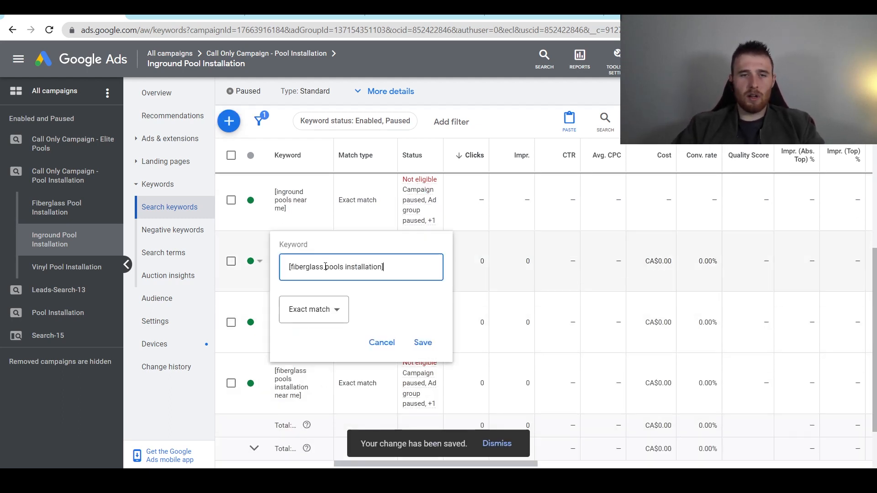
{"action": "double_click", "coordinate": [311, 270]}
{"action": "type", "text": "ingroun"}
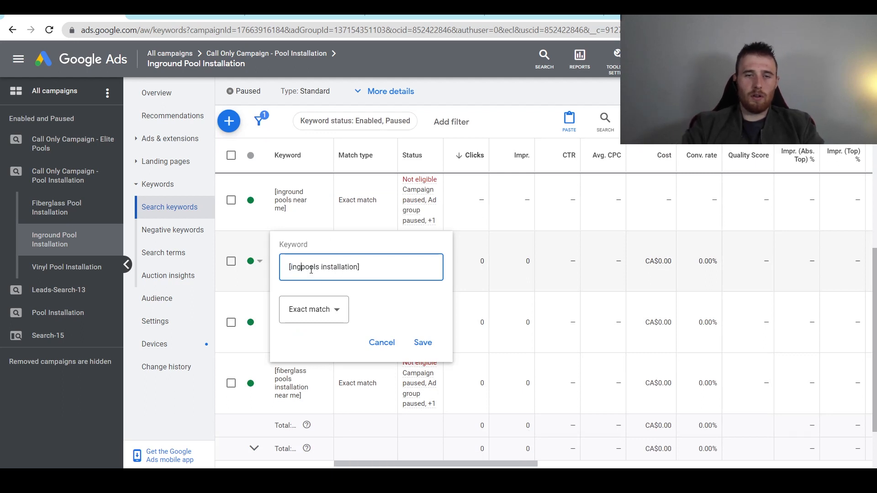
{"action": "type", "text": "d"}
{"action": "key", "text": "Return"}
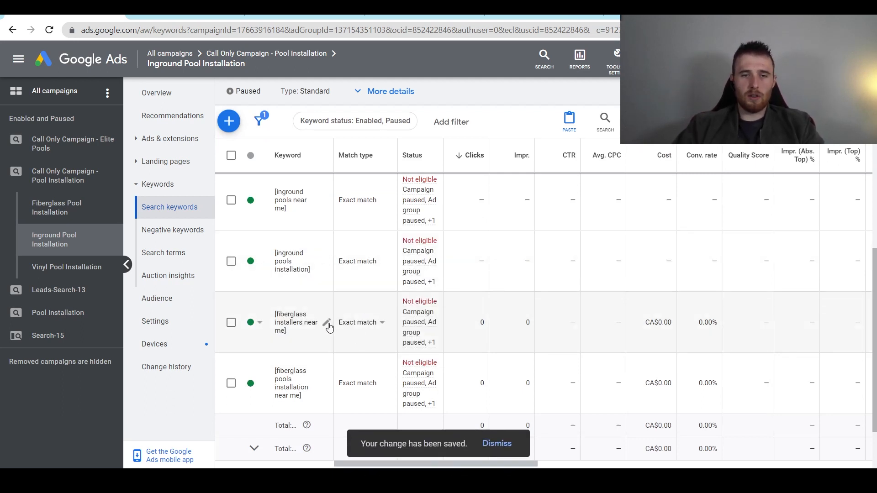
{"action": "left_click", "coordinate": [325, 322]}
{"action": "double_click", "coordinate": [318, 331]}
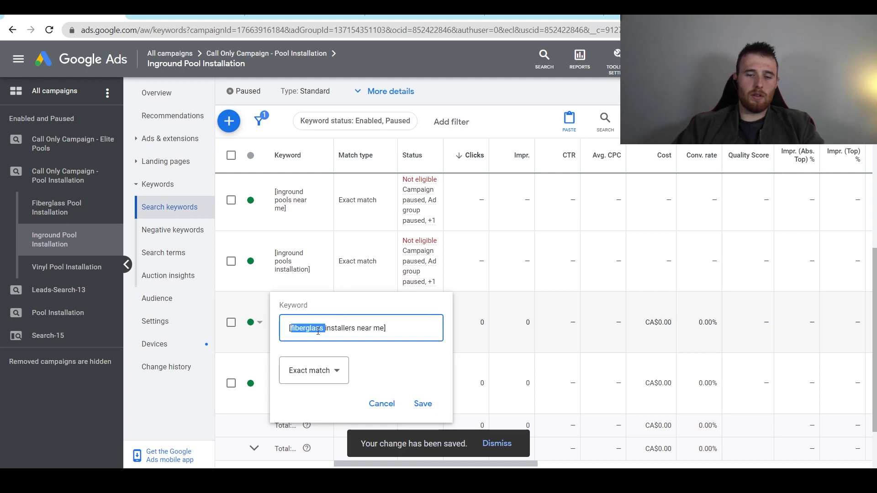
{"action": "type", "text": "inground"}
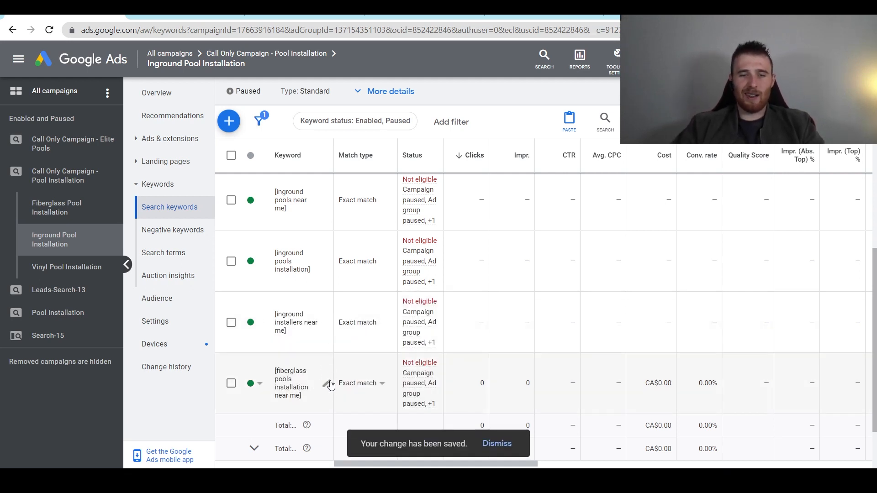
{"action": "left_click", "coordinate": [326, 384]}
{"action": "double_click", "coordinate": [308, 375]}
{"action": "type", "text": "inground"}
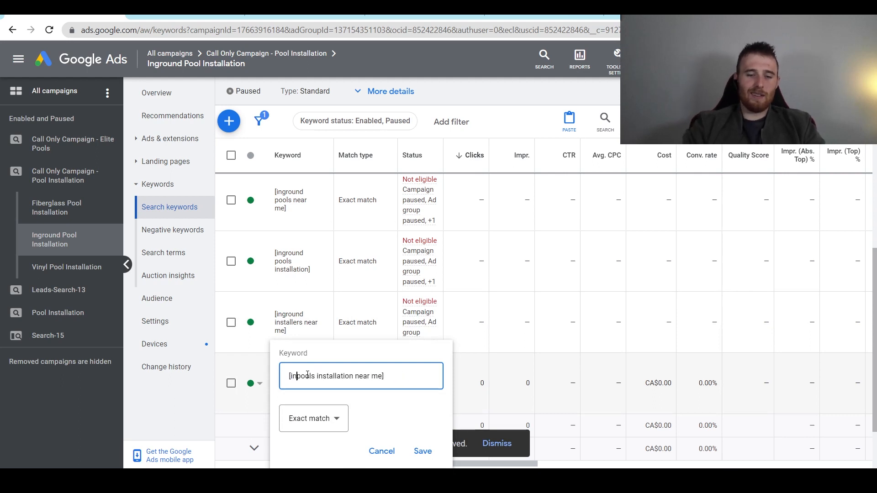
{"action": "key", "text": "Return"}
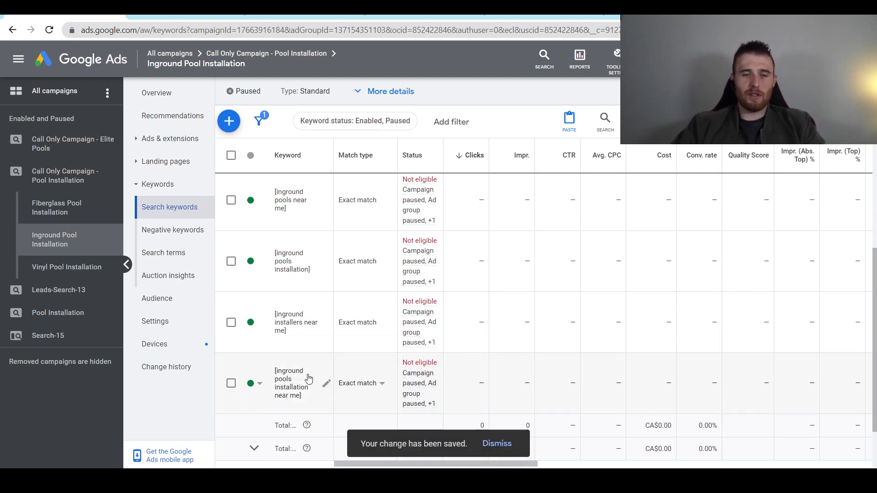
{"action": "scroll", "coordinate": [252, 332], "scroll_direction": "up", "scroll_amount": 5}
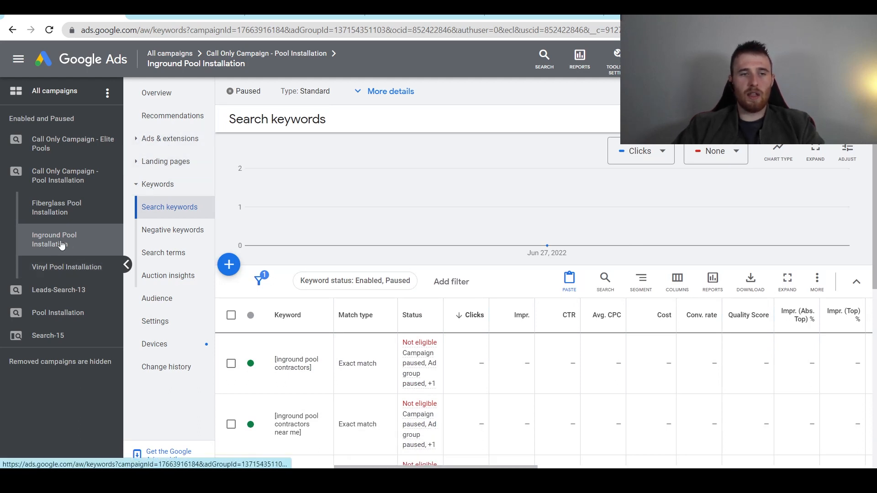
{"action": "scroll", "coordinate": [323, 362], "scroll_direction": "down", "scroll_amount": 5}
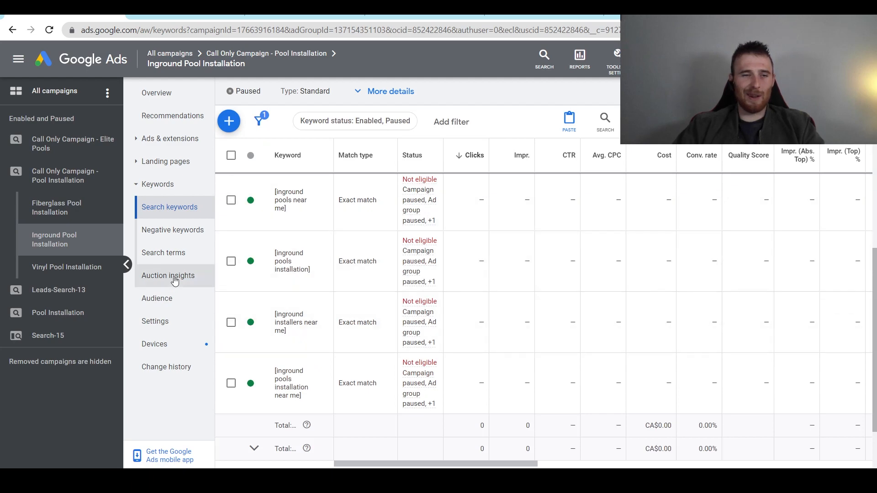
{"action": "scroll", "coordinate": [267, 277], "scroll_direction": "up", "scroll_amount": 6}
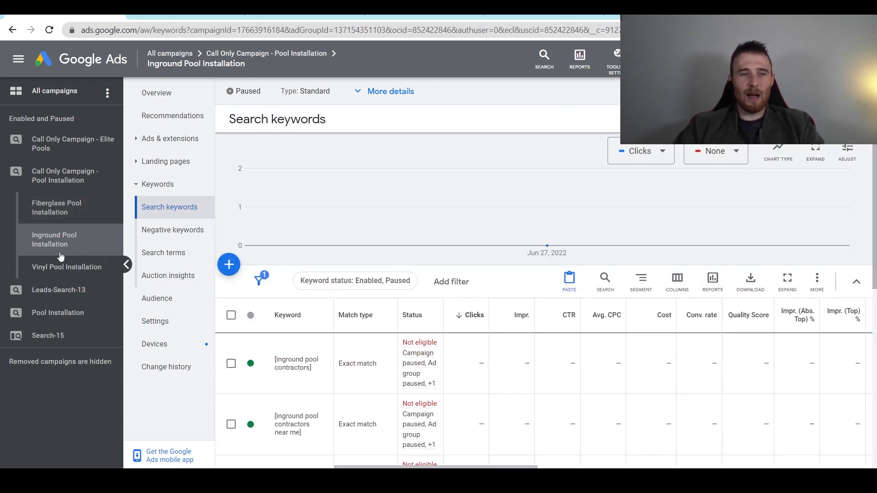
- Replace 'Fiberglass' with 'Inground' in the first ad's Headline 1 and Description line 1, saving a new version
{"action": "left_click", "coordinate": [158, 145]}
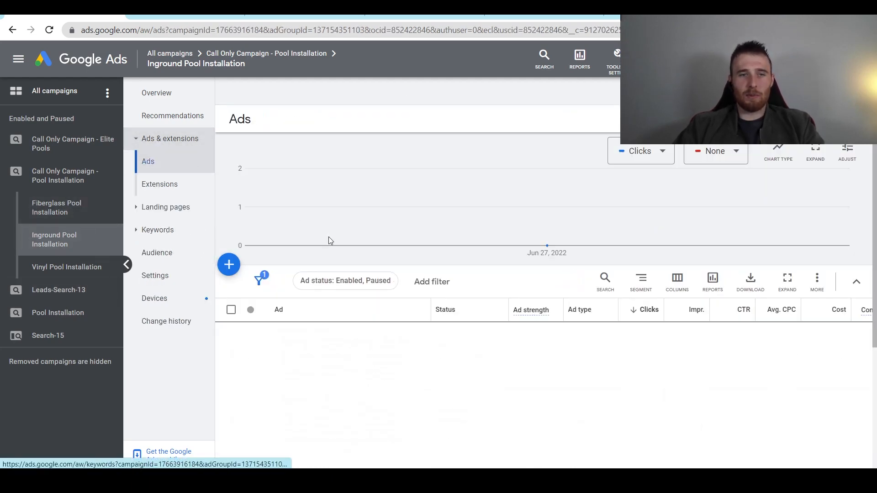
{"action": "scroll", "coordinate": [412, 220], "scroll_direction": "down", "scroll_amount": 3}
{"action": "left_click", "coordinate": [424, 215]}
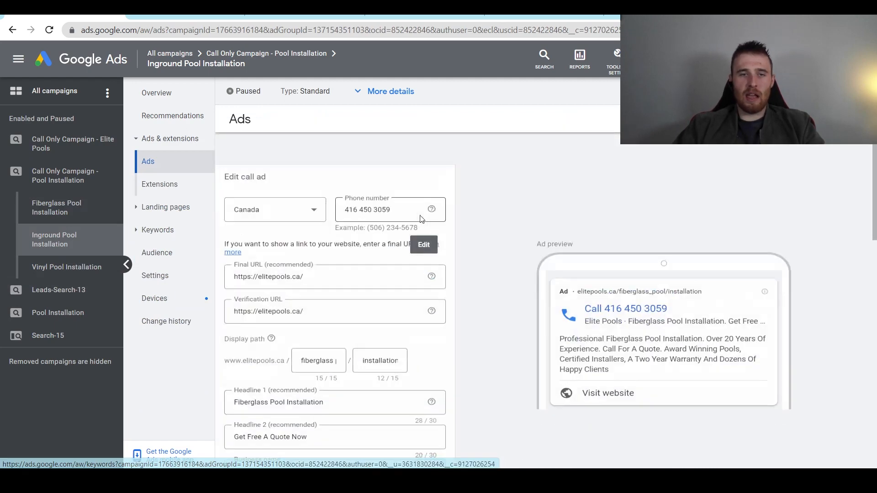
{"action": "scroll", "coordinate": [259, 293], "scroll_direction": "down", "scroll_amount": 3}
{"action": "double_click", "coordinate": [245, 257]}
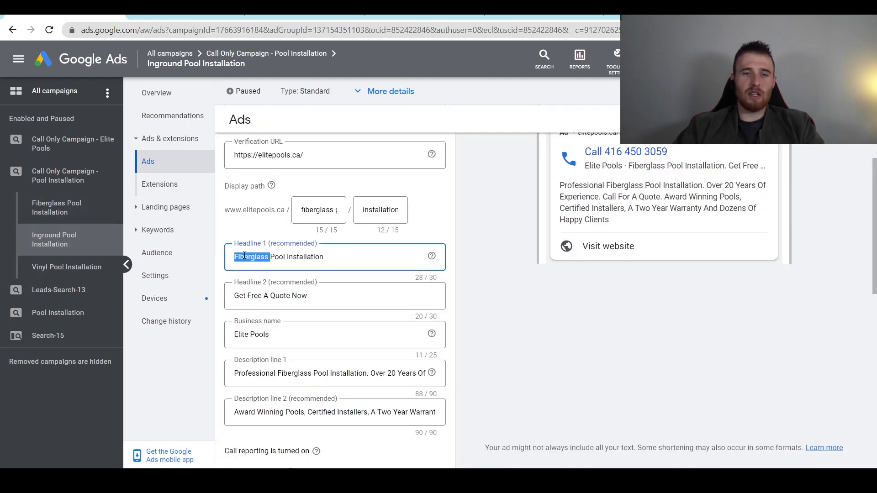
{"action": "type", "text": "Inground"}
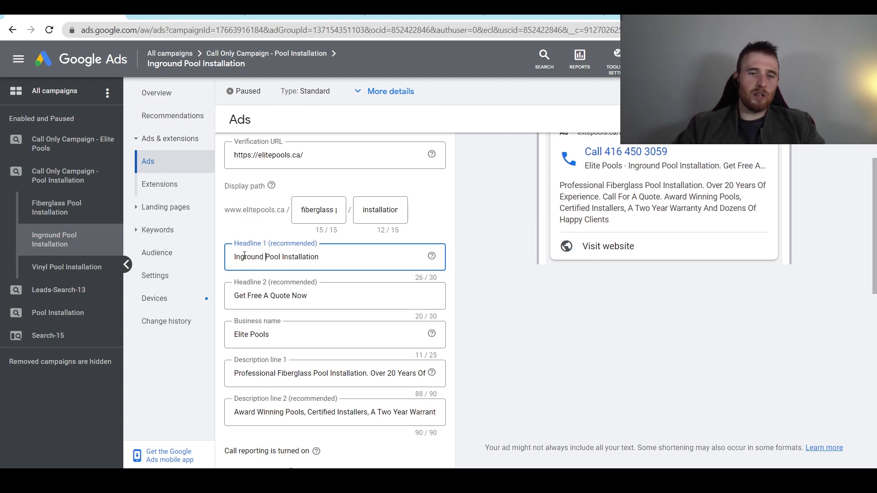
{"action": "double_click", "coordinate": [297, 375]}
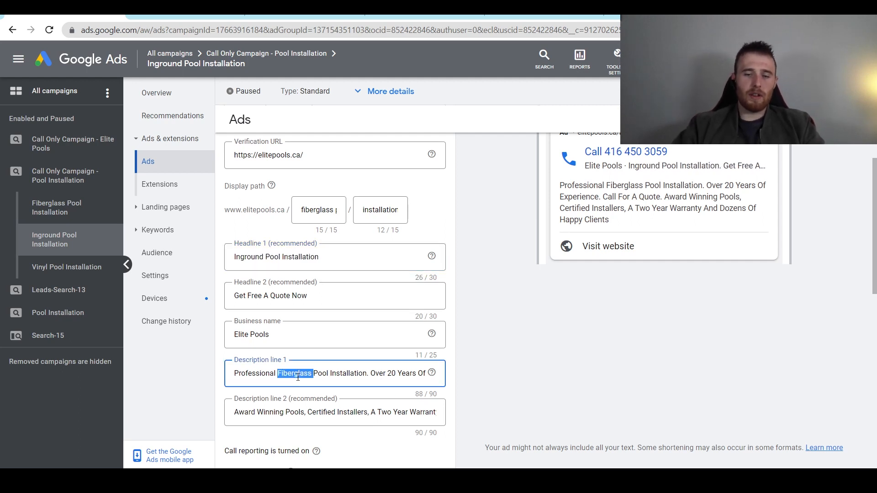
{"action": "type", "text": "Inground"}
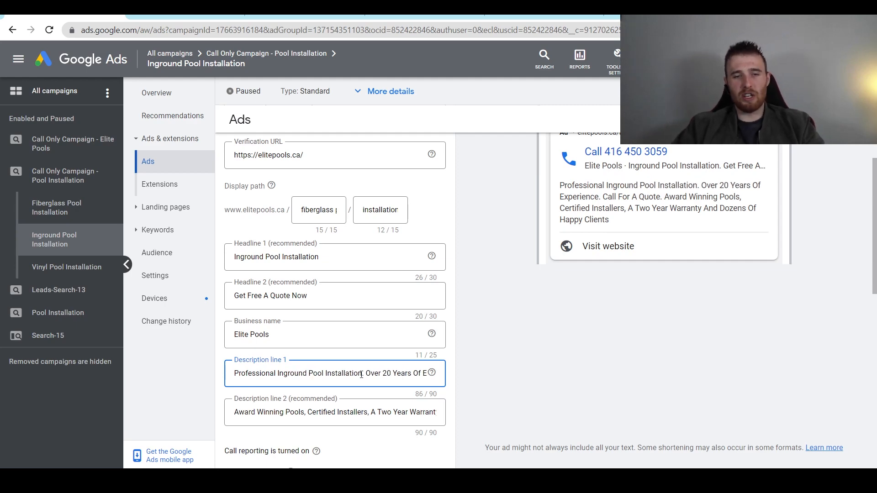
{"action": "scroll", "coordinate": [362, 375], "scroll_direction": "down", "scroll_amount": 3}
{"action": "scroll", "coordinate": [291, 293], "scroll_direction": "up", "scroll_amount": 6}
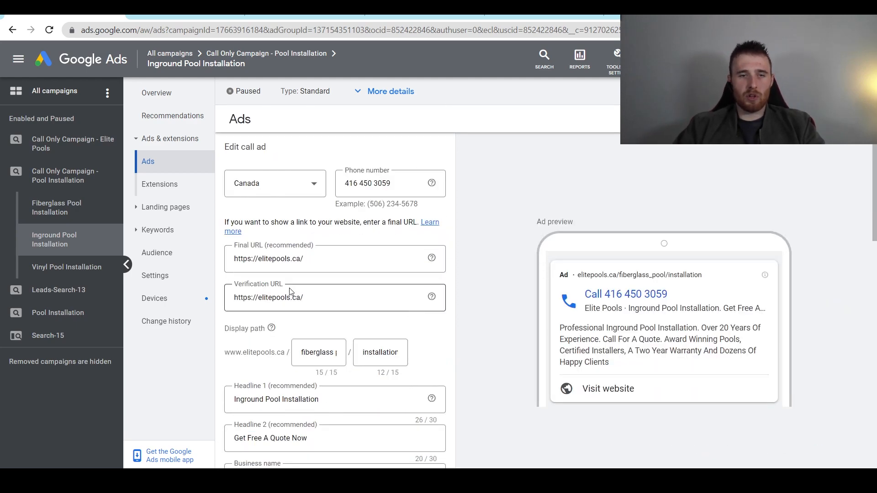
{"action": "scroll", "coordinate": [290, 292], "scroll_direction": "down", "scroll_amount": 5}
{"action": "left_click", "coordinate": [264, 420]}
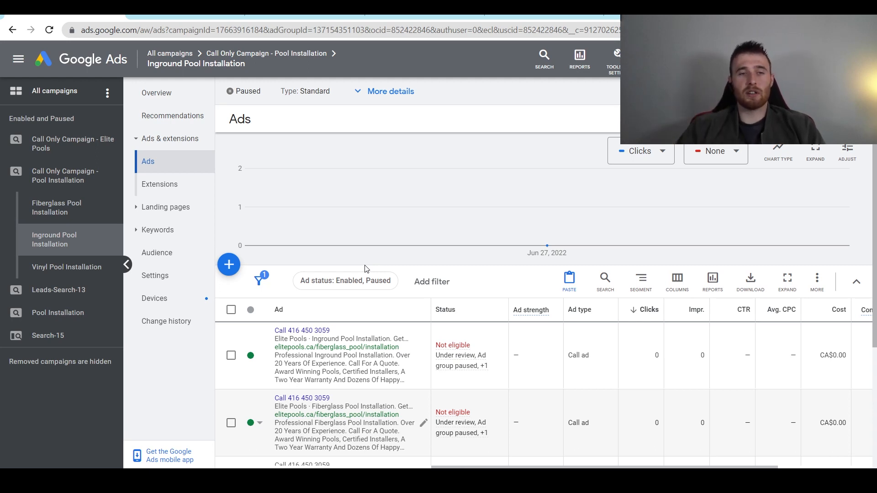
{"action": "scroll", "coordinate": [366, 270], "scroll_direction": "down", "scroll_amount": 3}
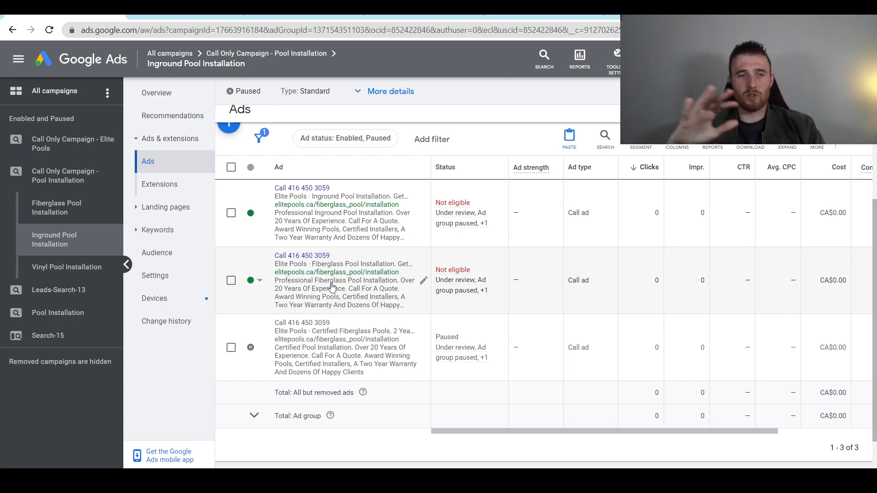
- Open the campaign's Extensions page, starting a location extension but cancelling without adding locations
{"action": "left_click", "coordinate": [79, 185]}
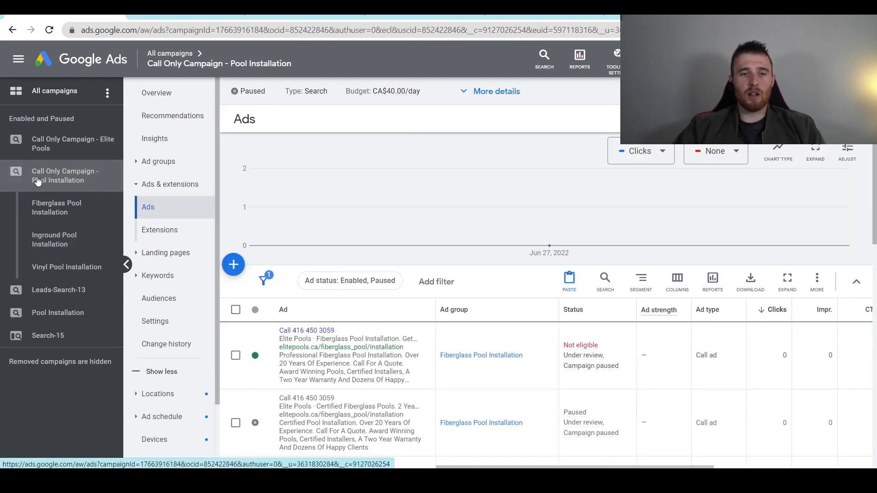
{"action": "left_click", "coordinate": [159, 233]}
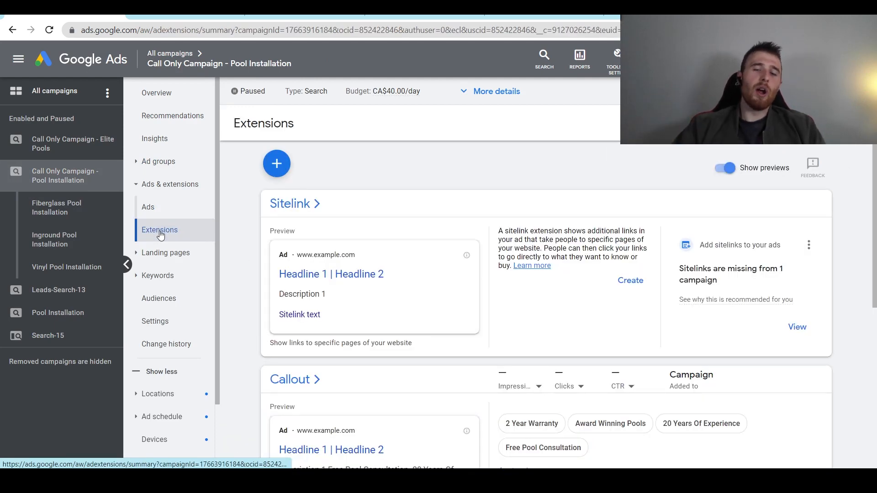
{"action": "scroll", "coordinate": [250, 248], "scroll_direction": "down", "scroll_amount": 6}
{"action": "scroll", "coordinate": [250, 254], "scroll_direction": "up", "scroll_amount": 6}
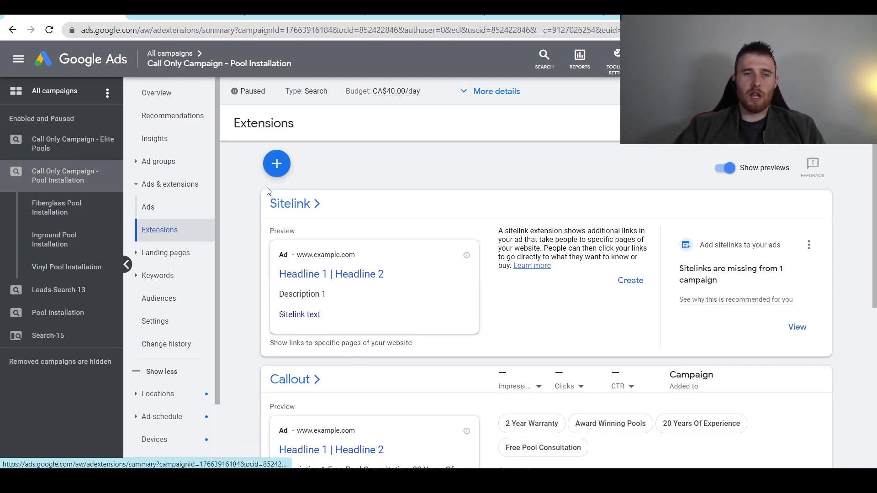
{"action": "left_click", "coordinate": [276, 164]}
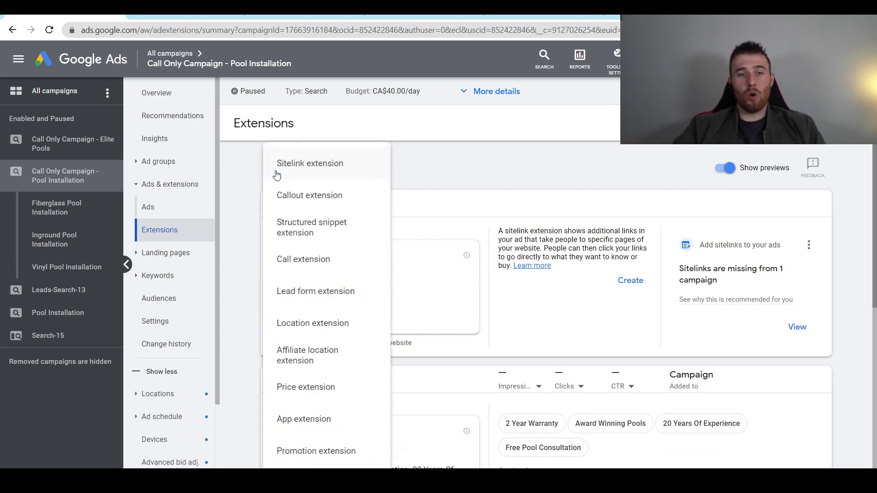
{"action": "left_click", "coordinate": [326, 325]}
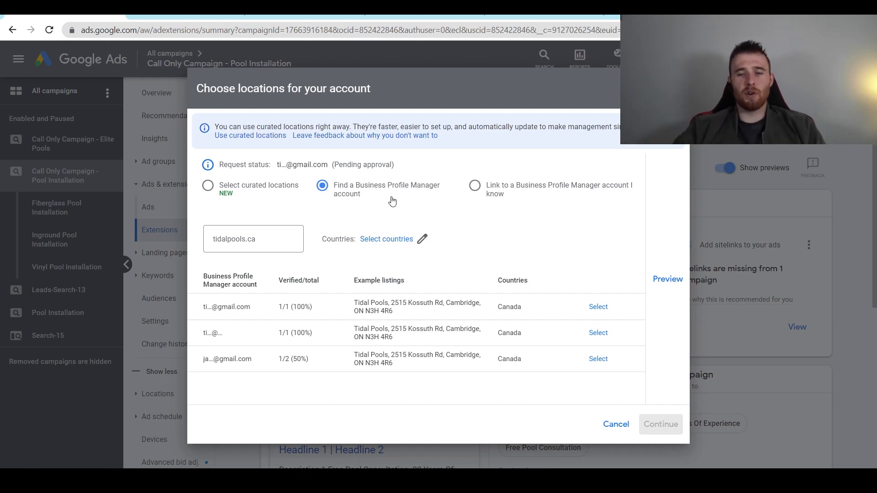
{"action": "left_click", "coordinate": [615, 428]}
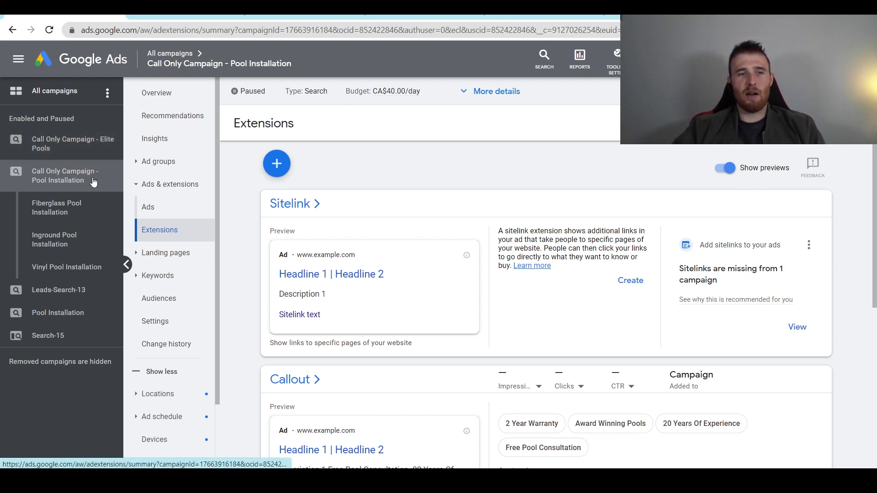
- Review the Fiberglass Pool Installation ad group's ads and search keywords
{"action": "left_click", "coordinate": [75, 210]}
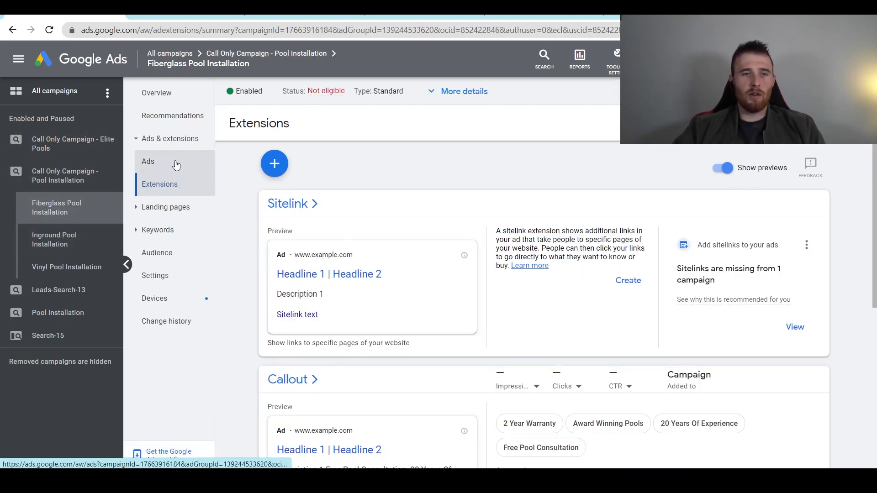
{"action": "left_click", "coordinate": [173, 163]}
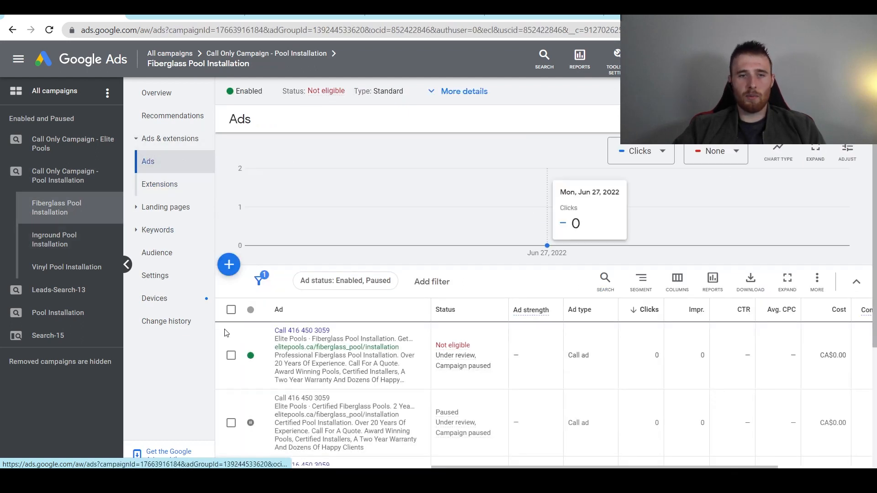
{"action": "left_click", "coordinate": [250, 356]}
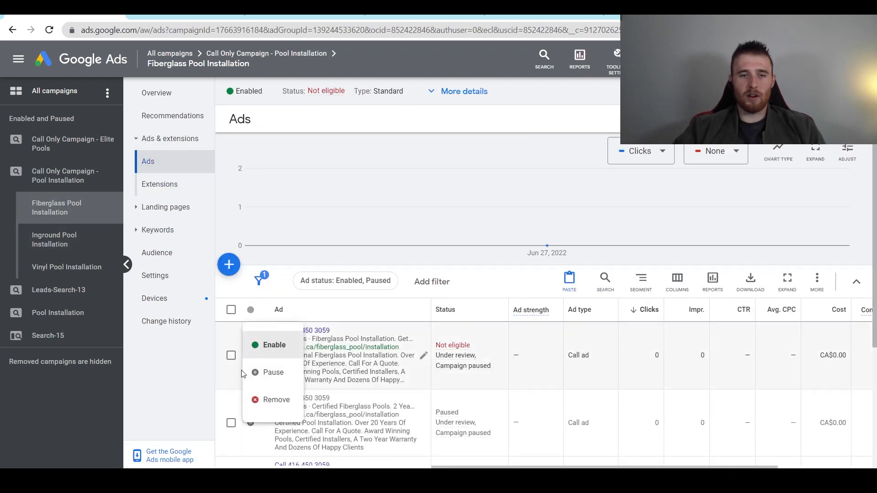
{"action": "left_click", "coordinate": [176, 237]}
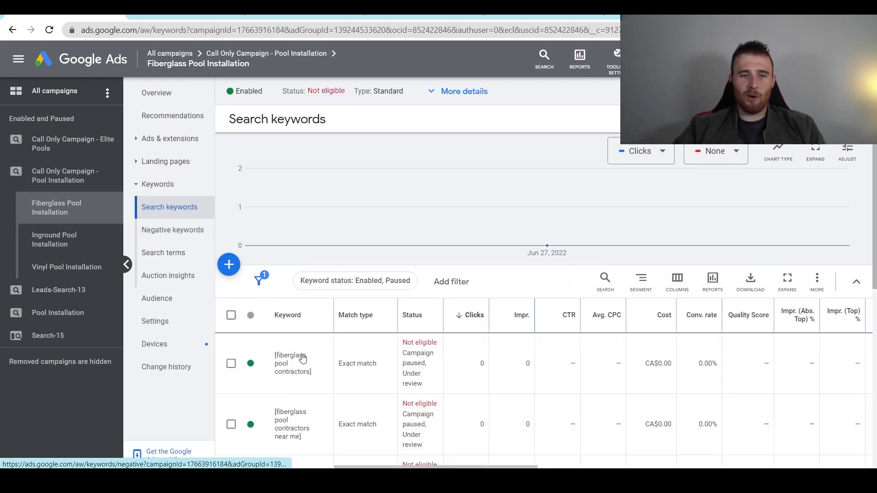
{"action": "scroll", "coordinate": [303, 360], "scroll_direction": "down", "scroll_amount": 5}
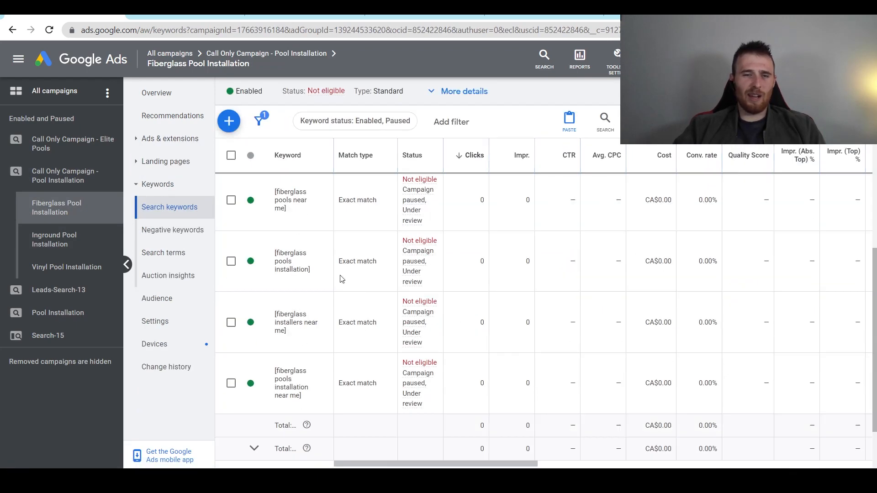
- Enable the Vinyl Pool Installation ad group from the campaign's ad group list
{"action": "left_click", "coordinate": [80, 180]}
{"action": "left_click", "coordinate": [158, 161]}
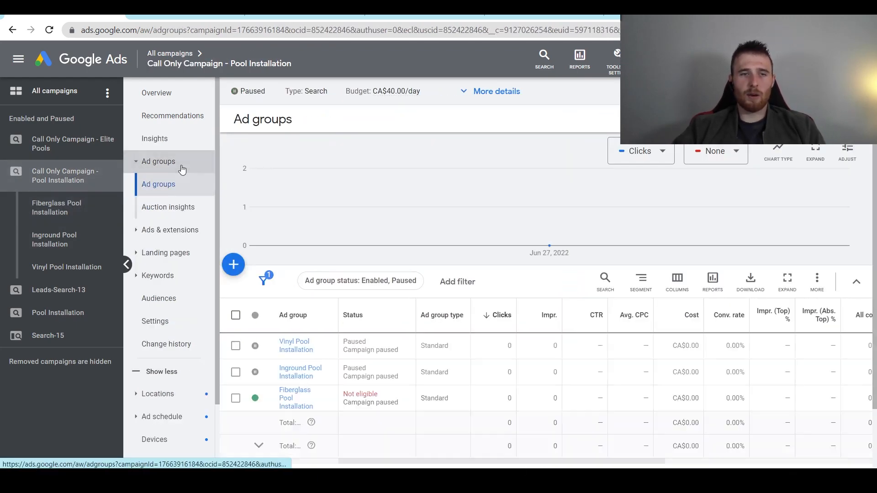
{"action": "left_click", "coordinate": [256, 346]}
{"action": "left_click", "coordinate": [265, 355]}
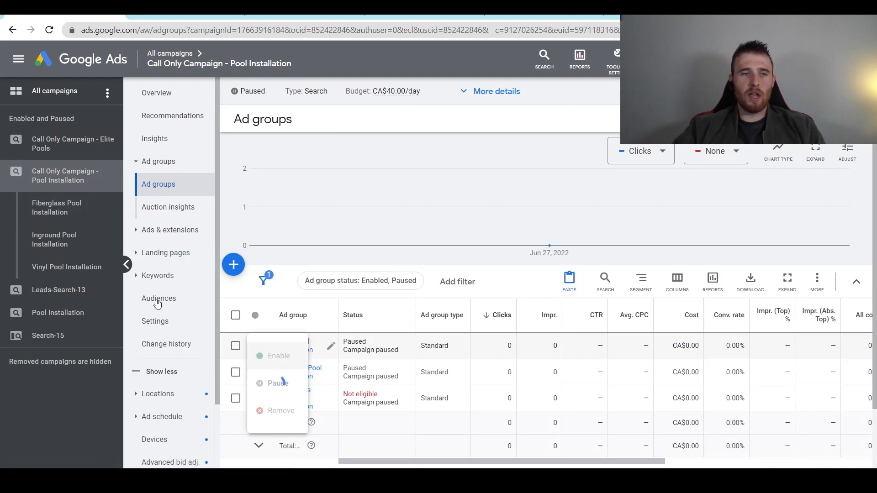
- Set the Call Only Campaign - Pool Installation status to Enabled
{"action": "left_click", "coordinate": [84, 182]}
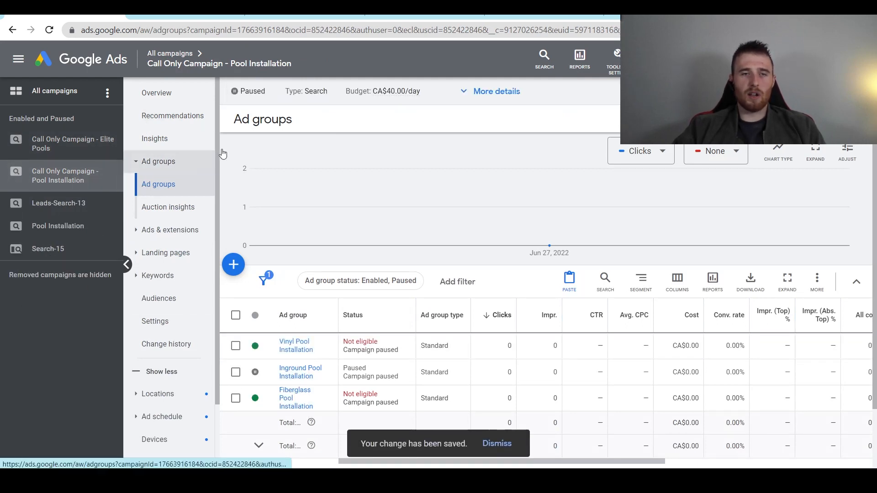
{"action": "left_click", "coordinate": [249, 91]}
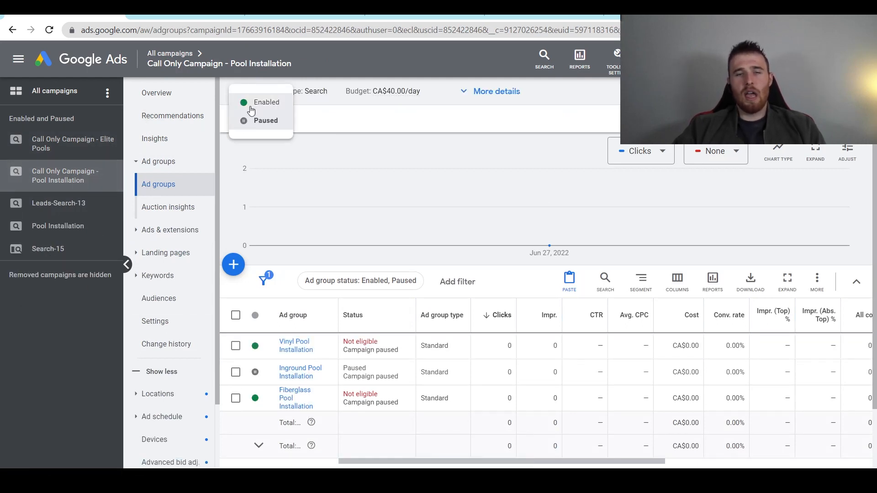
{"action": "left_click", "coordinate": [252, 109]}
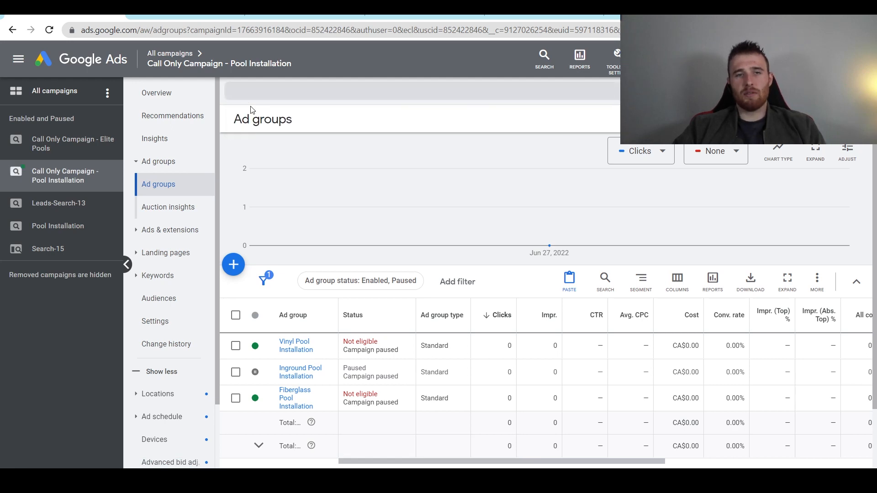